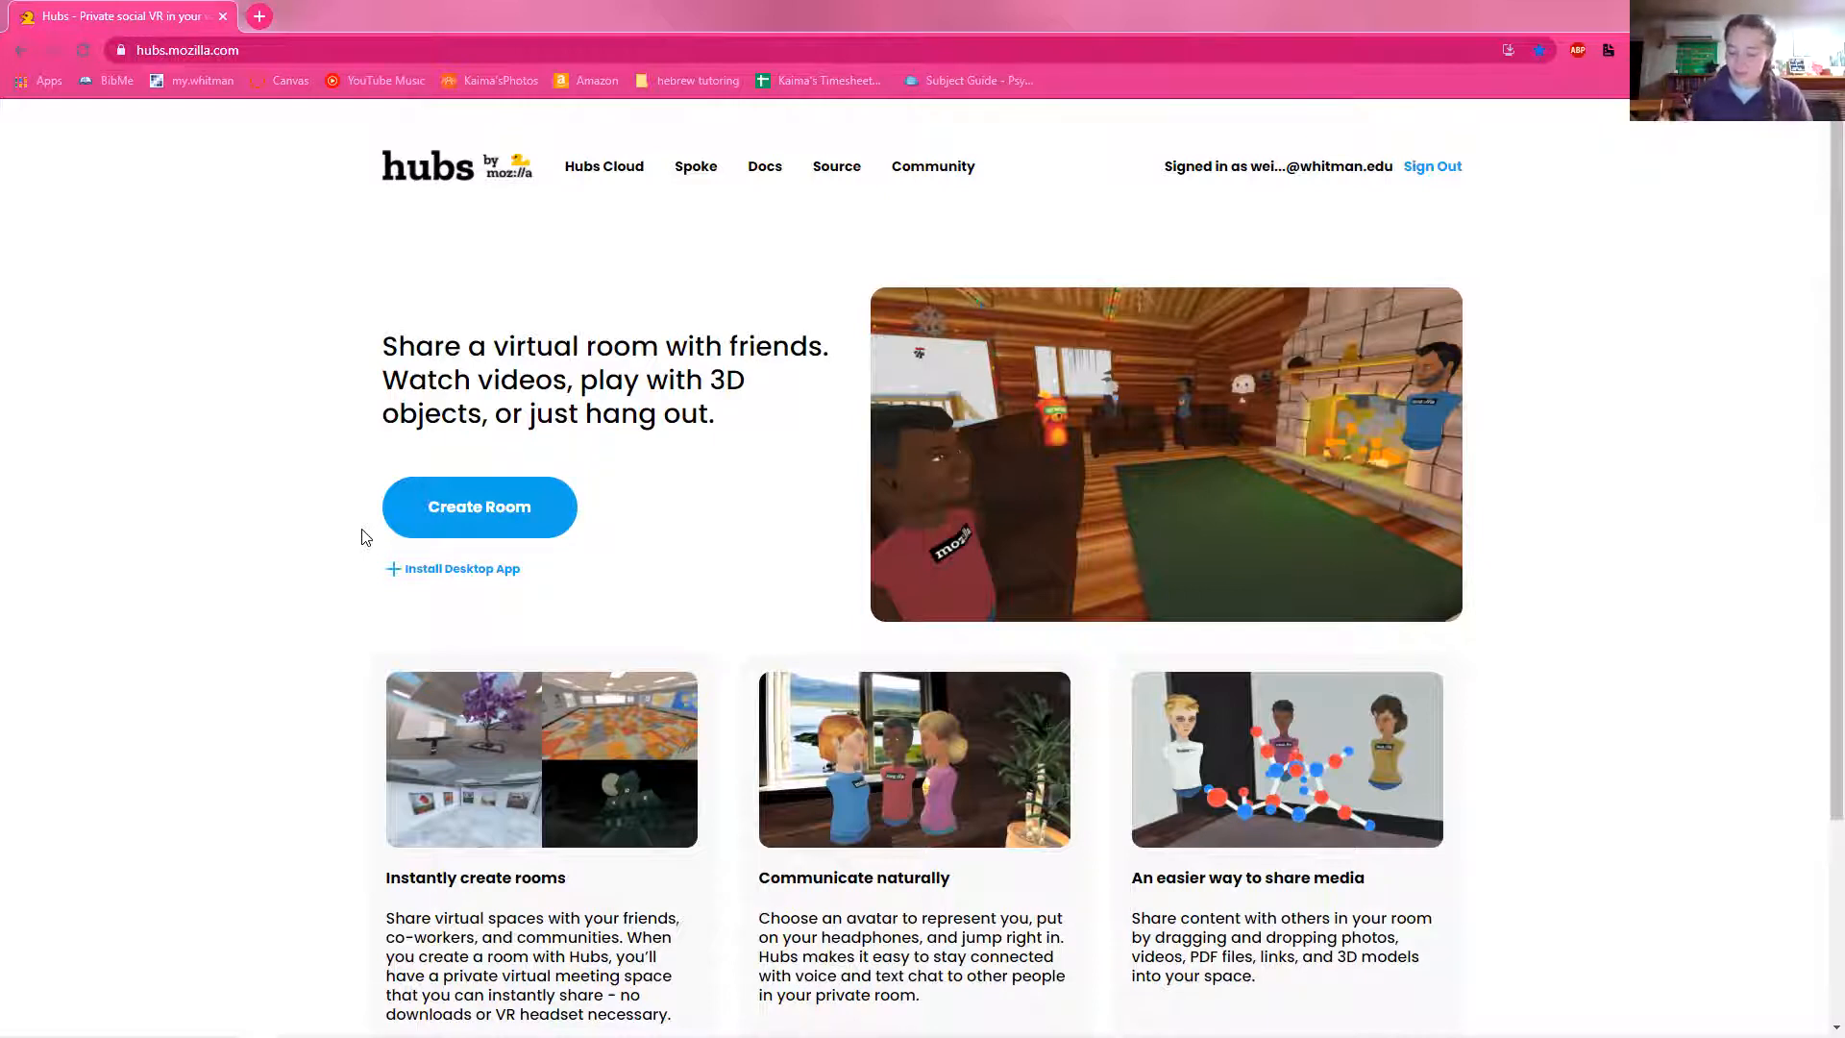
Step: Create a new room and look around its default scene from the lobby
{"action": "left_click", "coordinate": [464, 509]}
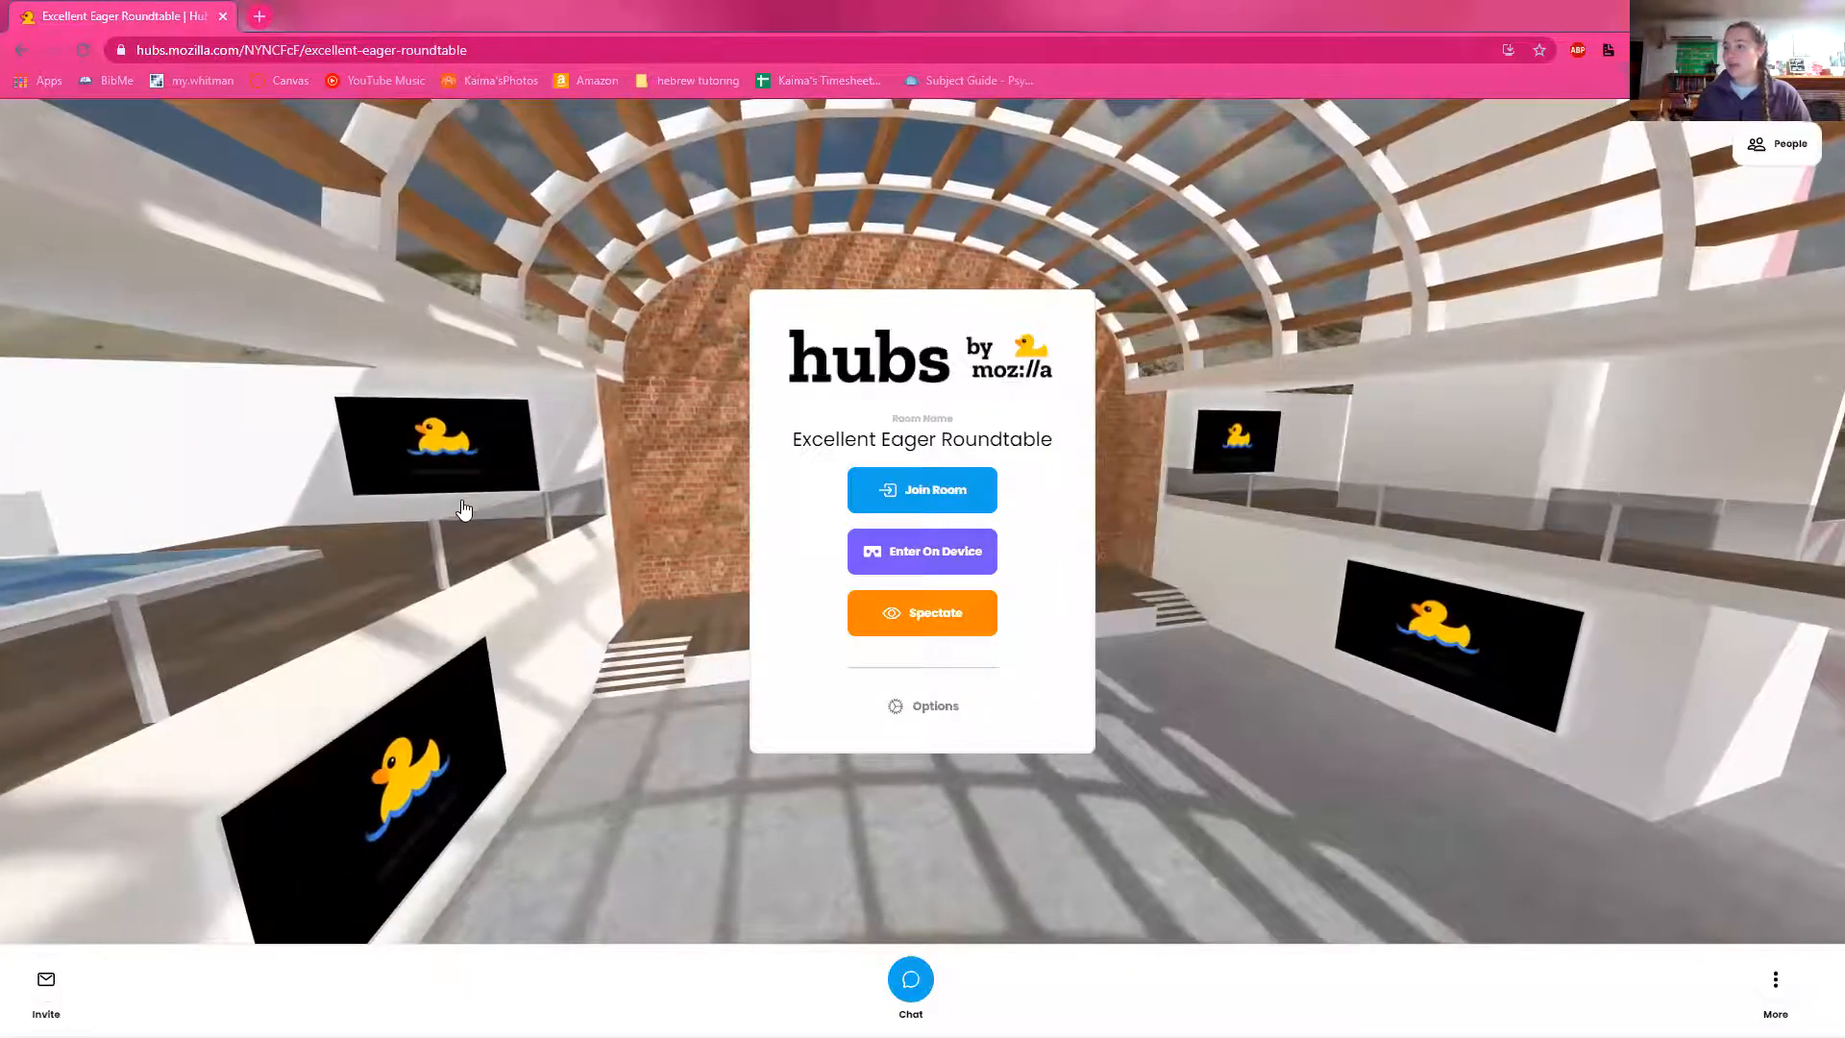
{"action": "left_click_drag", "start_coordinate": [794, 506], "coordinate": [730, 692]}
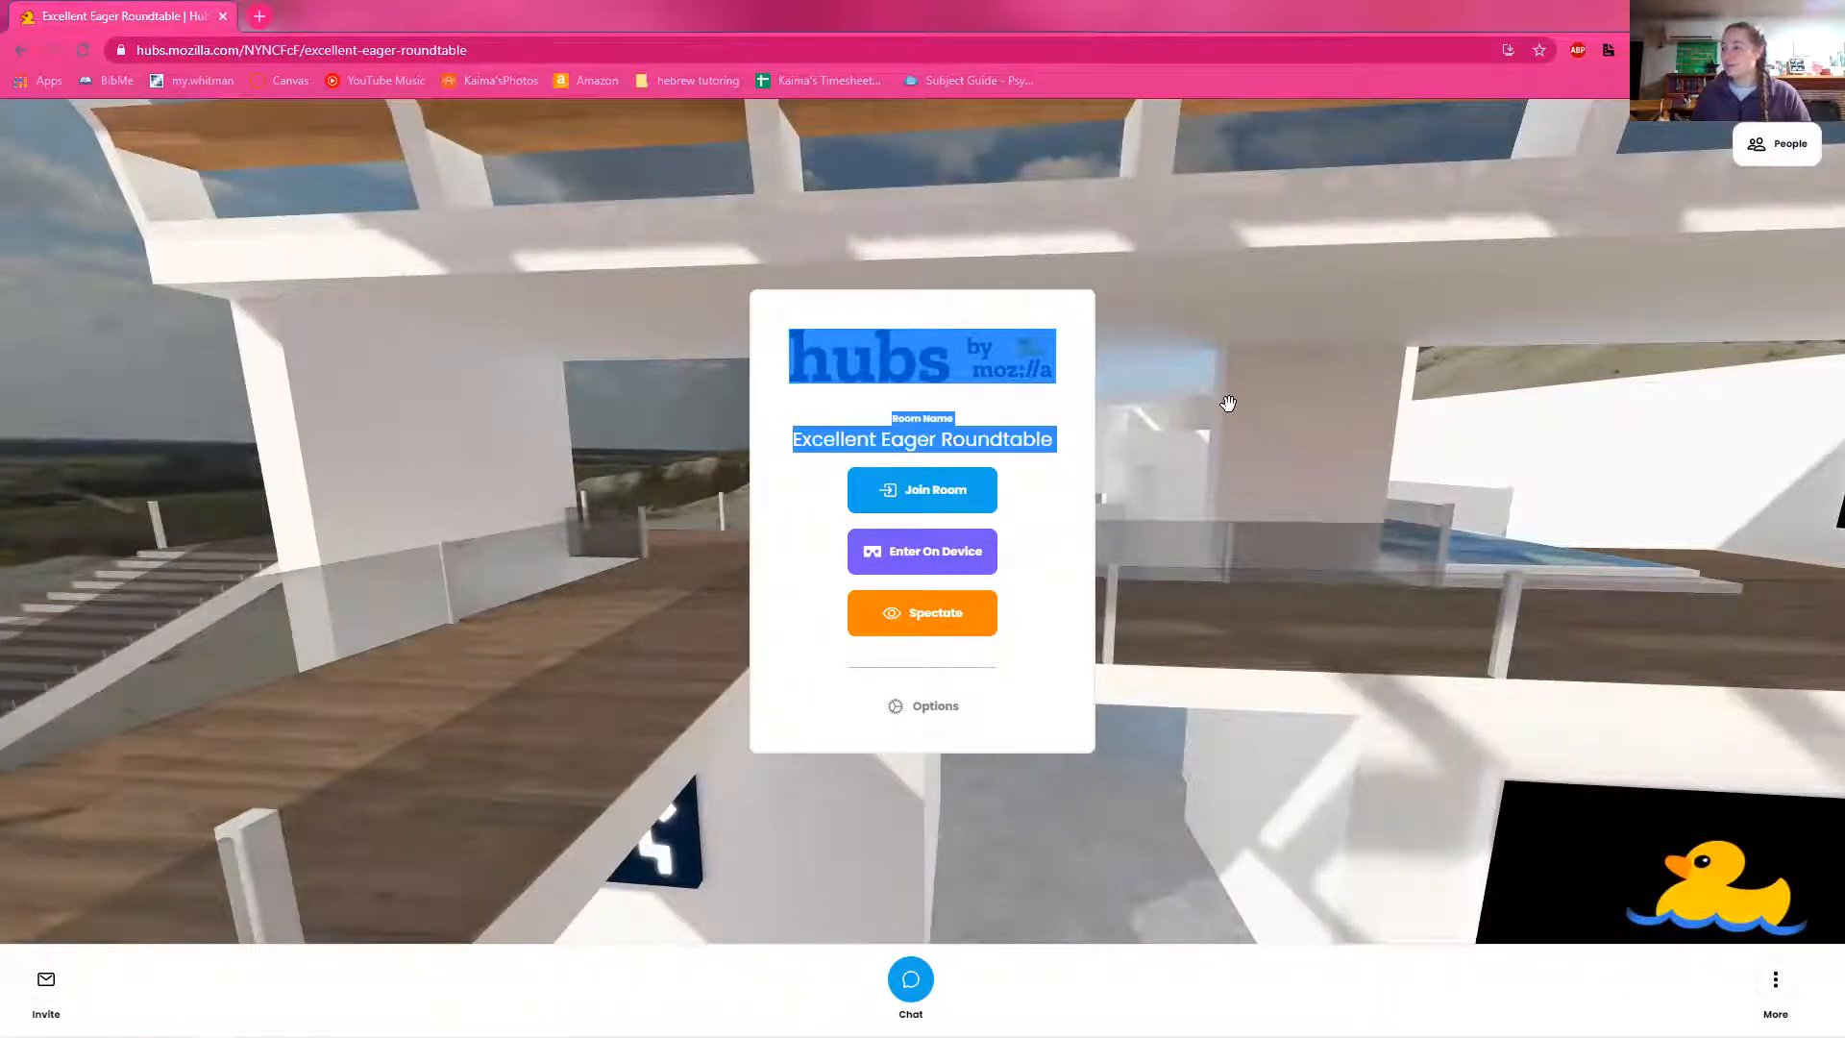
{"action": "left_click_drag", "start_coordinate": [998, 794], "coordinate": [1838, 887]}
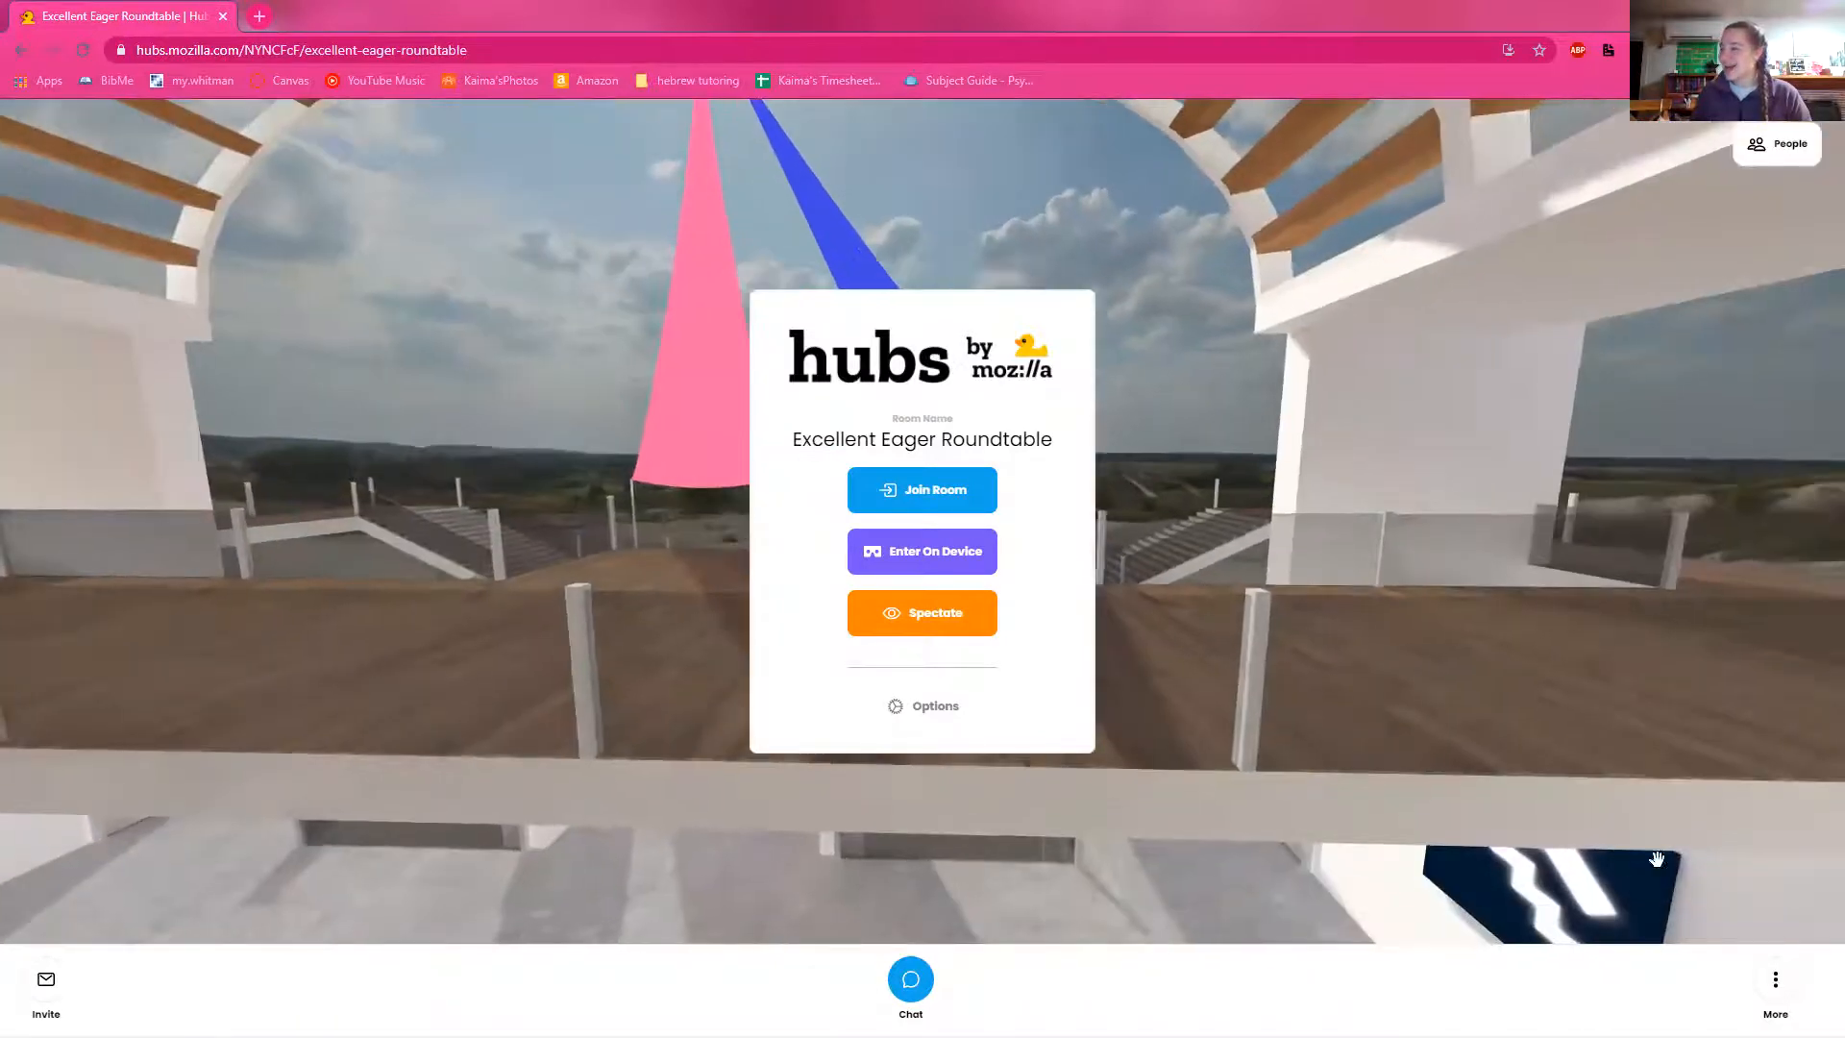
Step: View the display name and avatar settings, then close them without changes
{"action": "left_click", "coordinate": [1775, 979]}
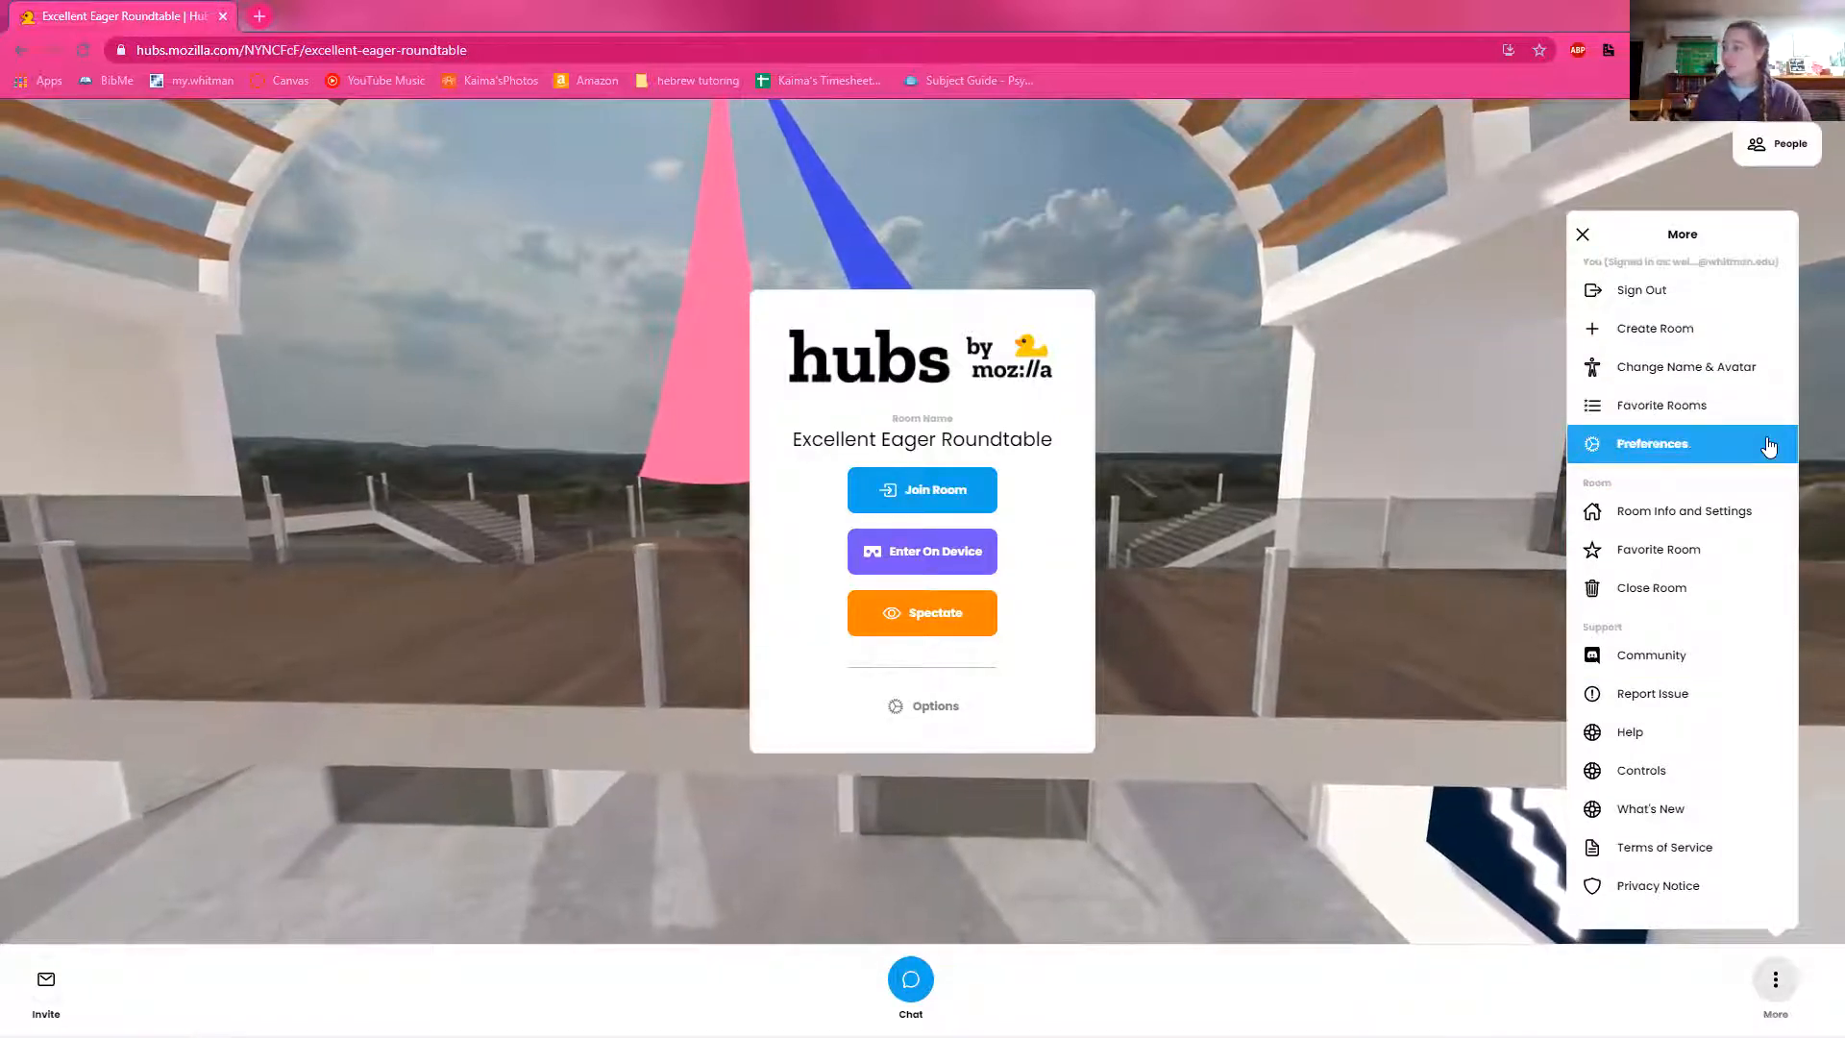
{"action": "left_click", "coordinate": [1752, 377]}
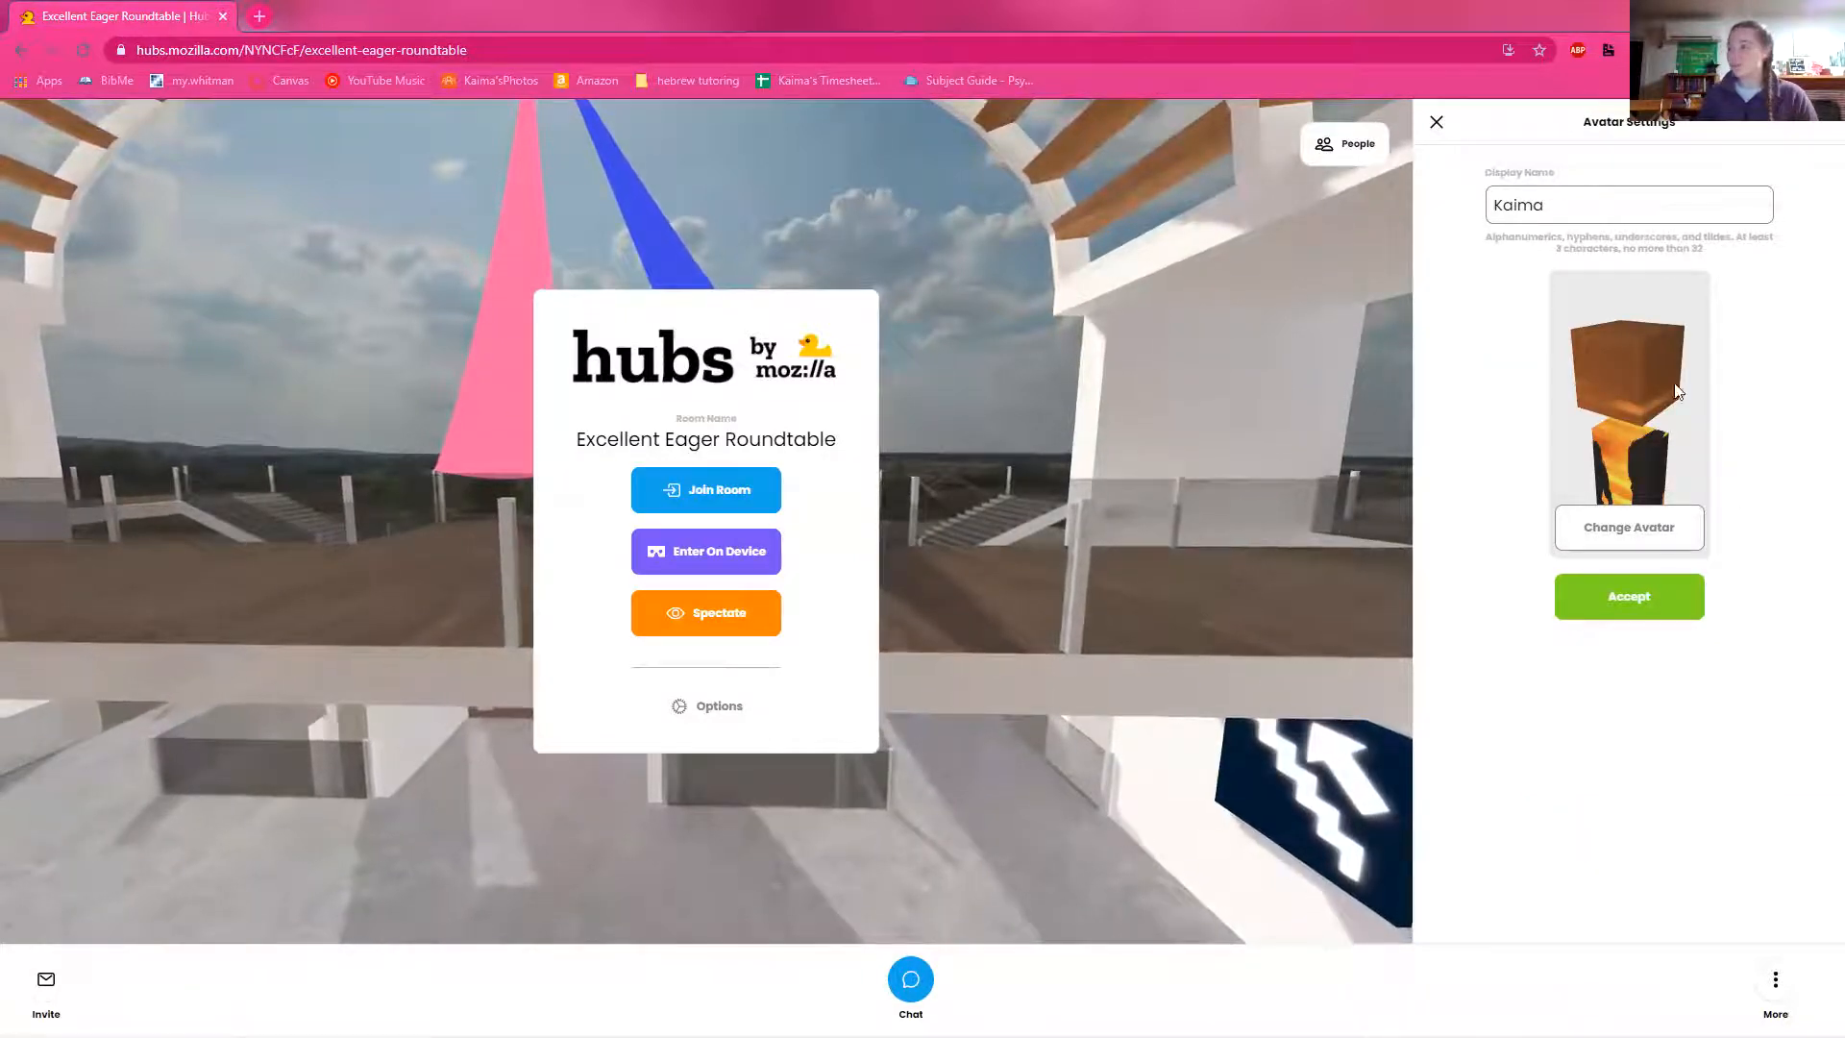
{"action": "left_click", "coordinate": [1435, 125]}
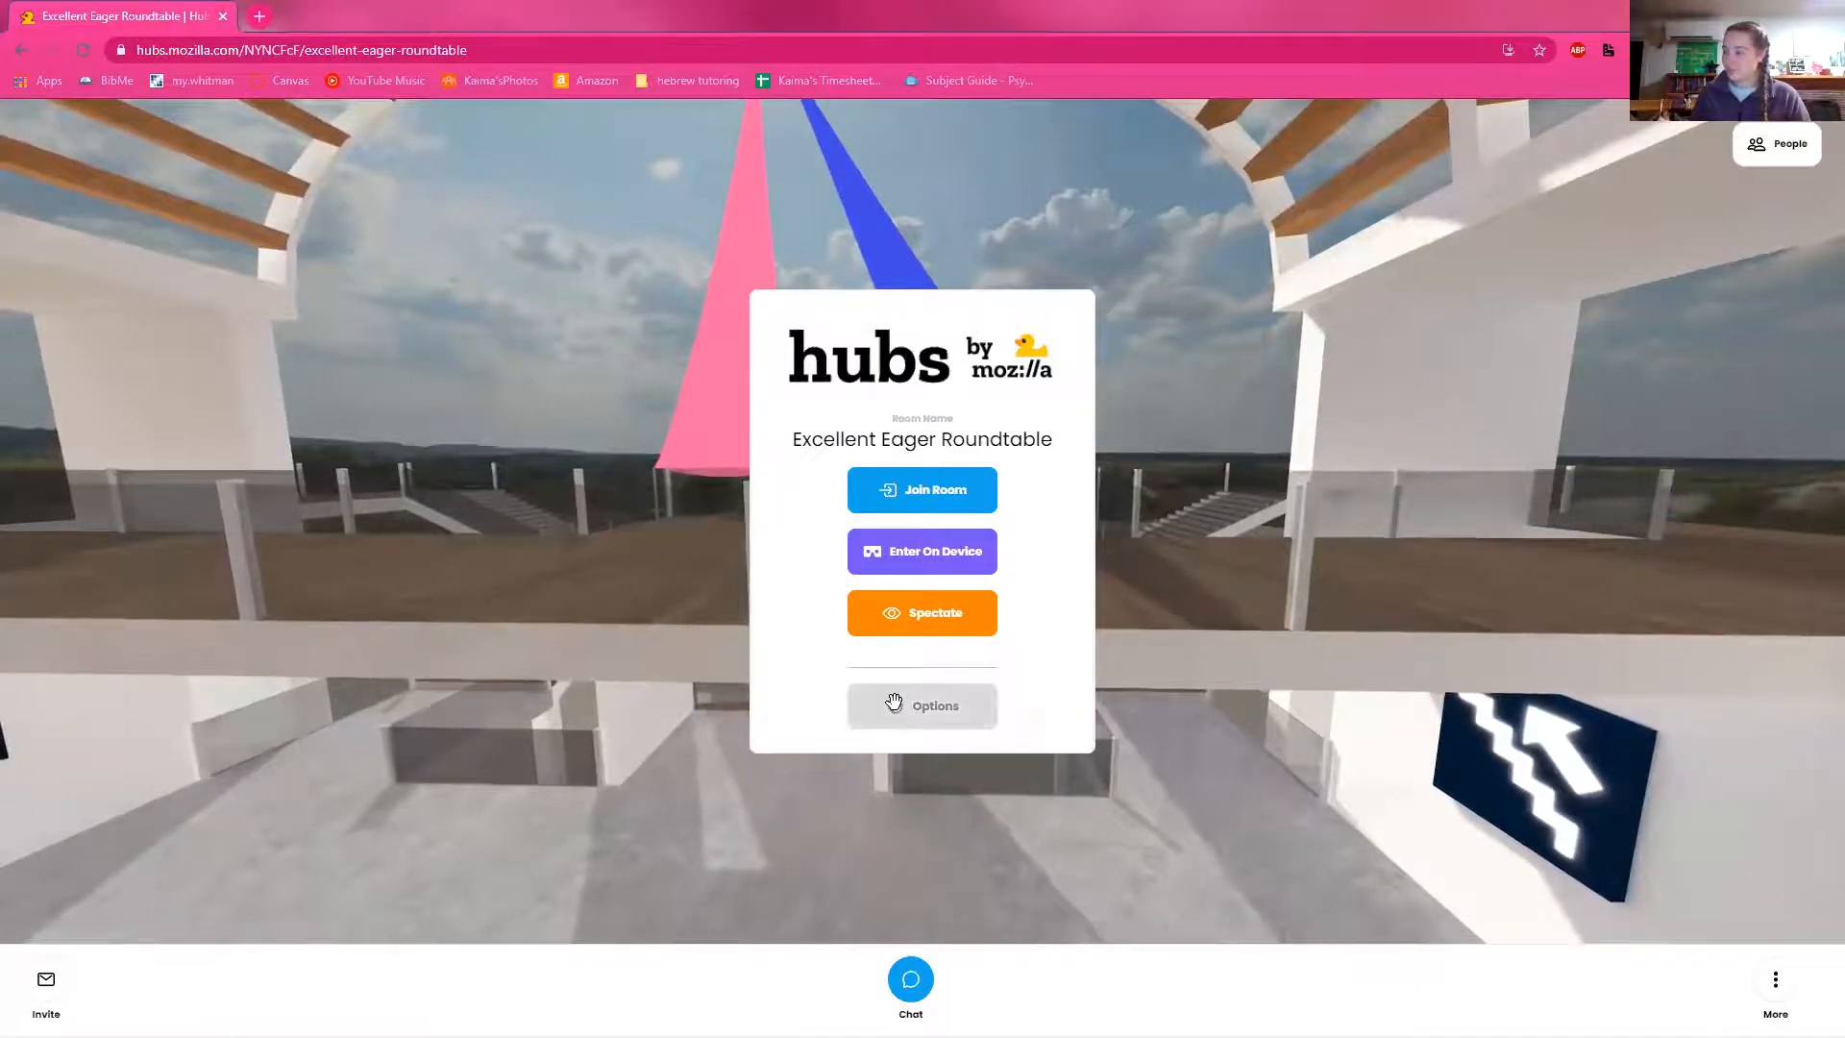
Step: Change the room's scene to Too Late, found on the second page of the featured scenes
{"action": "left_click", "coordinate": [897, 711]}
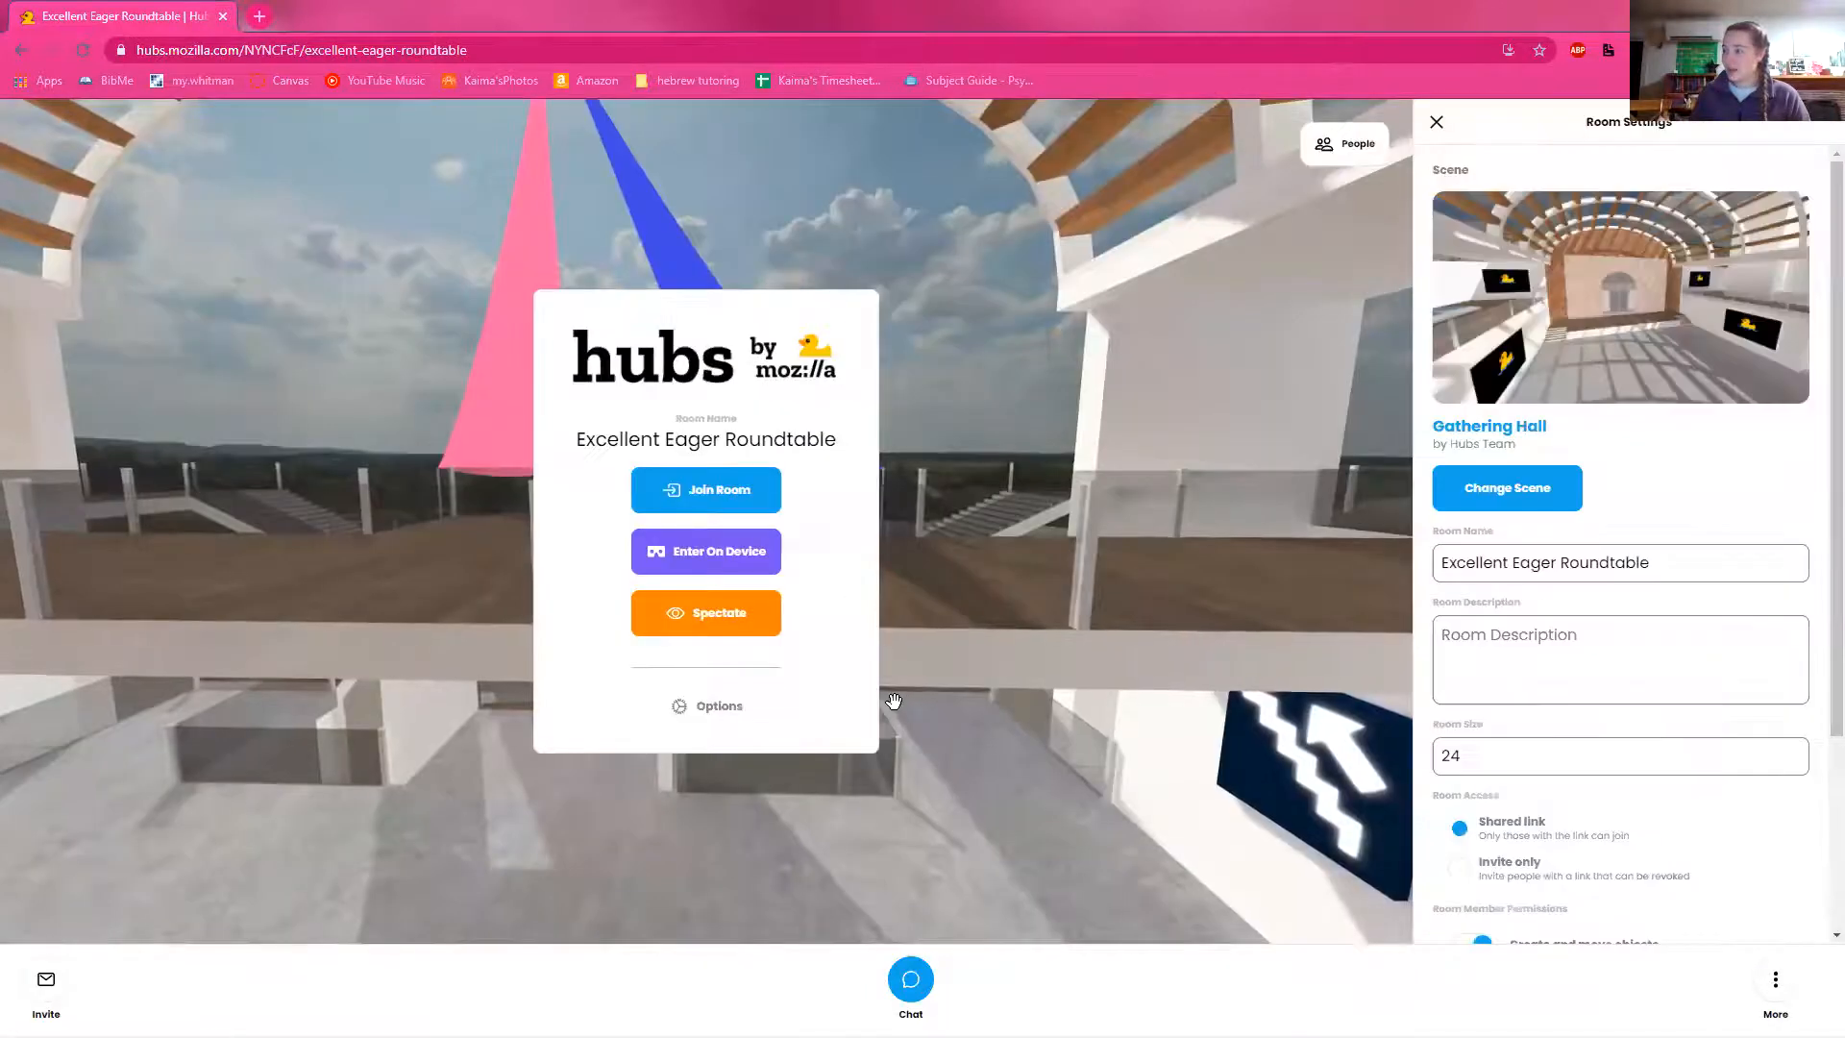
{"action": "left_click", "coordinate": [1512, 489]}
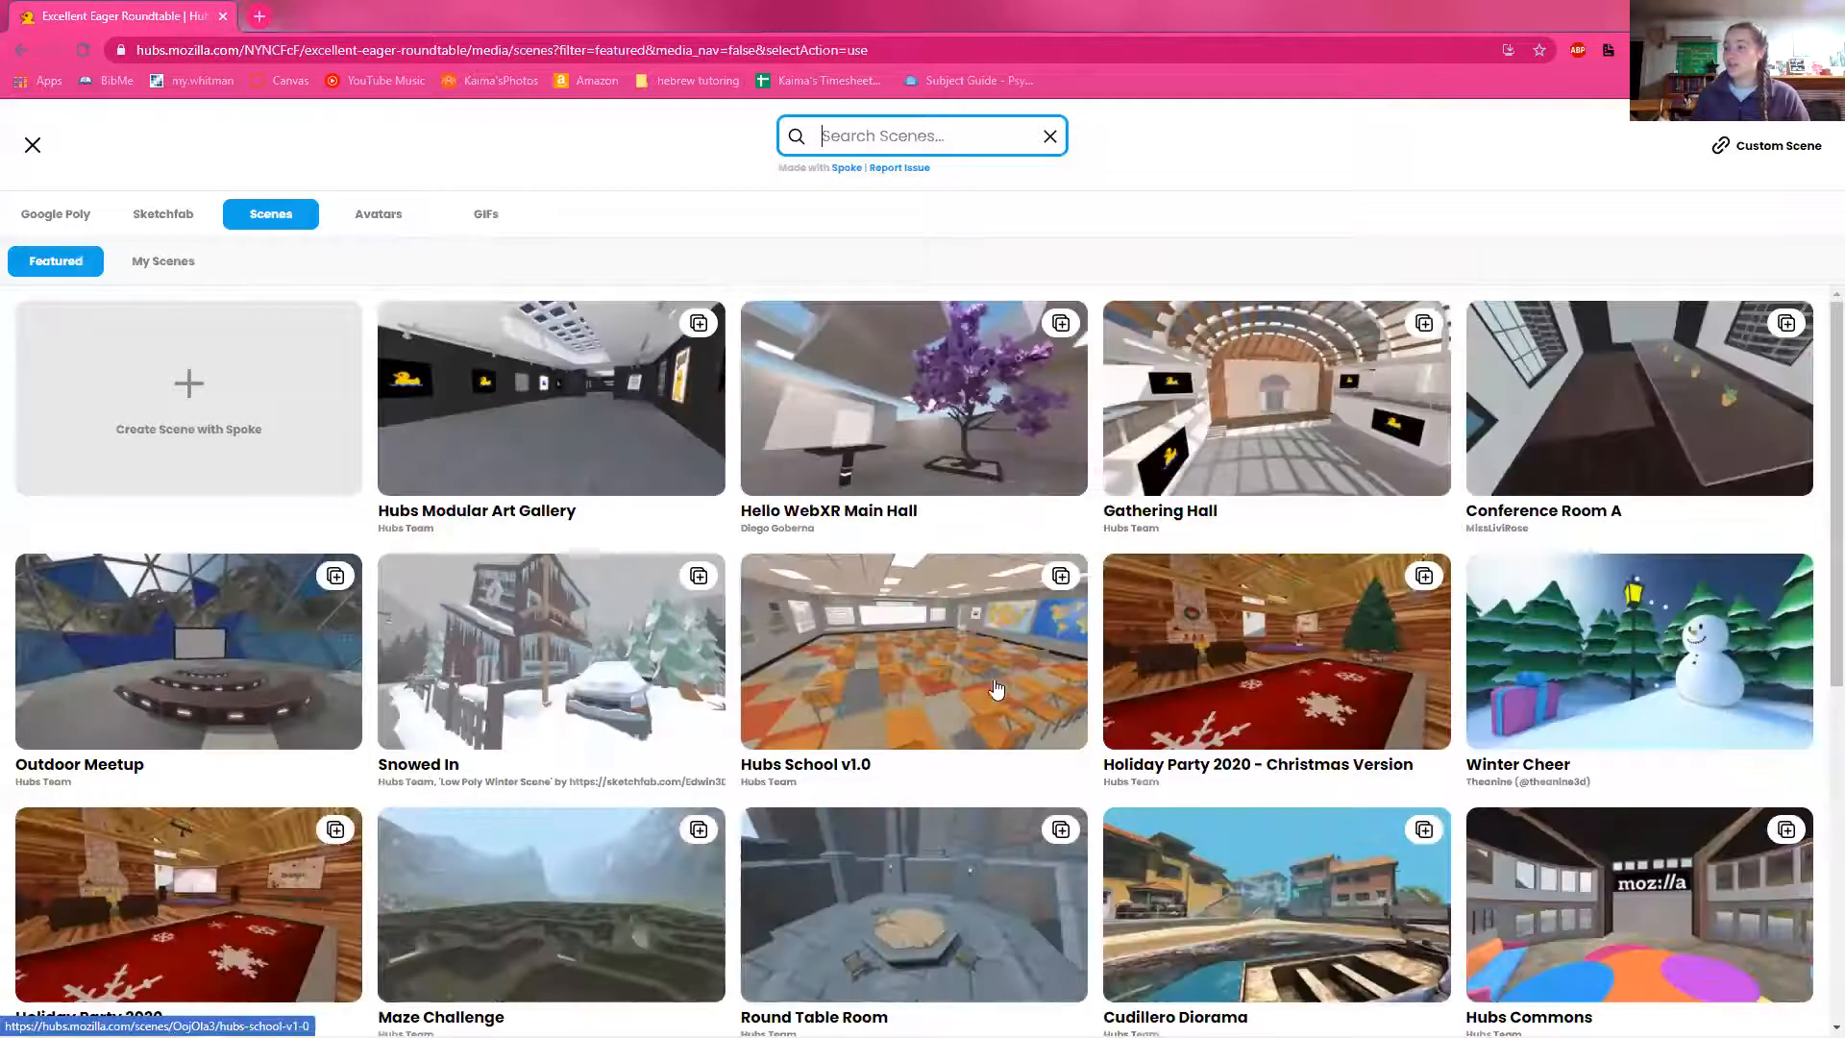
{"action": "scroll", "coordinate": [1072, 587], "scroll_direction": "down", "scroll_amount": 5}
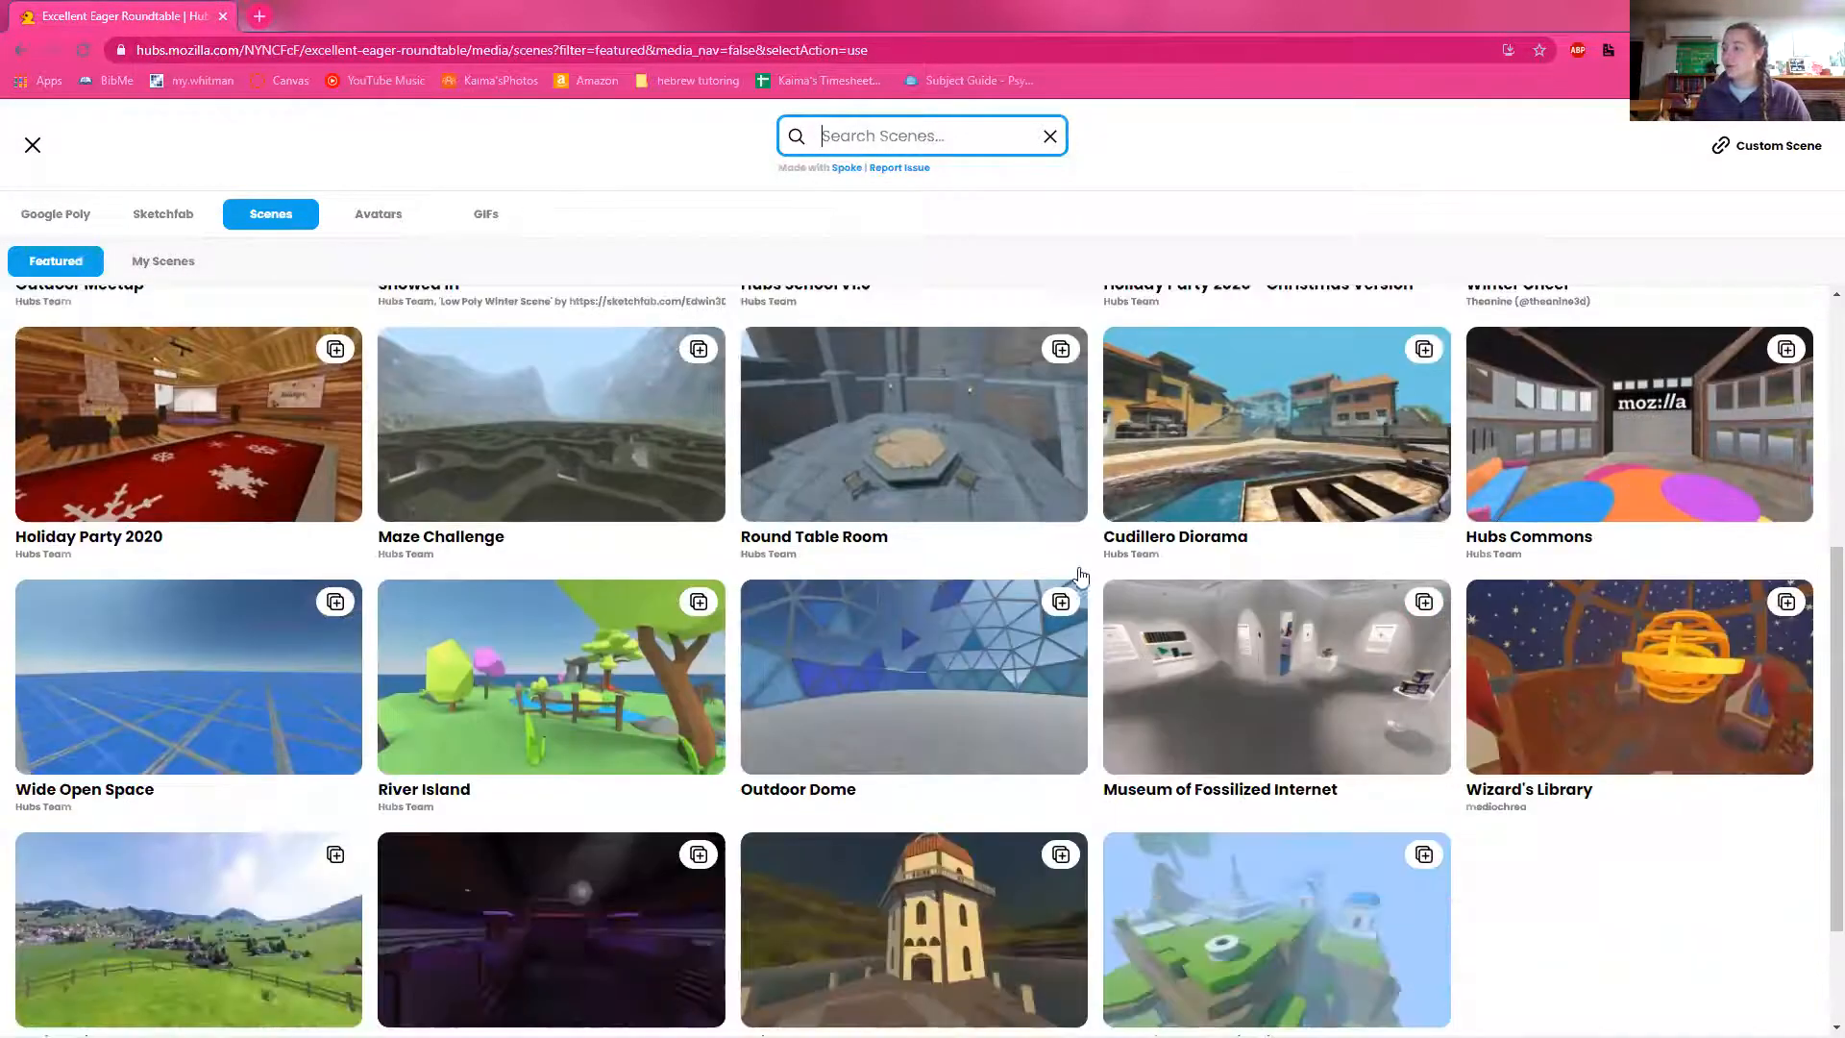
{"action": "scroll", "coordinate": [980, 862], "scroll_direction": "down", "scroll_amount": 2}
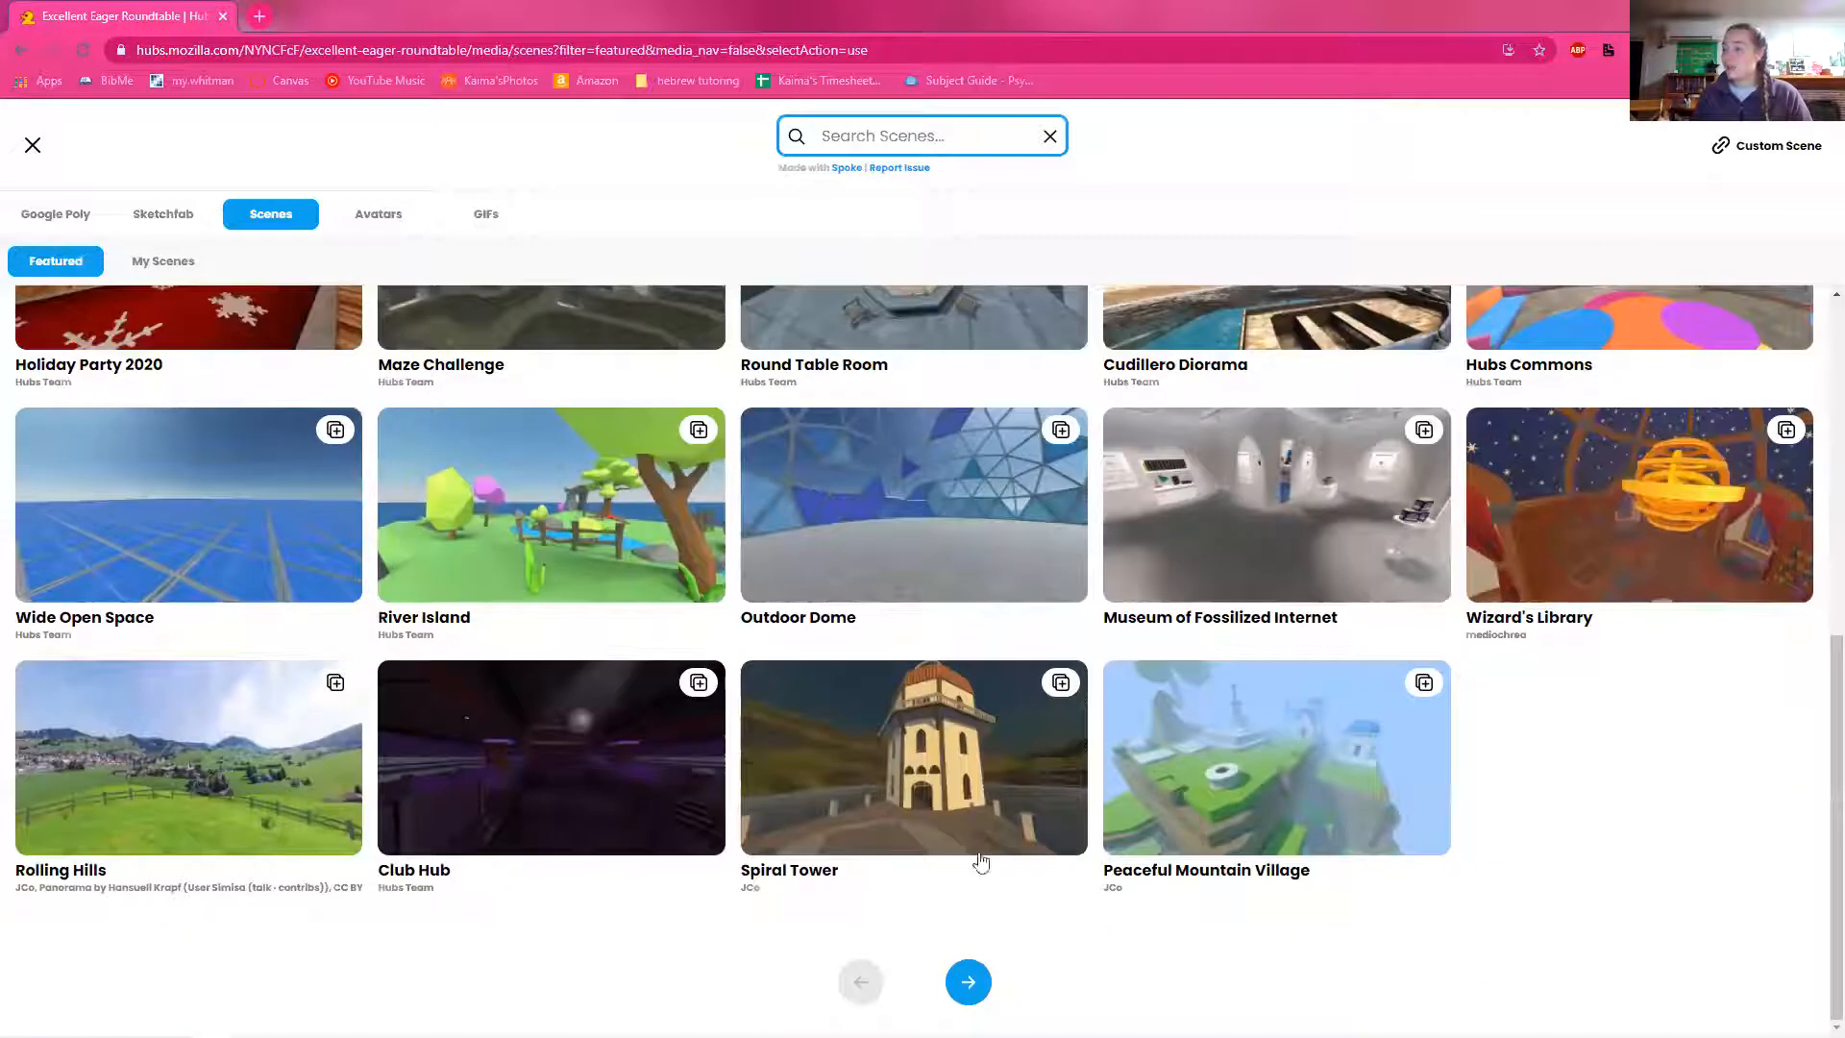
{"action": "left_click", "coordinate": [966, 981]}
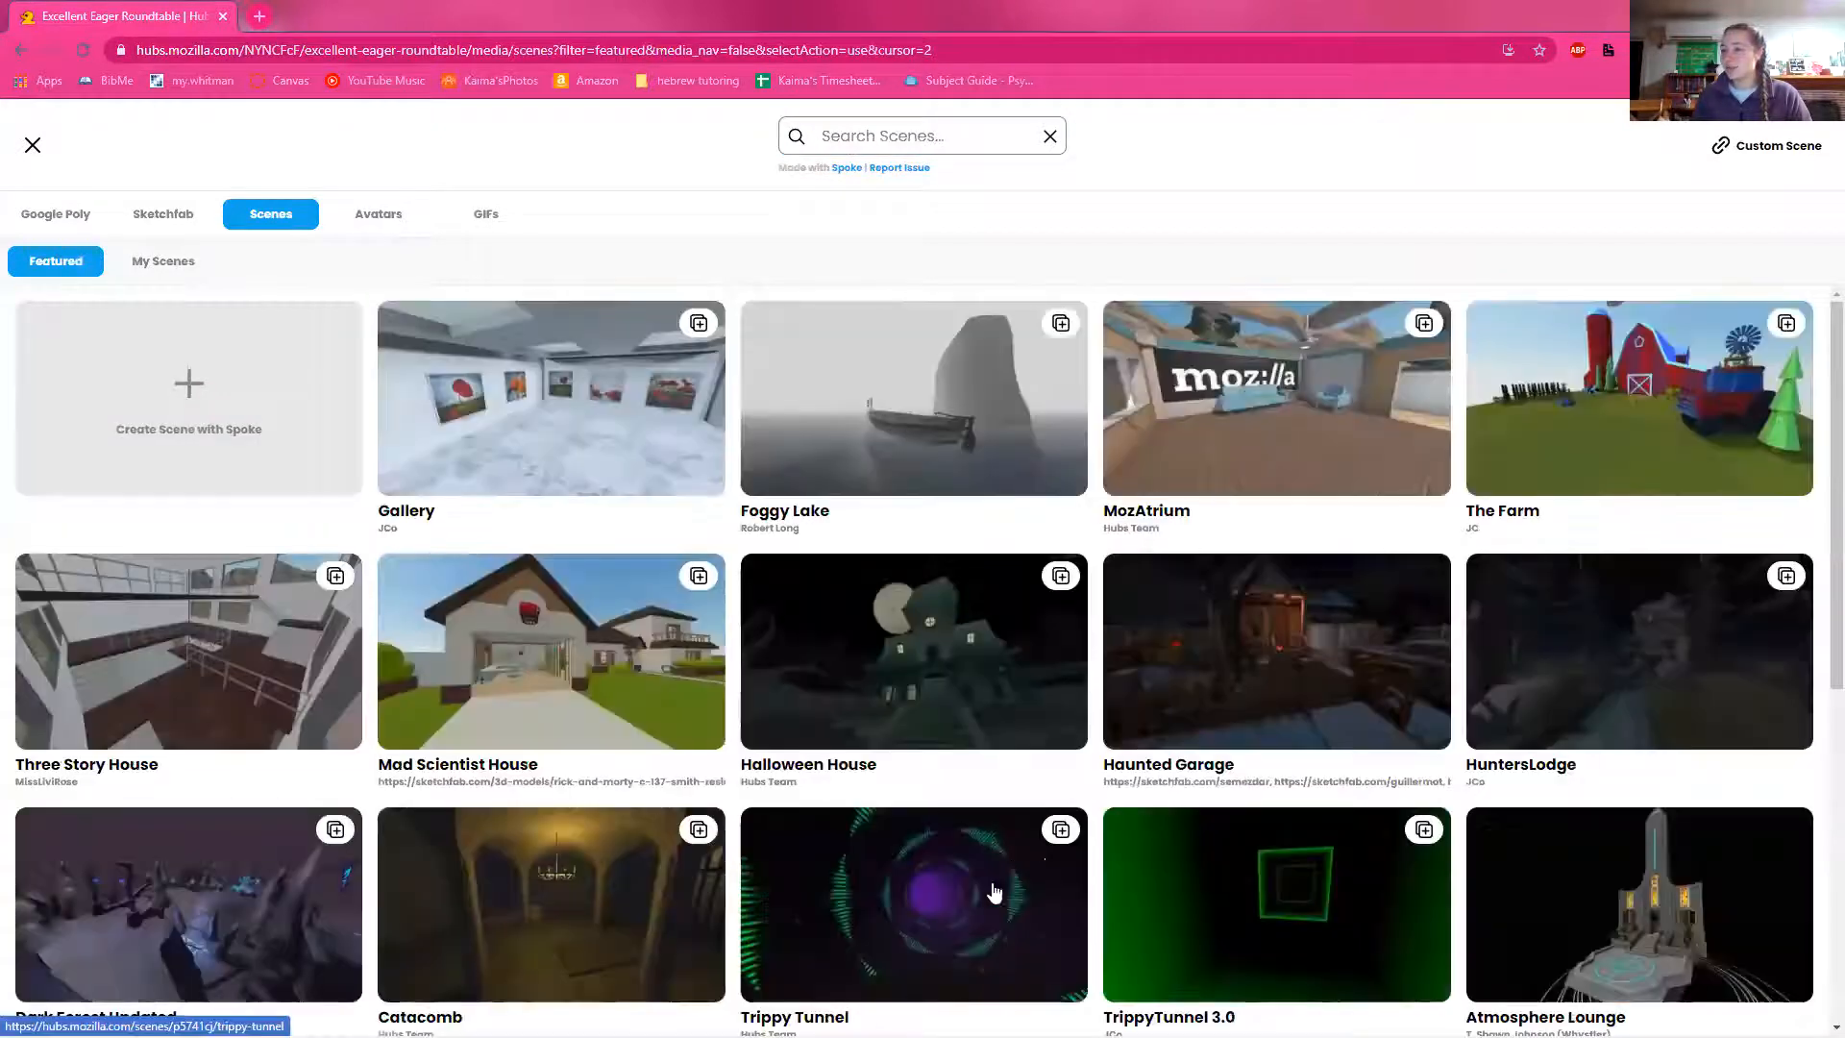
{"action": "scroll", "coordinate": [1105, 740], "scroll_direction": "down", "scroll_amount": 6}
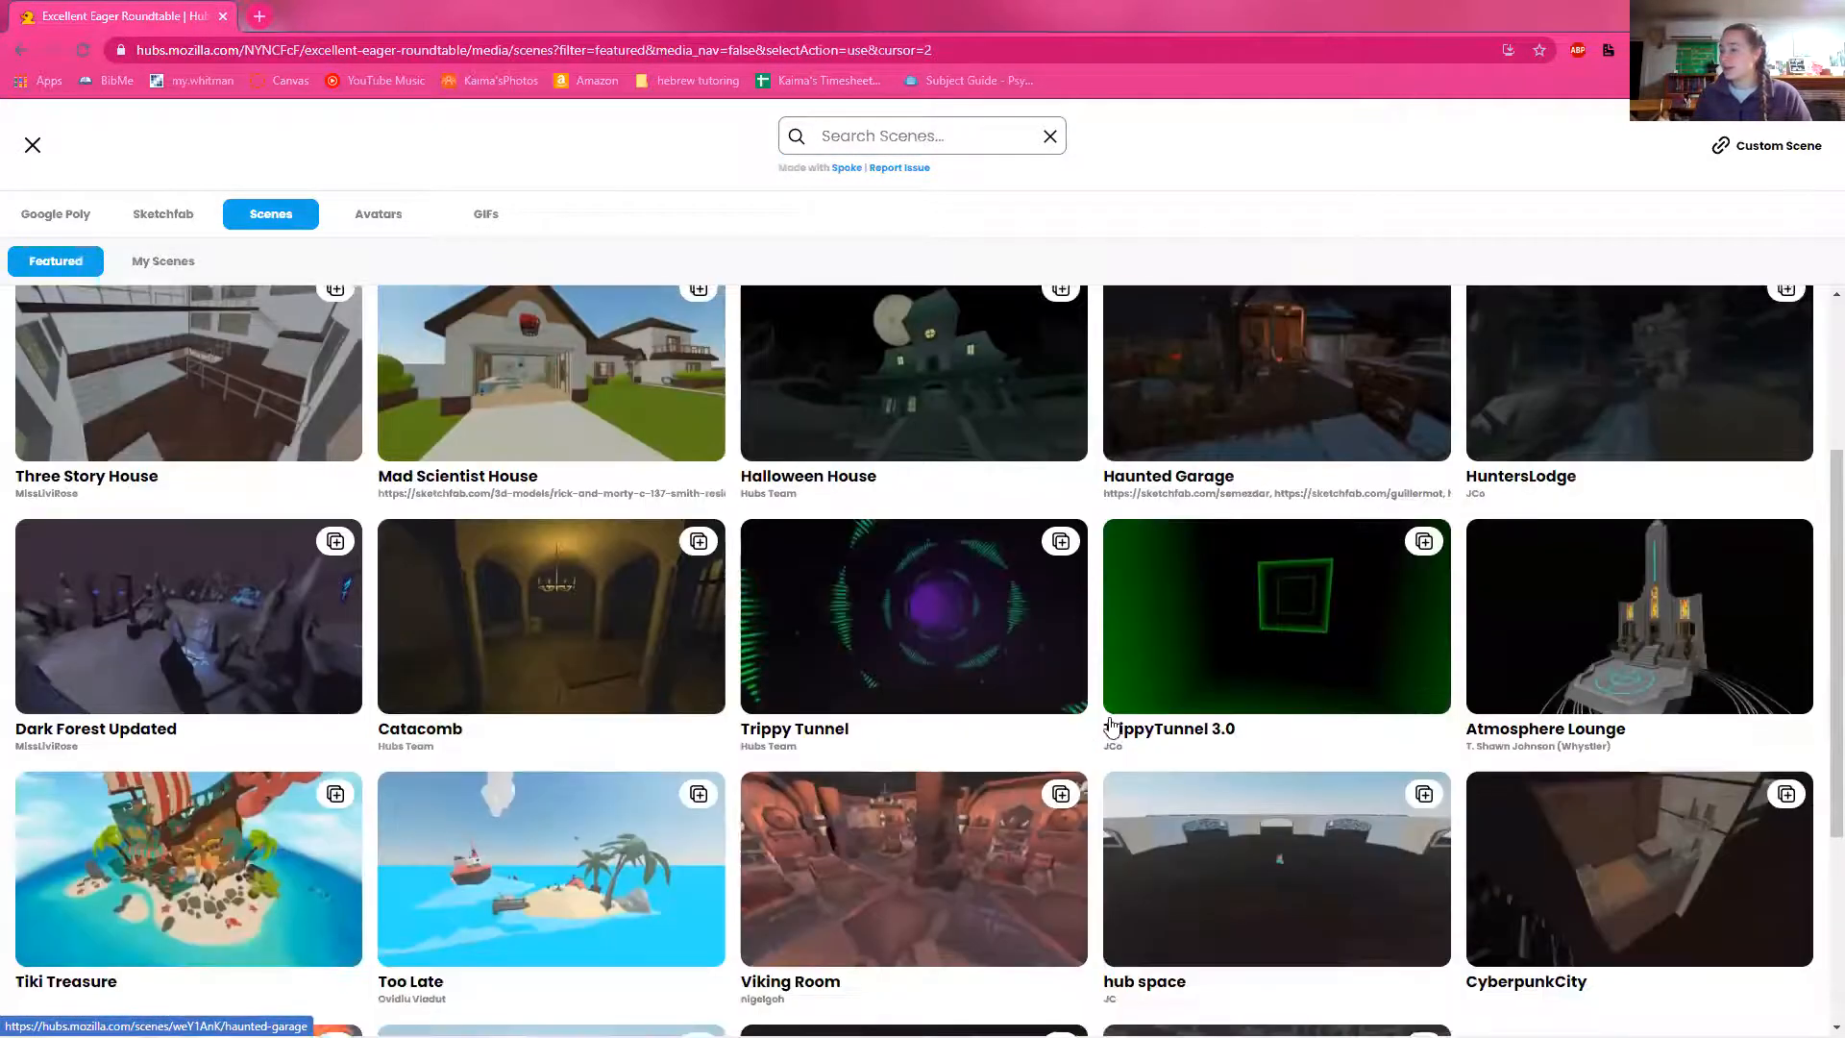
{"action": "scroll", "coordinate": [1112, 728], "scroll_direction": "down", "scroll_amount": 1}
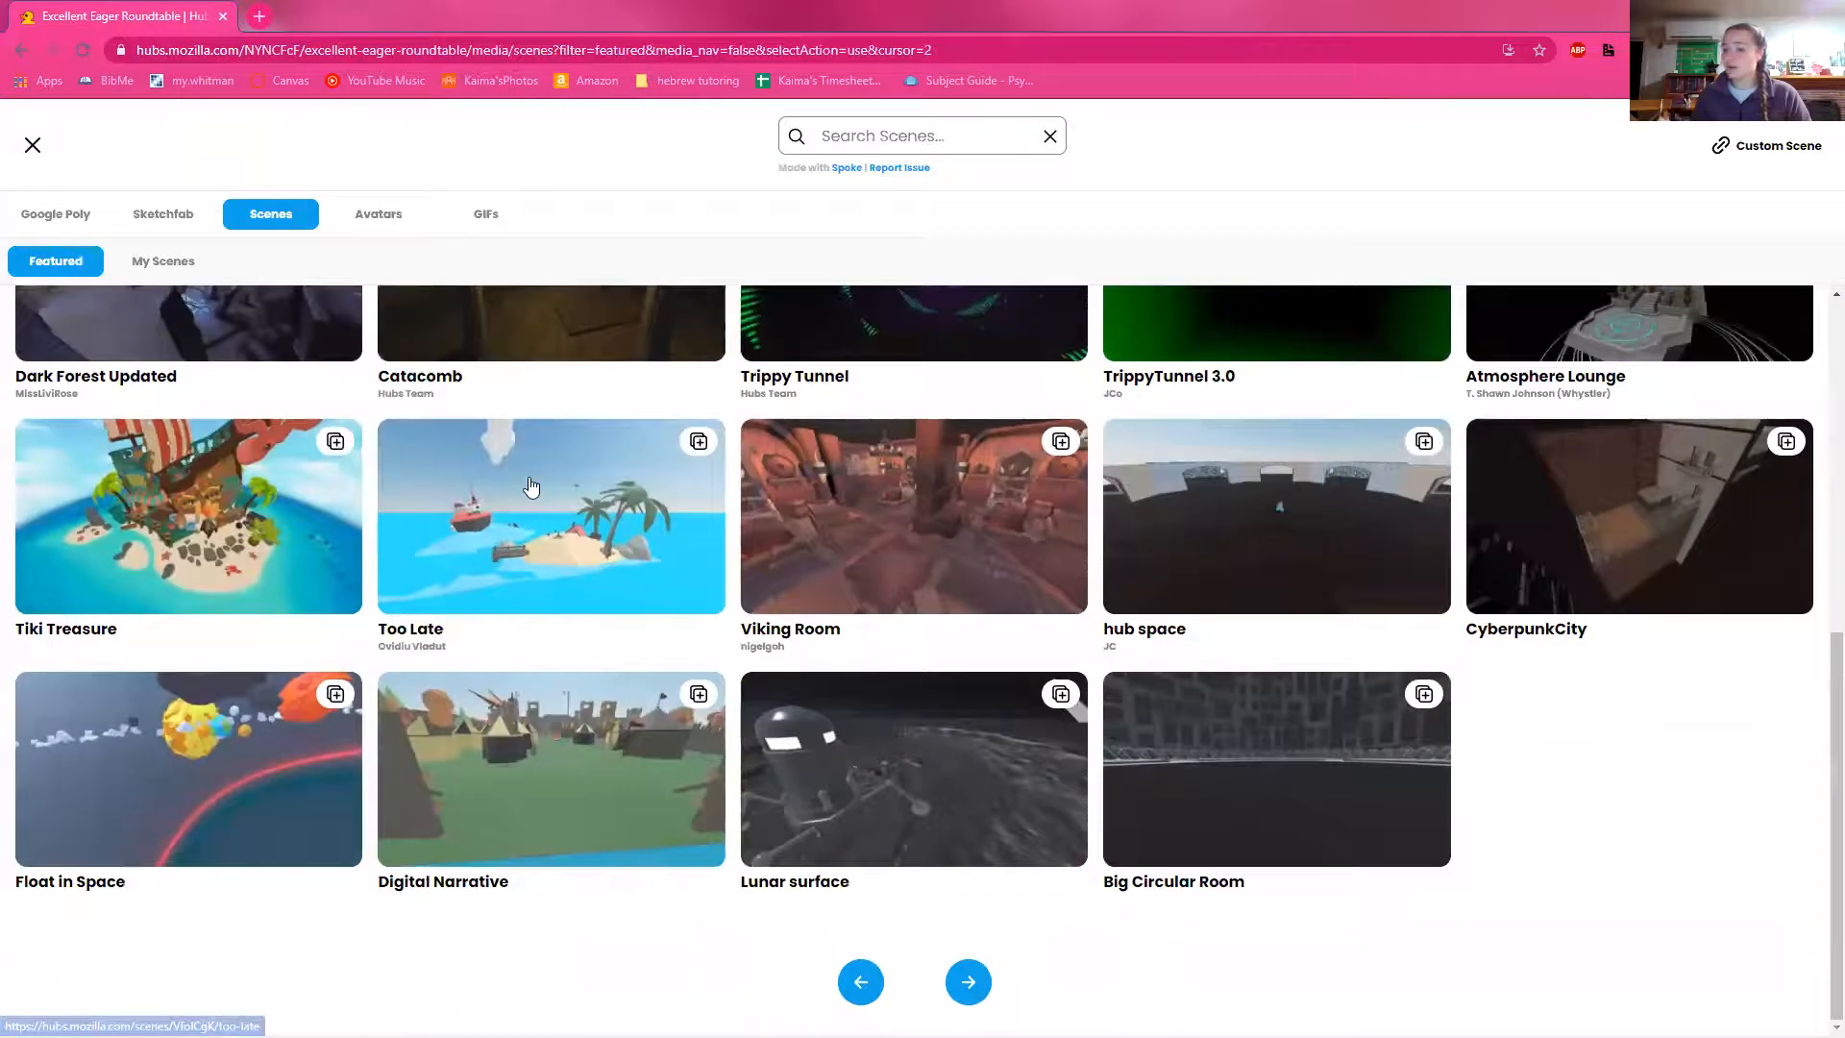
{"action": "left_click", "coordinate": [471, 493]}
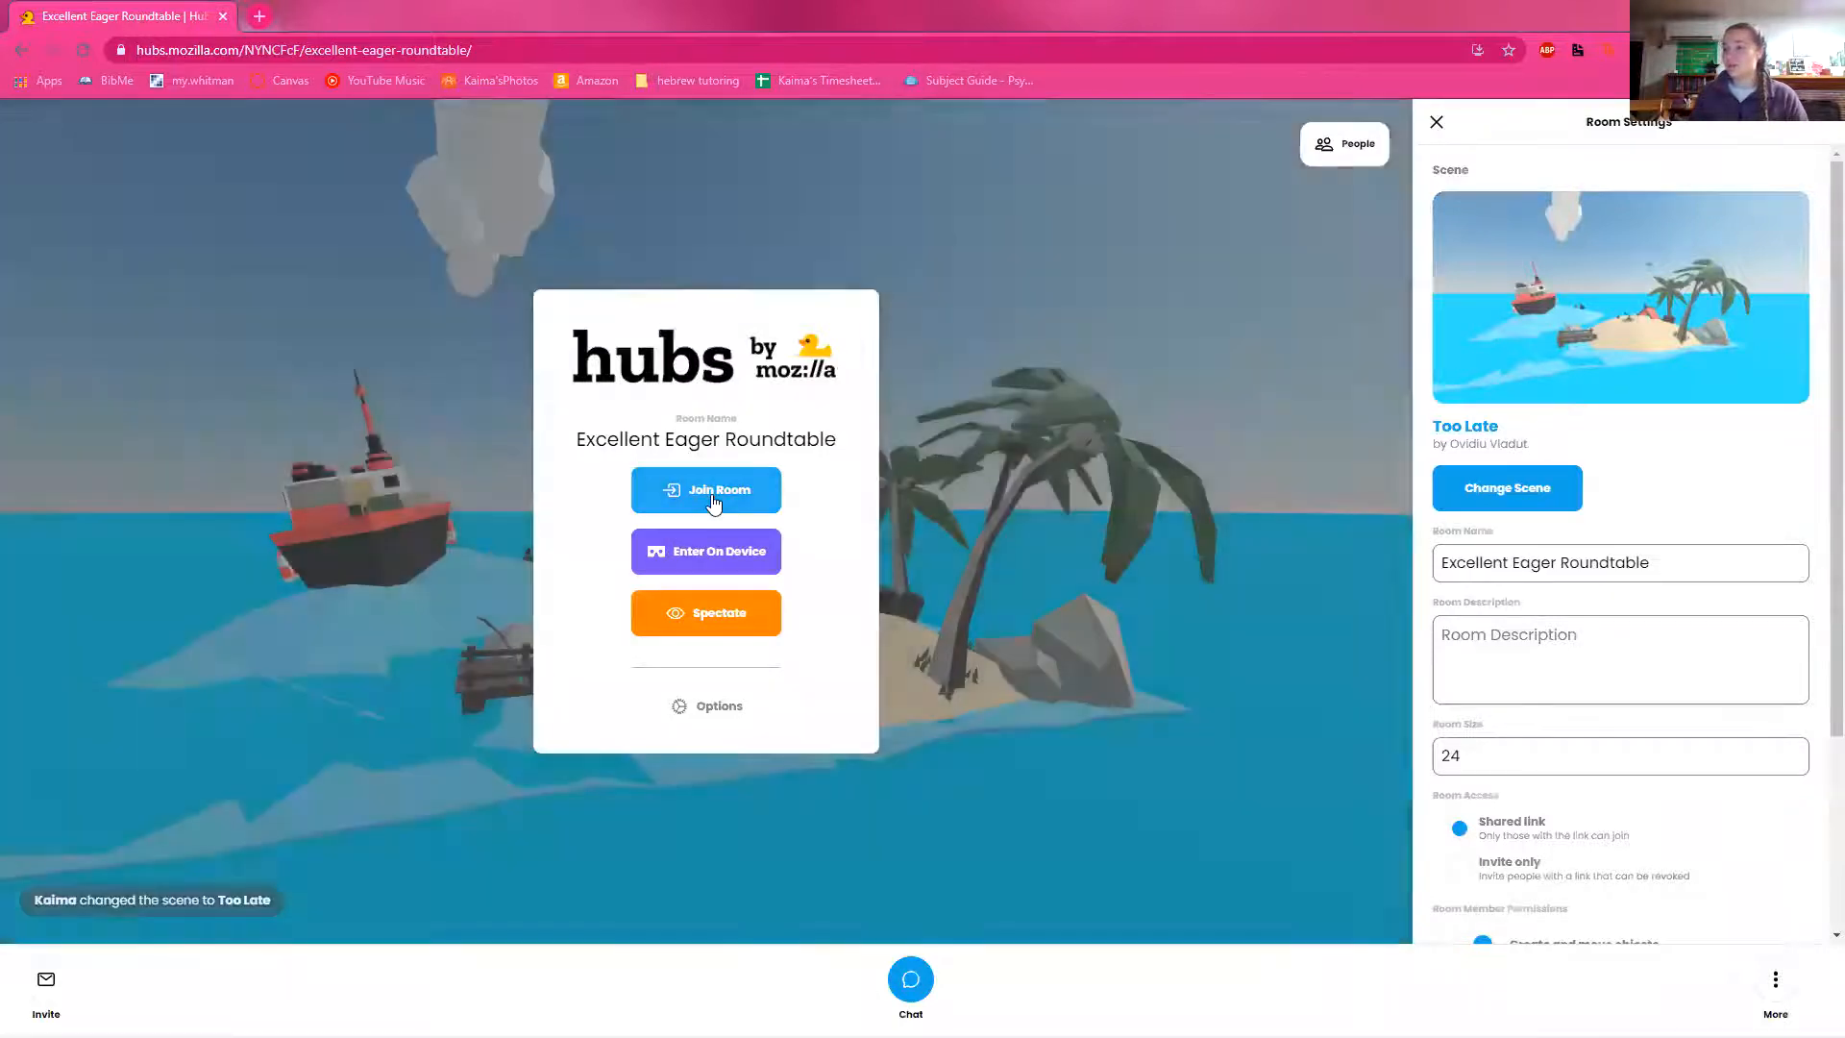
Step: Join the room with the default microphone and walk up to the campfire on the beach
{"action": "left_click", "coordinate": [712, 498]}
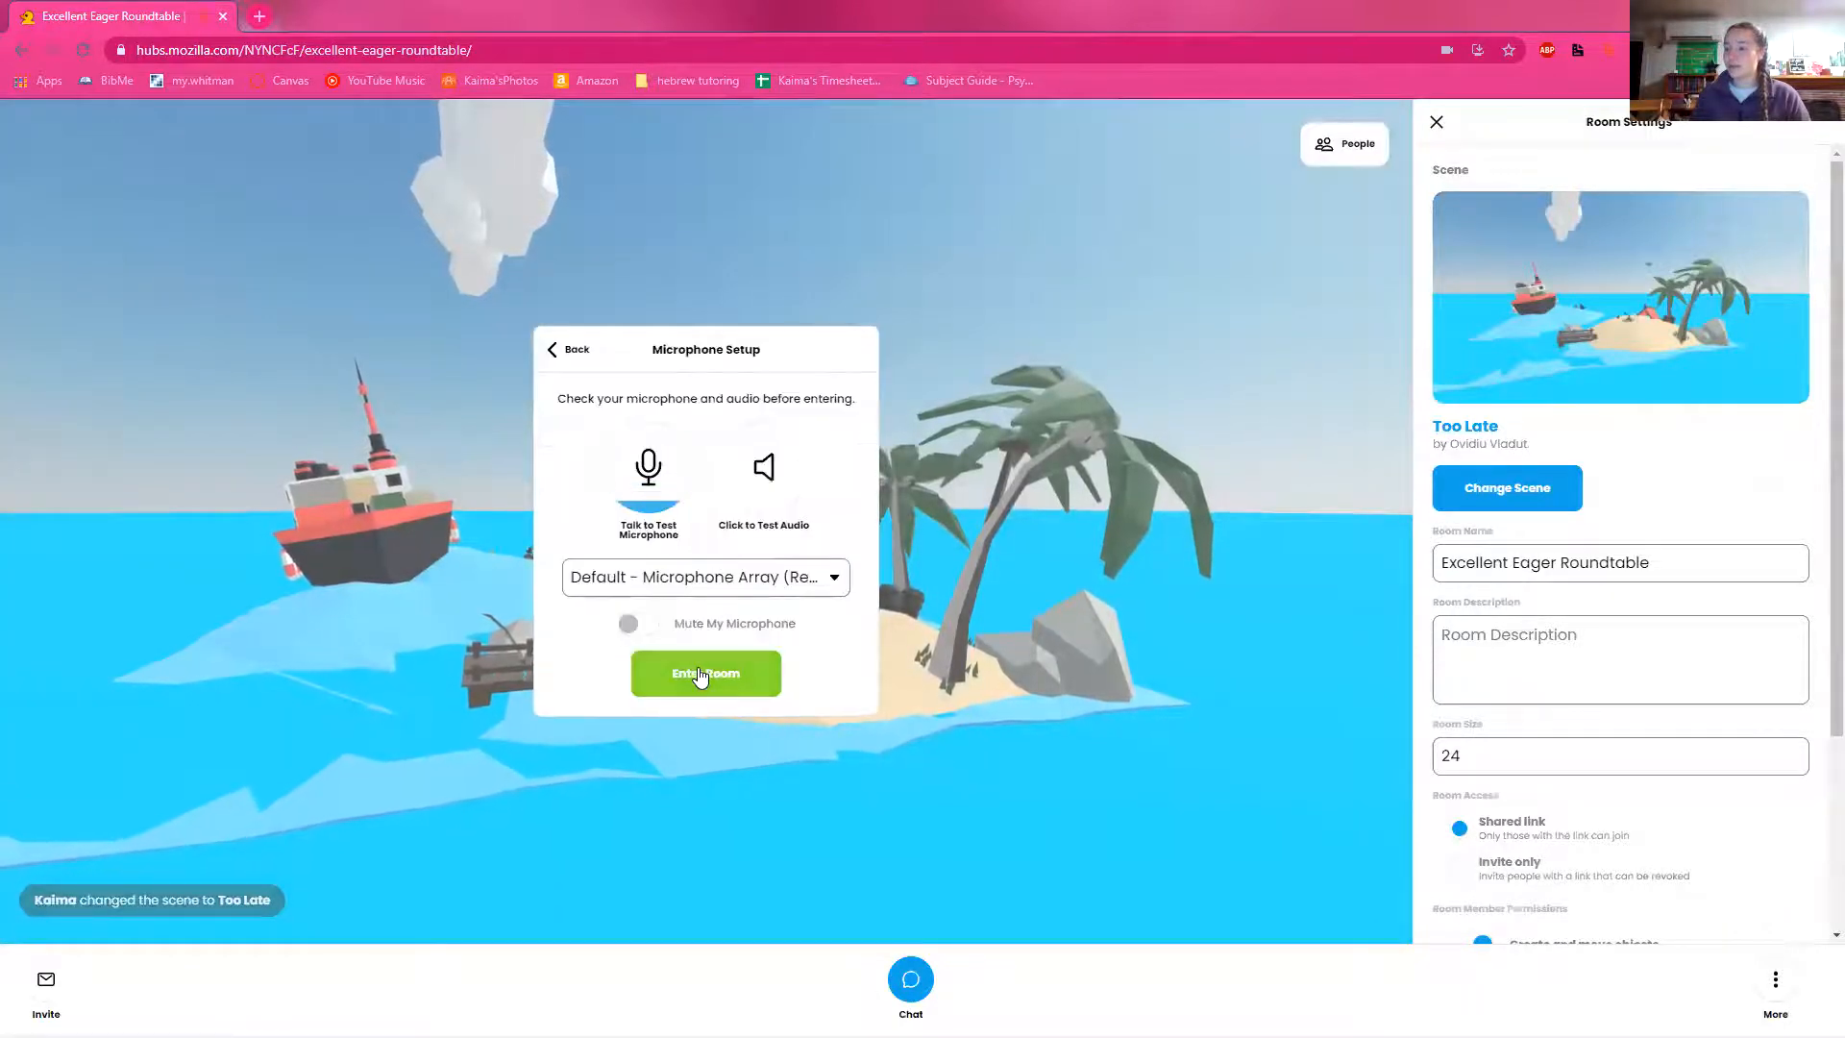
{"action": "left_click", "coordinate": [700, 675]}
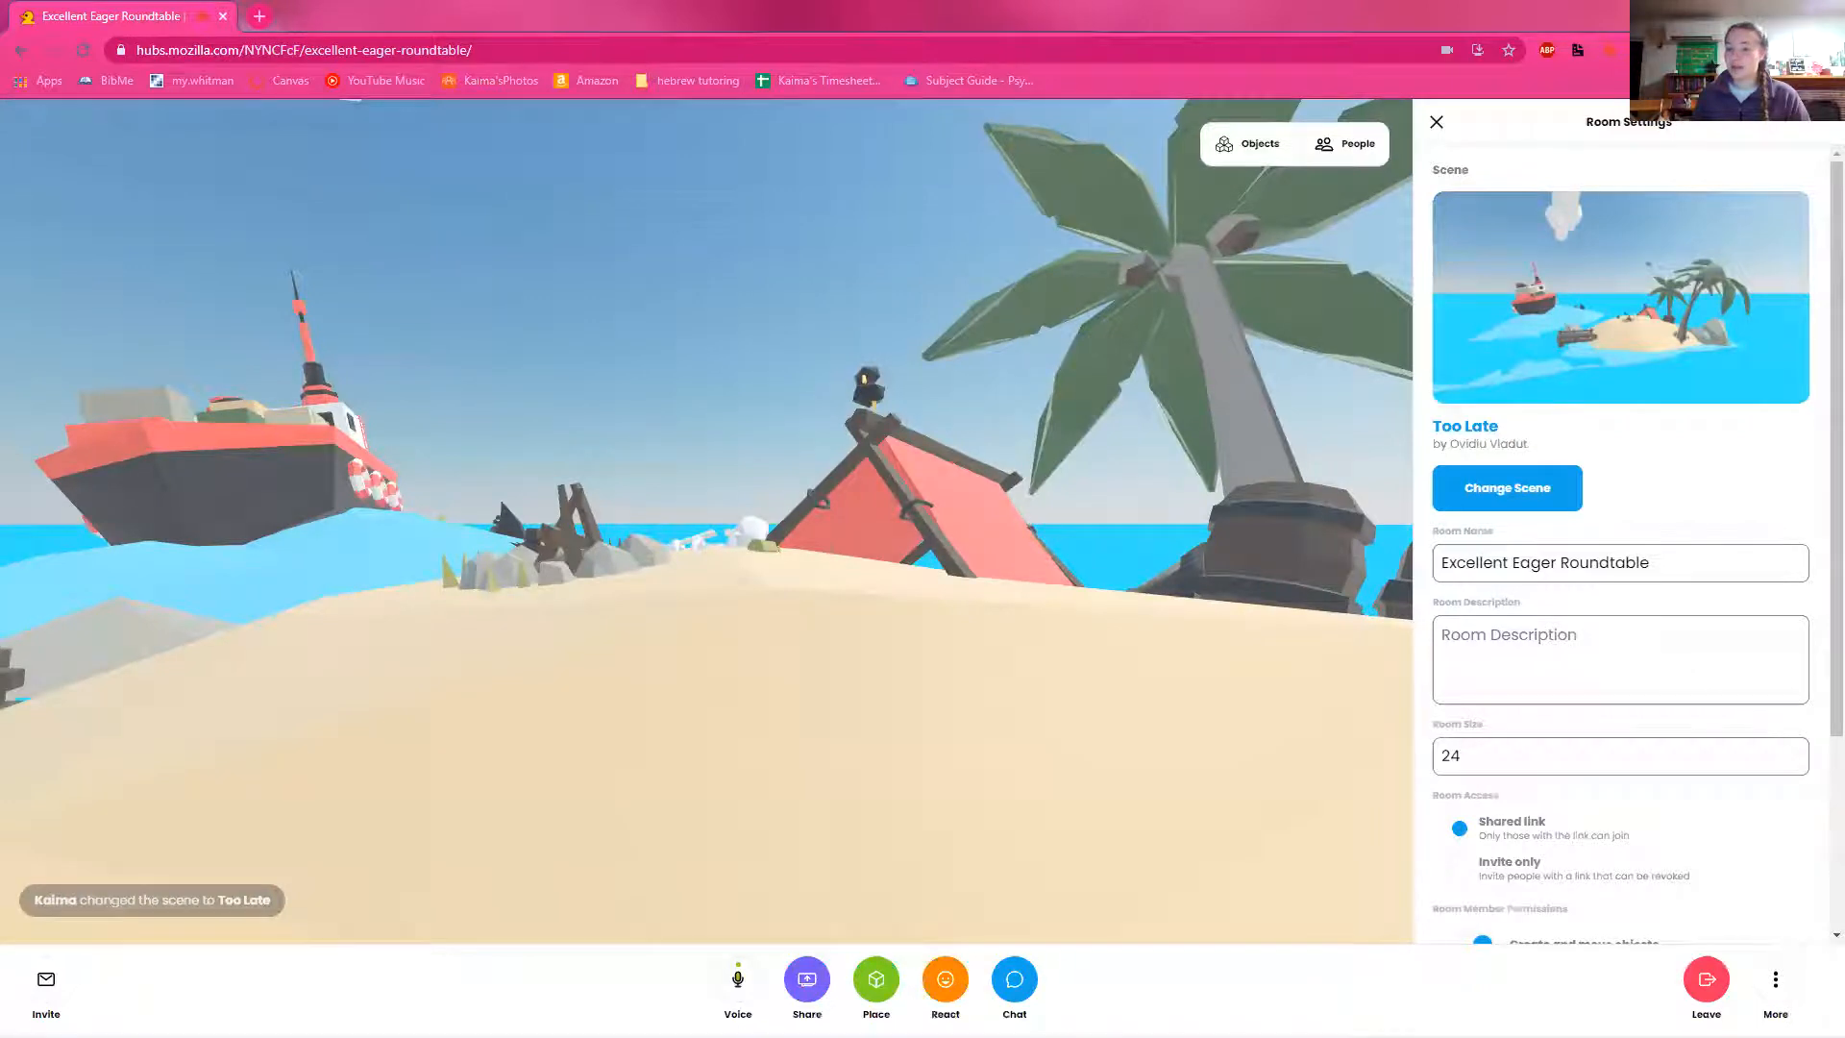
{"action": "mouse_move", "coordinate": [905, 456]}
{"action": "left_mouse_down"}
{"action": "mouse_move", "coordinate": [902, 395]}
{"action": "mouse_move", "coordinate": [977, 441]}
{"action": "mouse_move", "coordinate": [1310, 519]}
{"action": "mouse_move", "coordinate": [1021, 445]}
{"action": "mouse_move", "coordinate": [749, 488]}
{"action": "mouse_move", "coordinate": [913, 475]}
{"action": "left_mouse_up"}
{"action": "key", "text": "w"}
Step: Walk past the campfire and over the water to the ship, looking around at the island and the life rings
{"action": "key", "text": "w"}
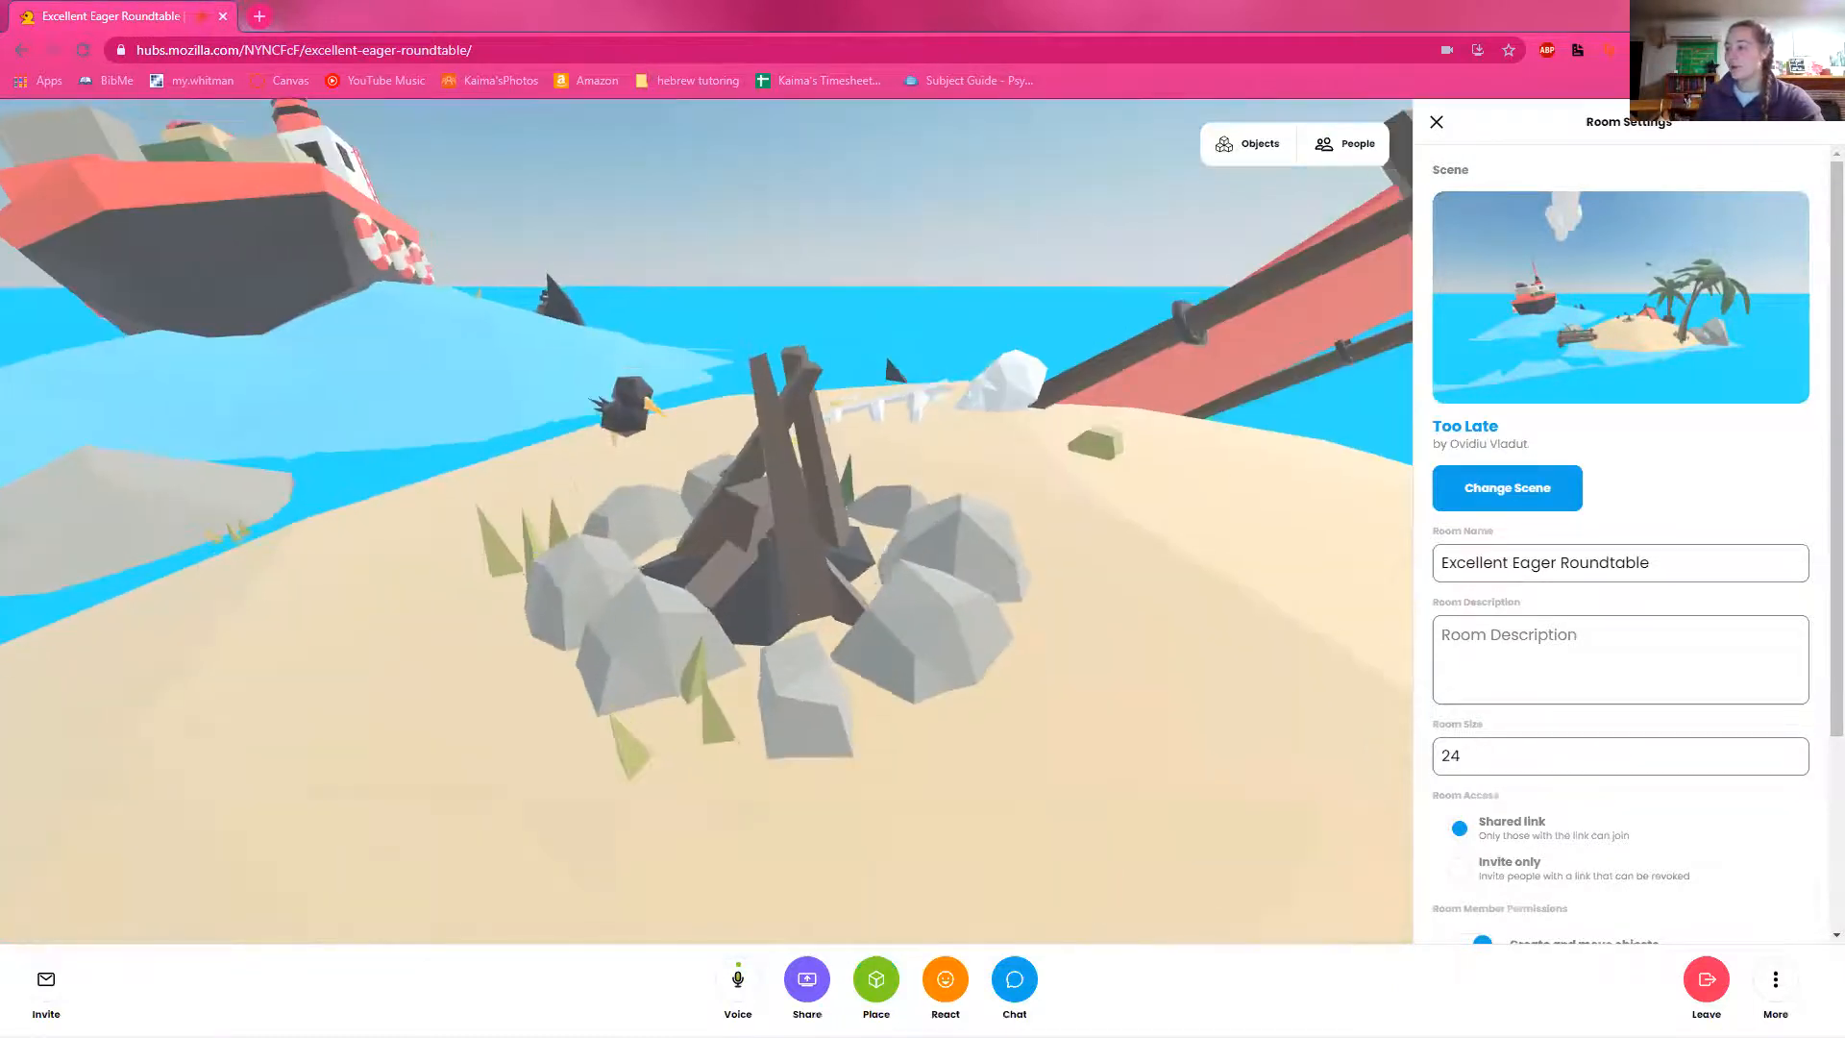
{"action": "key", "text": "w"}
{"action": "mouse_move", "coordinate": [817, 543]}
{"action": "left_mouse_down"}
{"action": "mouse_move", "coordinate": [774, 528]}
{"action": "mouse_move", "coordinate": [721, 574]}
{"action": "mouse_move", "coordinate": [452, 528]}
{"action": "mouse_move", "coordinate": [752, 614]}
{"action": "mouse_move", "coordinate": [724, 551]}
{"action": "mouse_move", "coordinate": [770, 532]}
{"action": "mouse_move", "coordinate": [785, 545]}
{"action": "left_mouse_up"}
{"action": "key", "text": "w"}
{"action": "key", "text": "w"}
{"action": "key", "text": "w"}
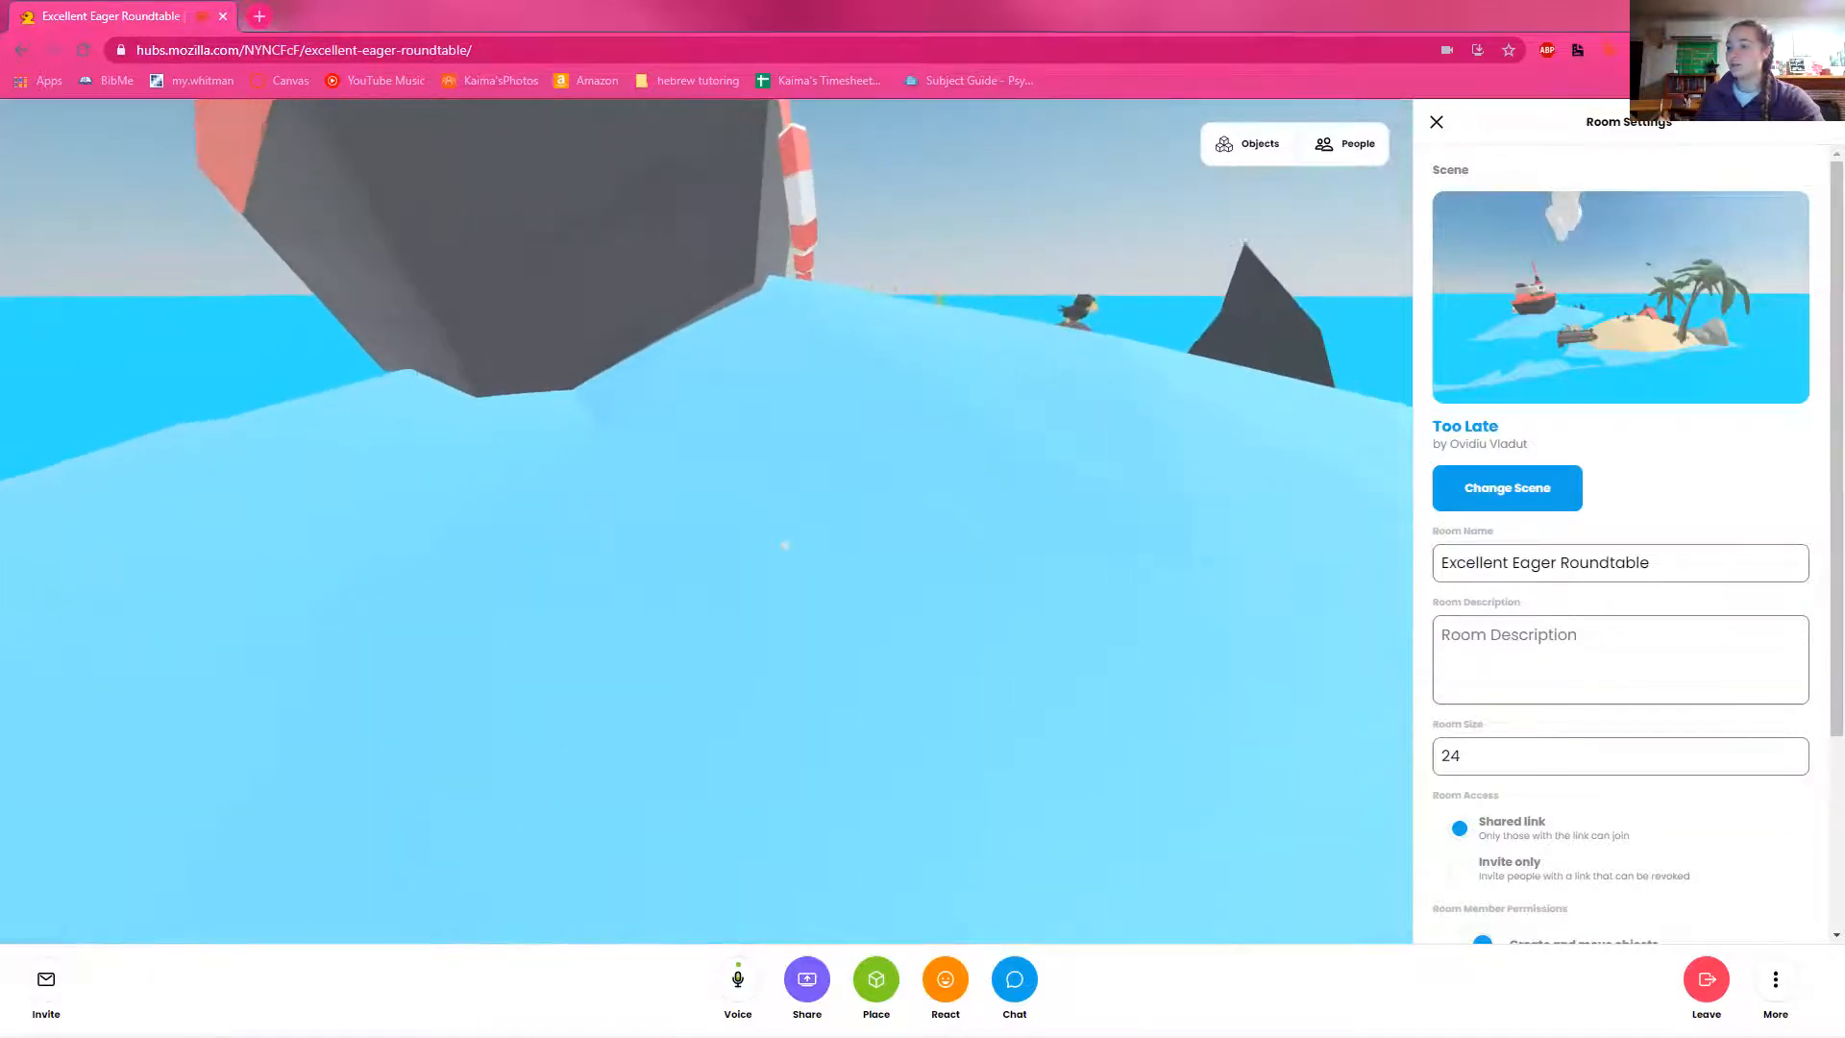
{"action": "key", "text": "w"}
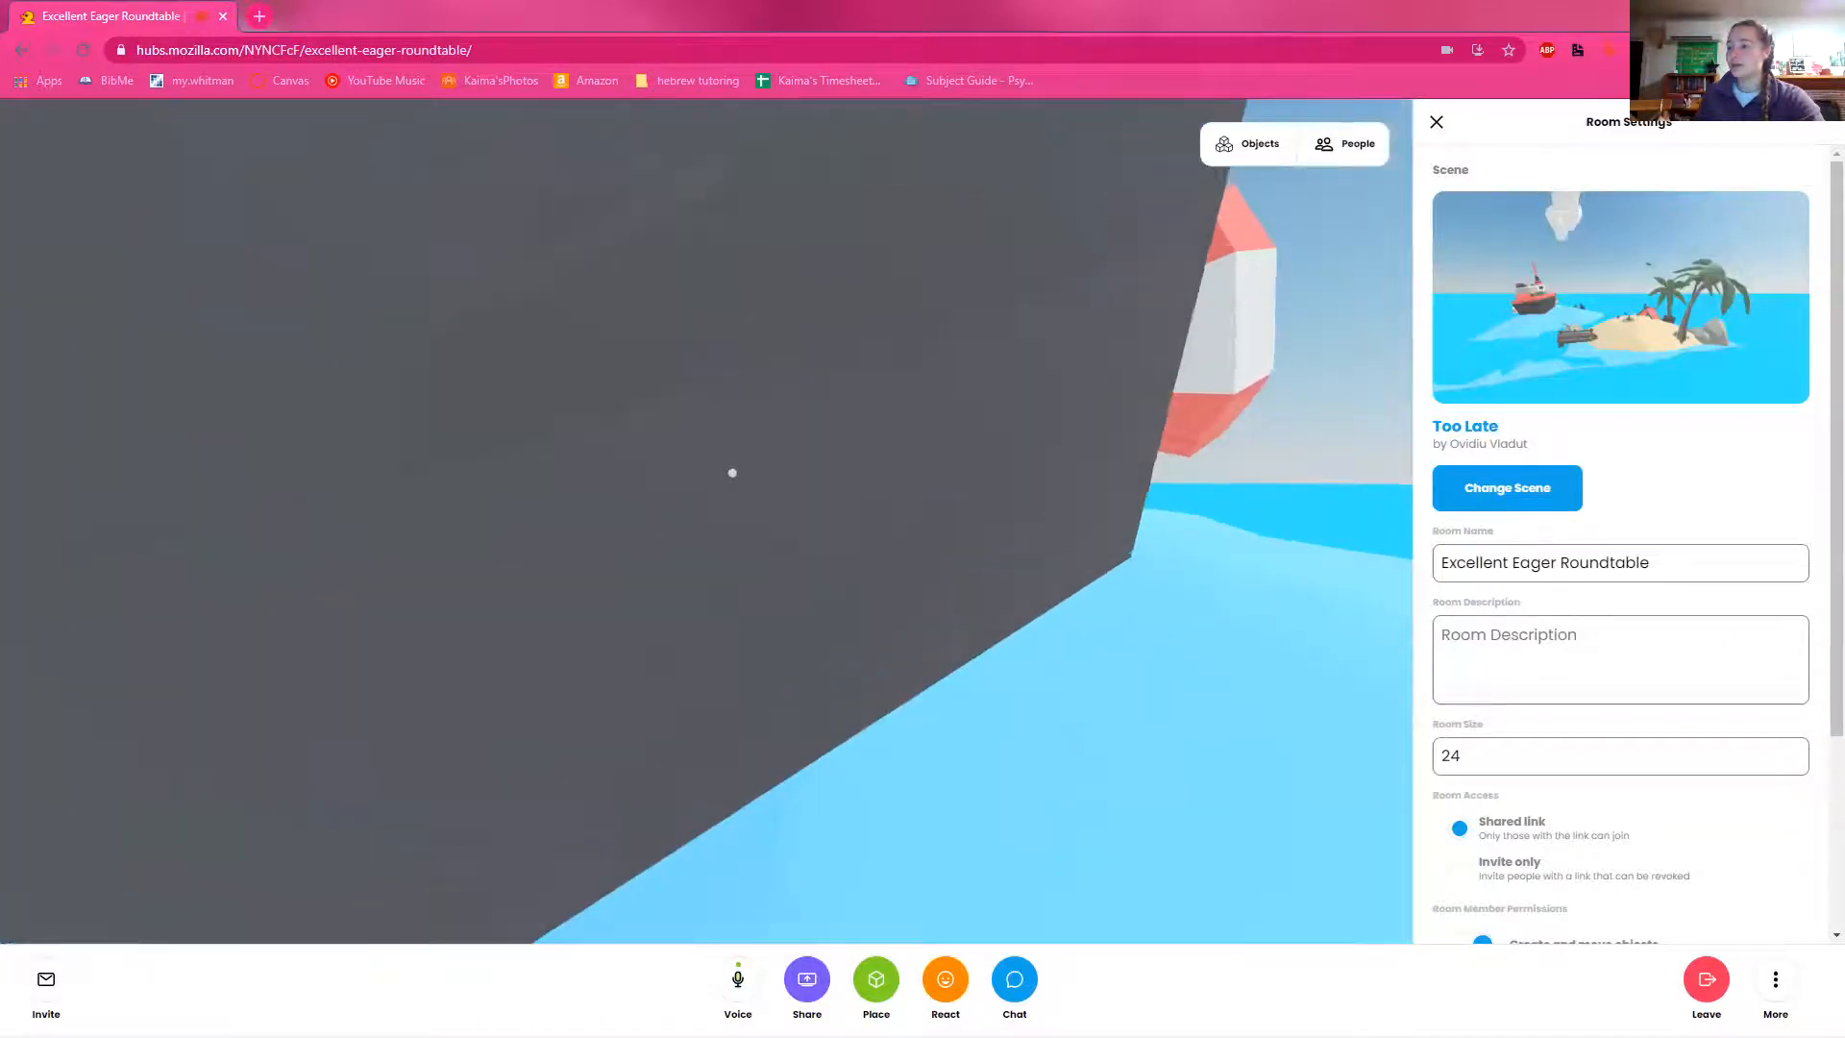
{"action": "key", "text": "w"}
{"action": "left_click_drag", "start_coordinate": [729, 473], "coordinate": [1439, 503]}
{"action": "key", "text": "w"}
{"action": "key", "text": "w"}
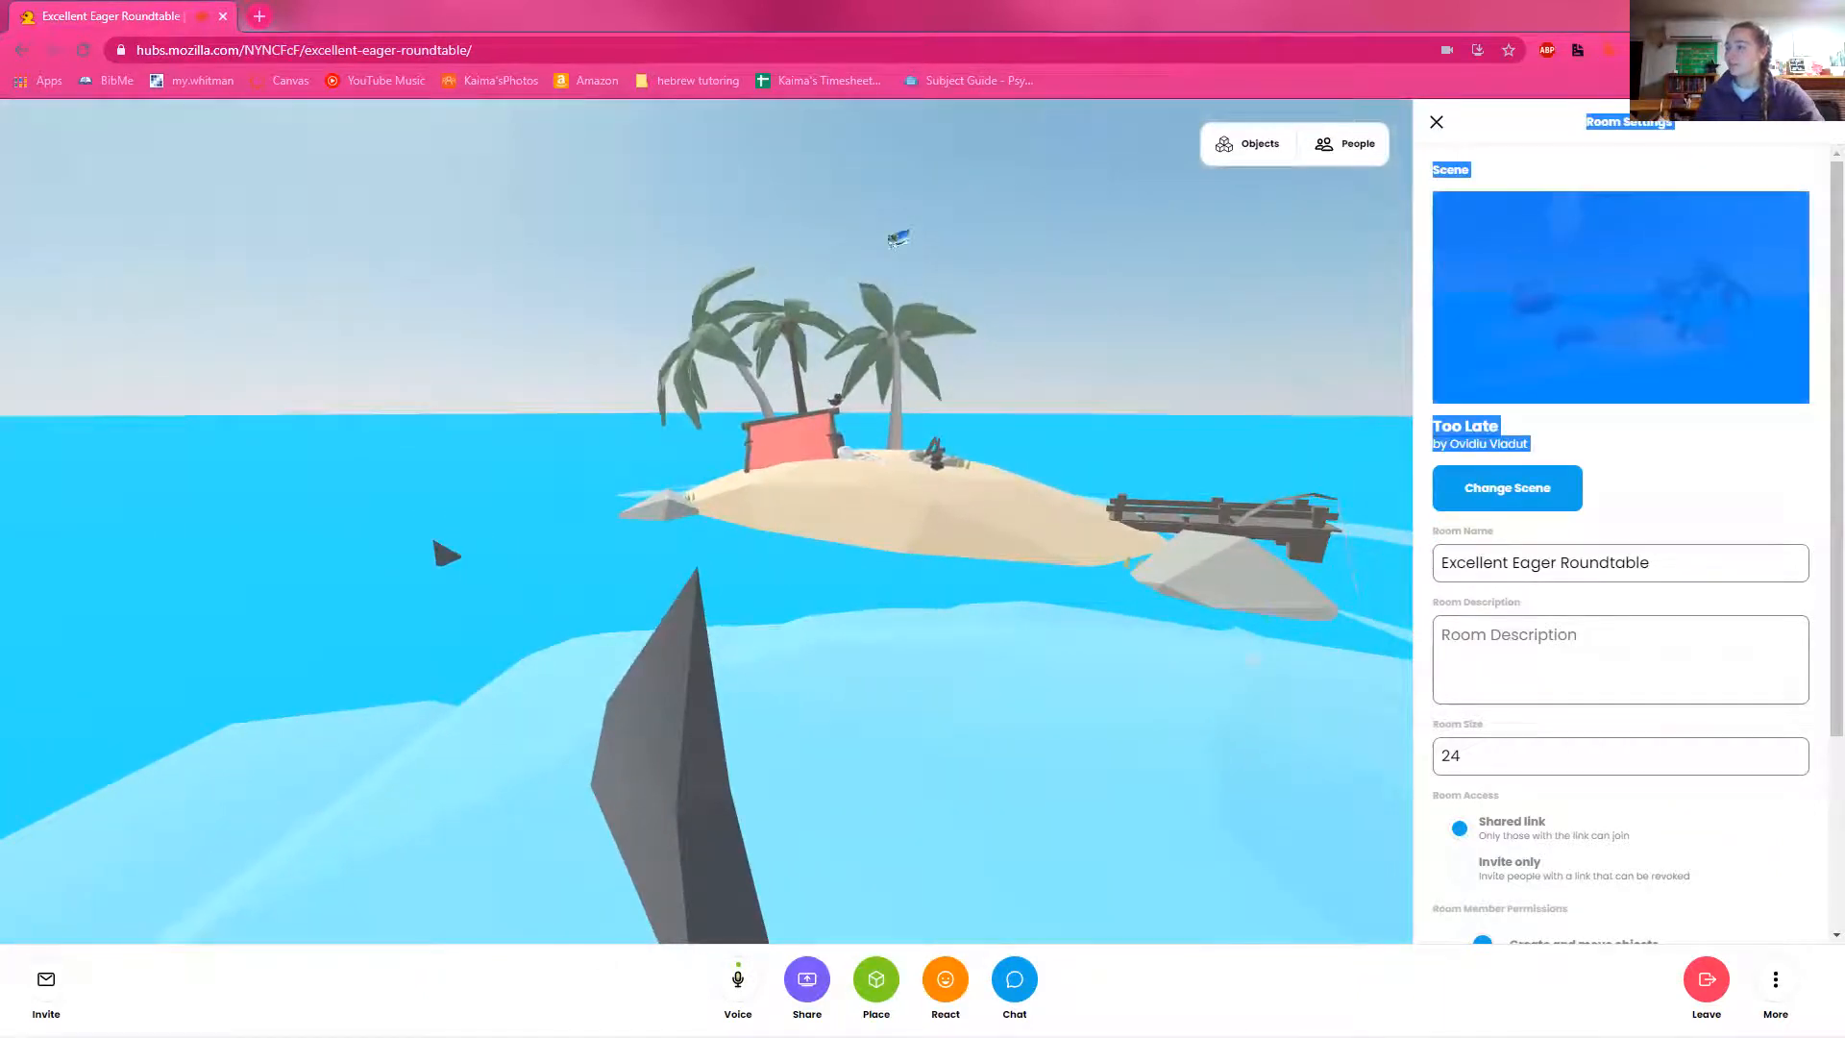
{"action": "left_click", "coordinate": [1192, 695]}
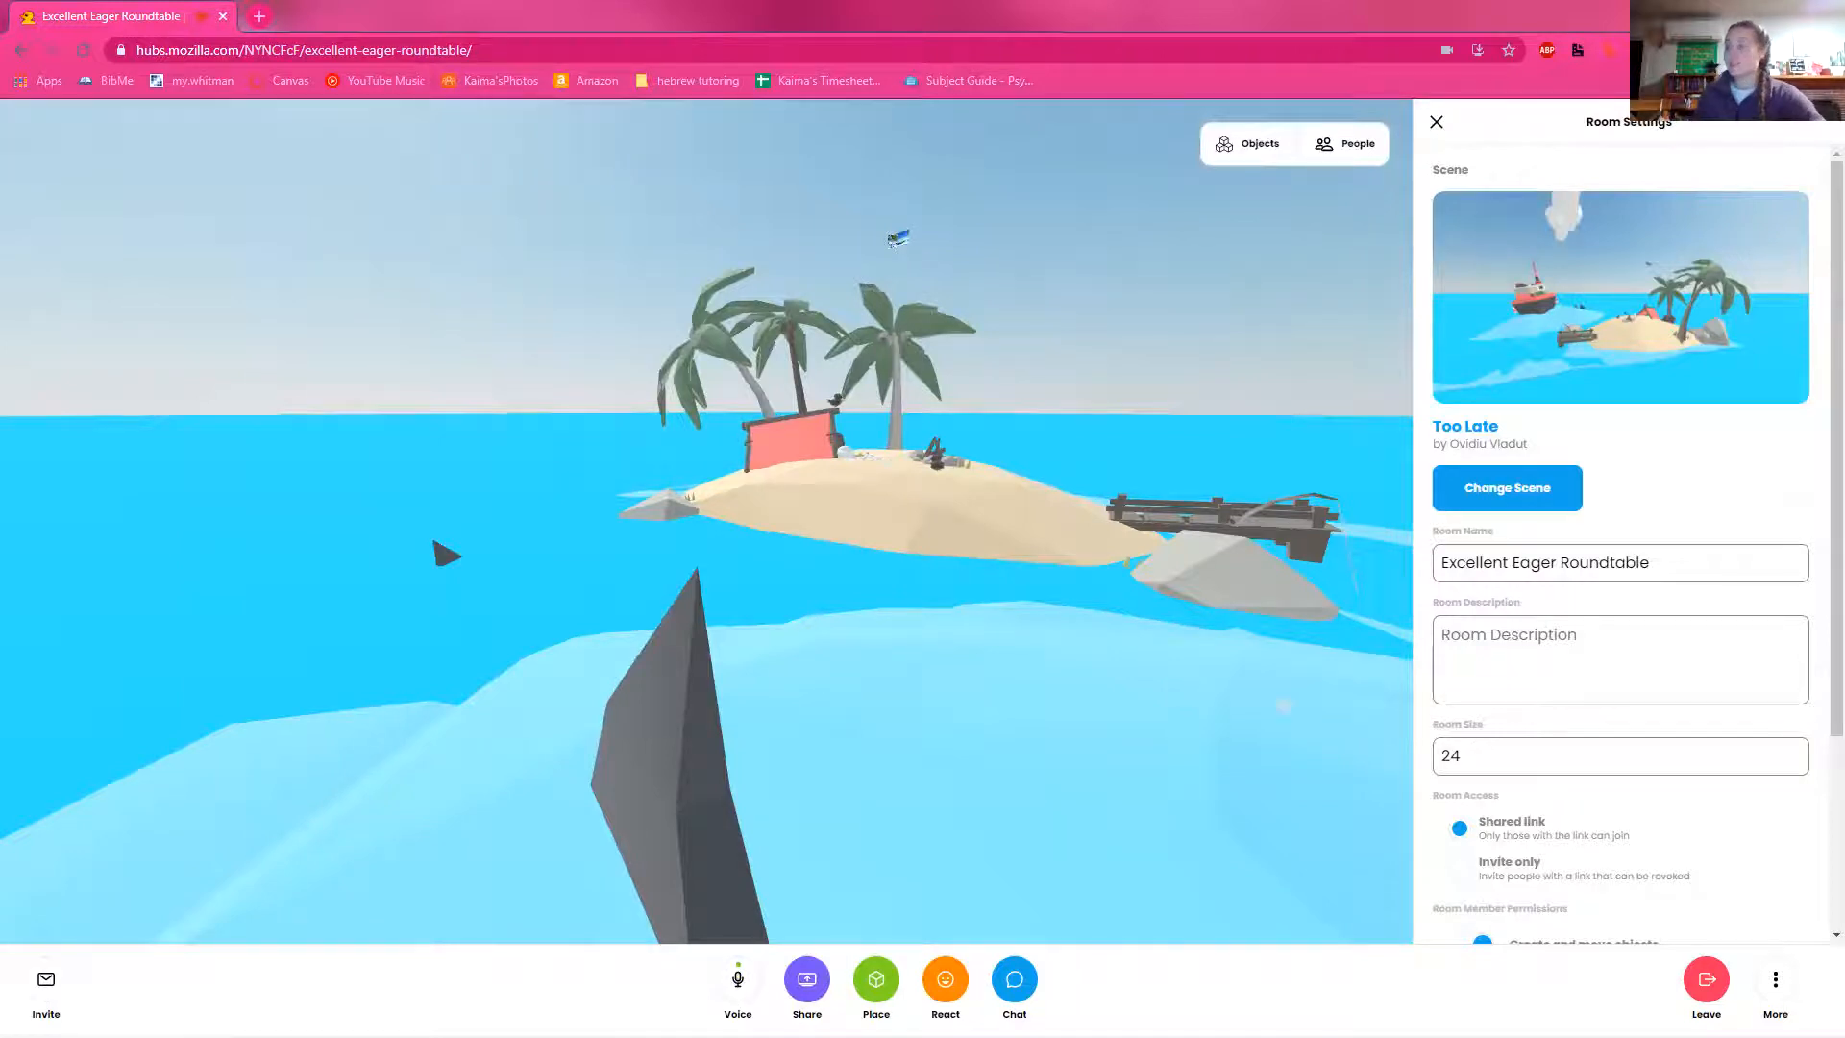
{"action": "left_click_drag", "start_coordinate": [1144, 502], "coordinate": [272, 454]}
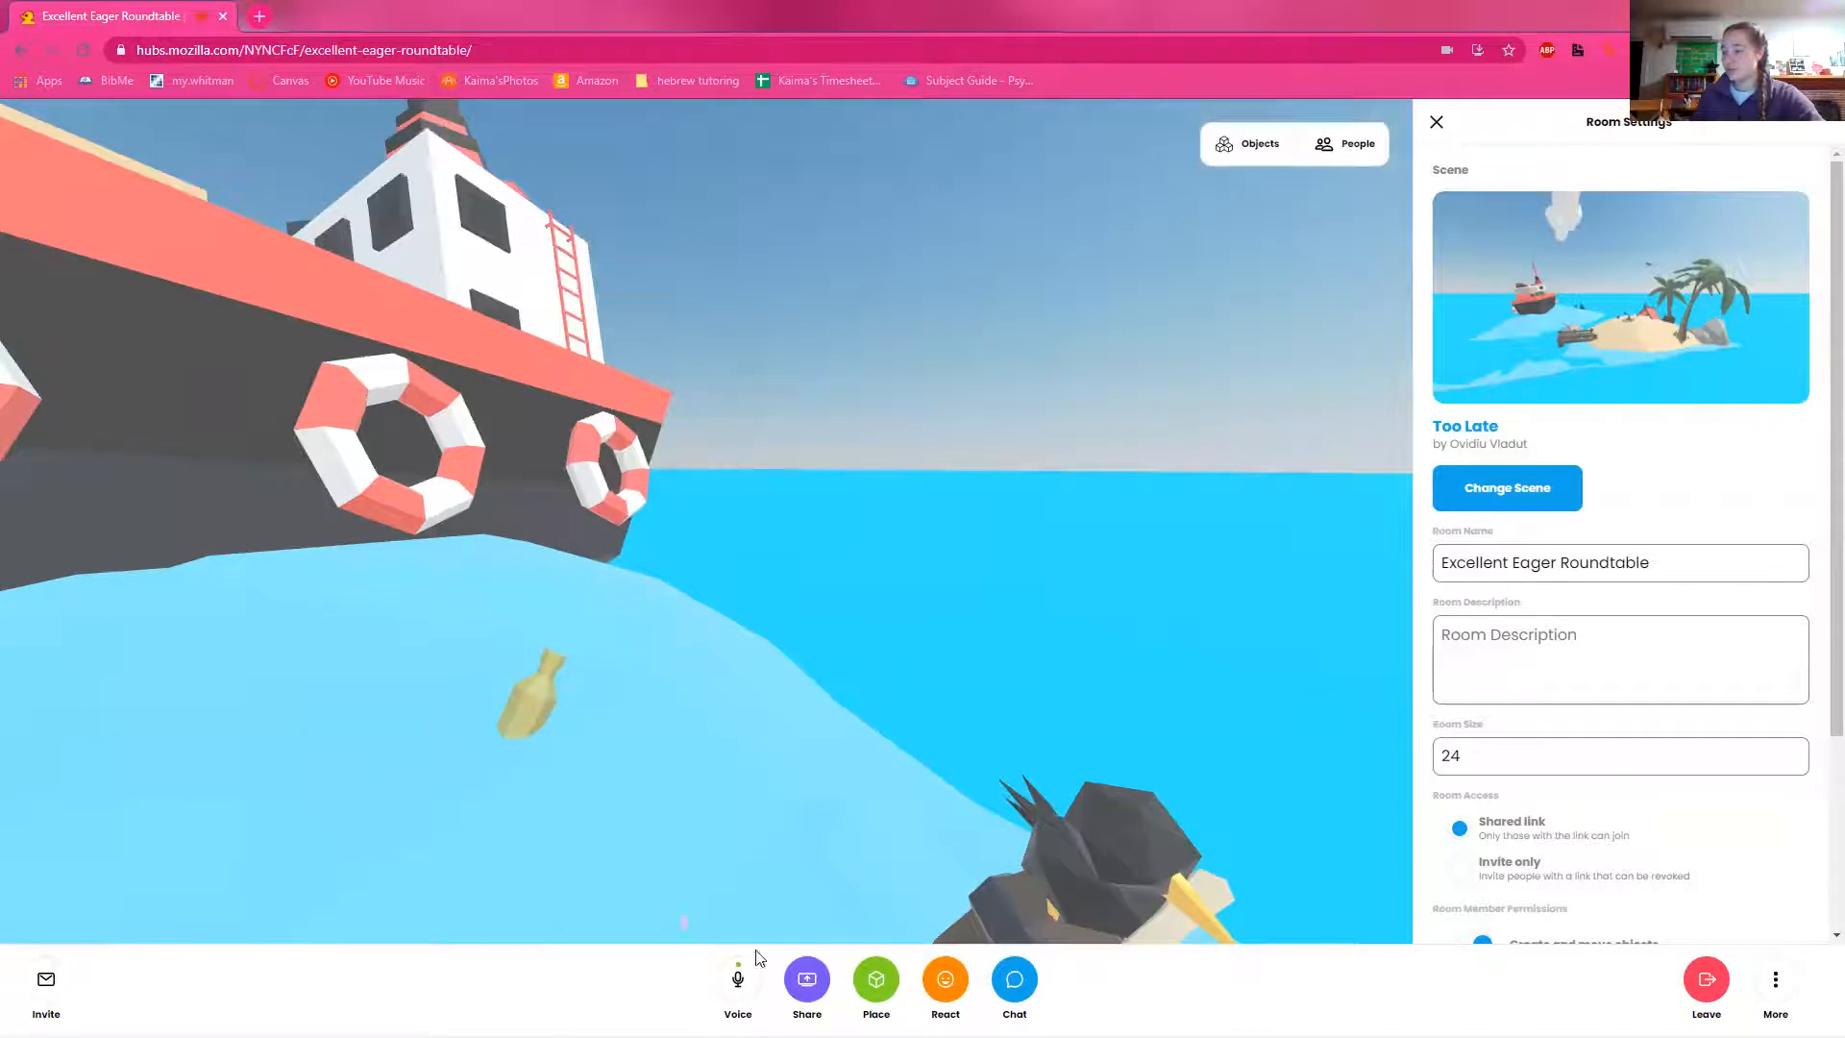
Step: Place a camera in the scene, move it in front of the ship and take a photo of the avatar with the island
{"action": "left_click", "coordinate": [875, 990]}
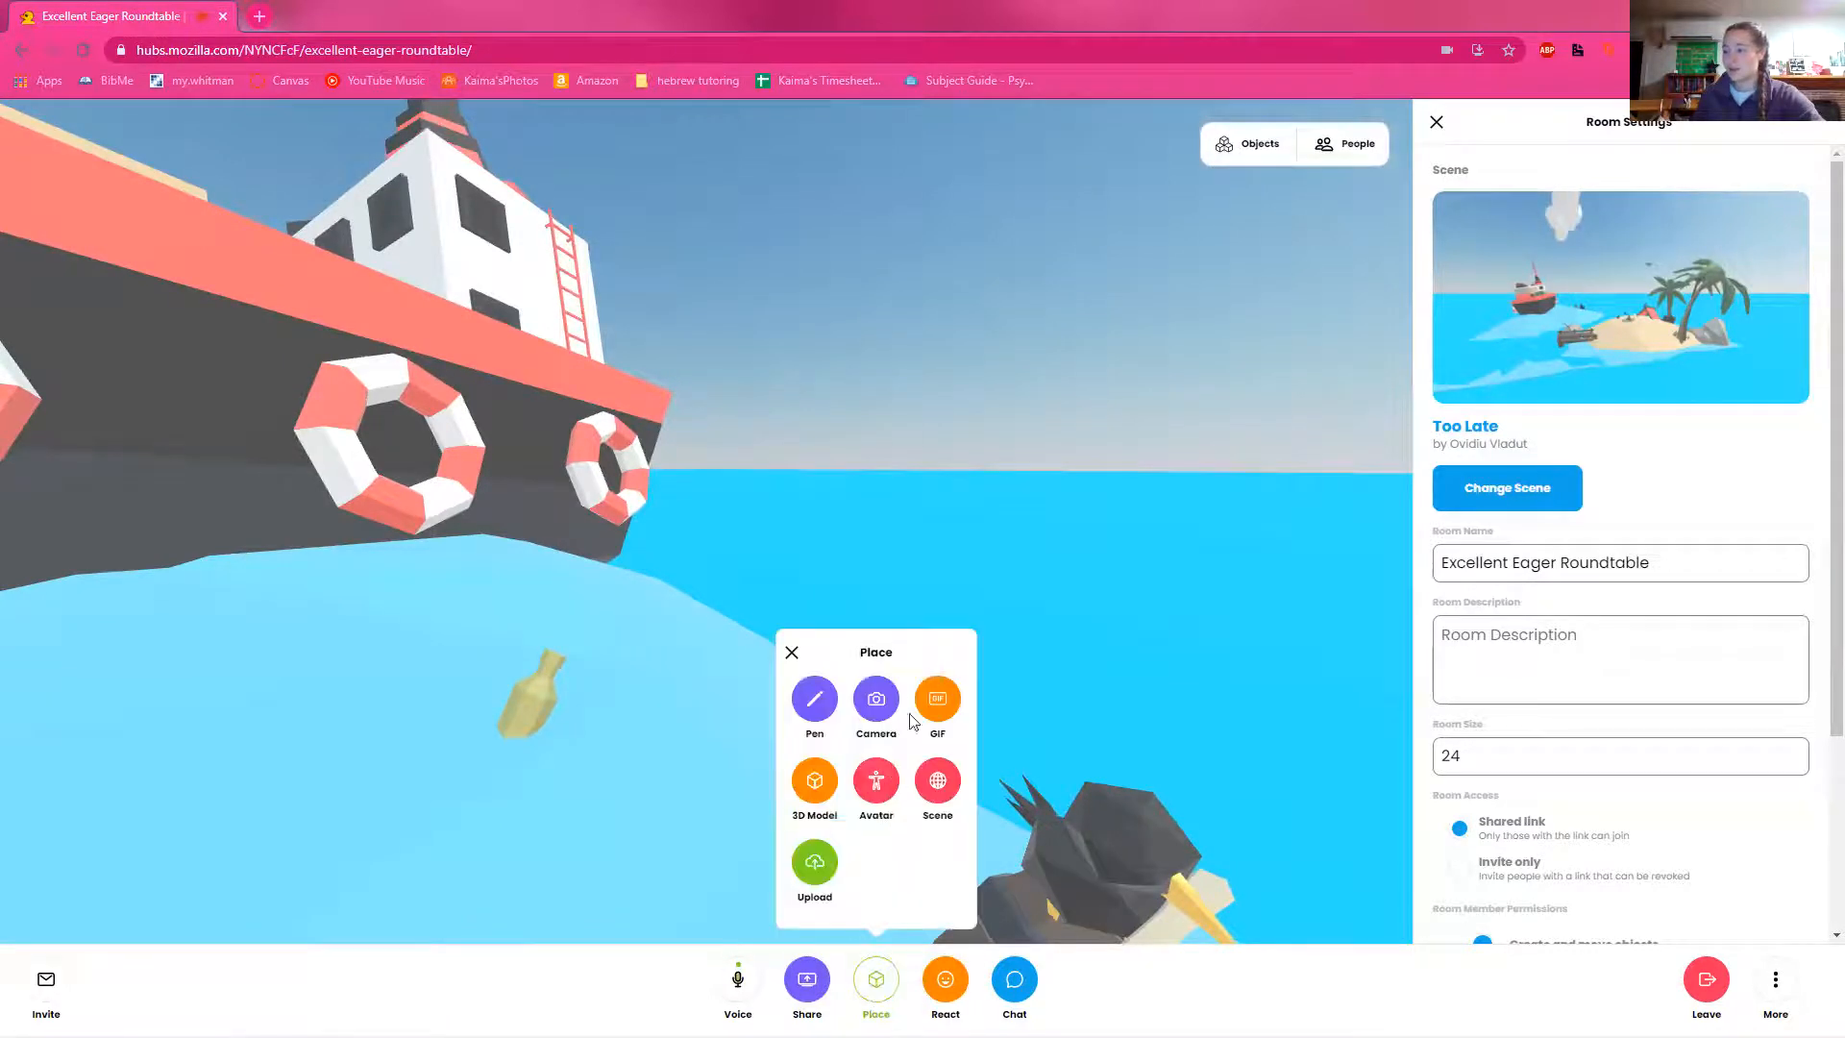
{"action": "left_click", "coordinate": [878, 693]}
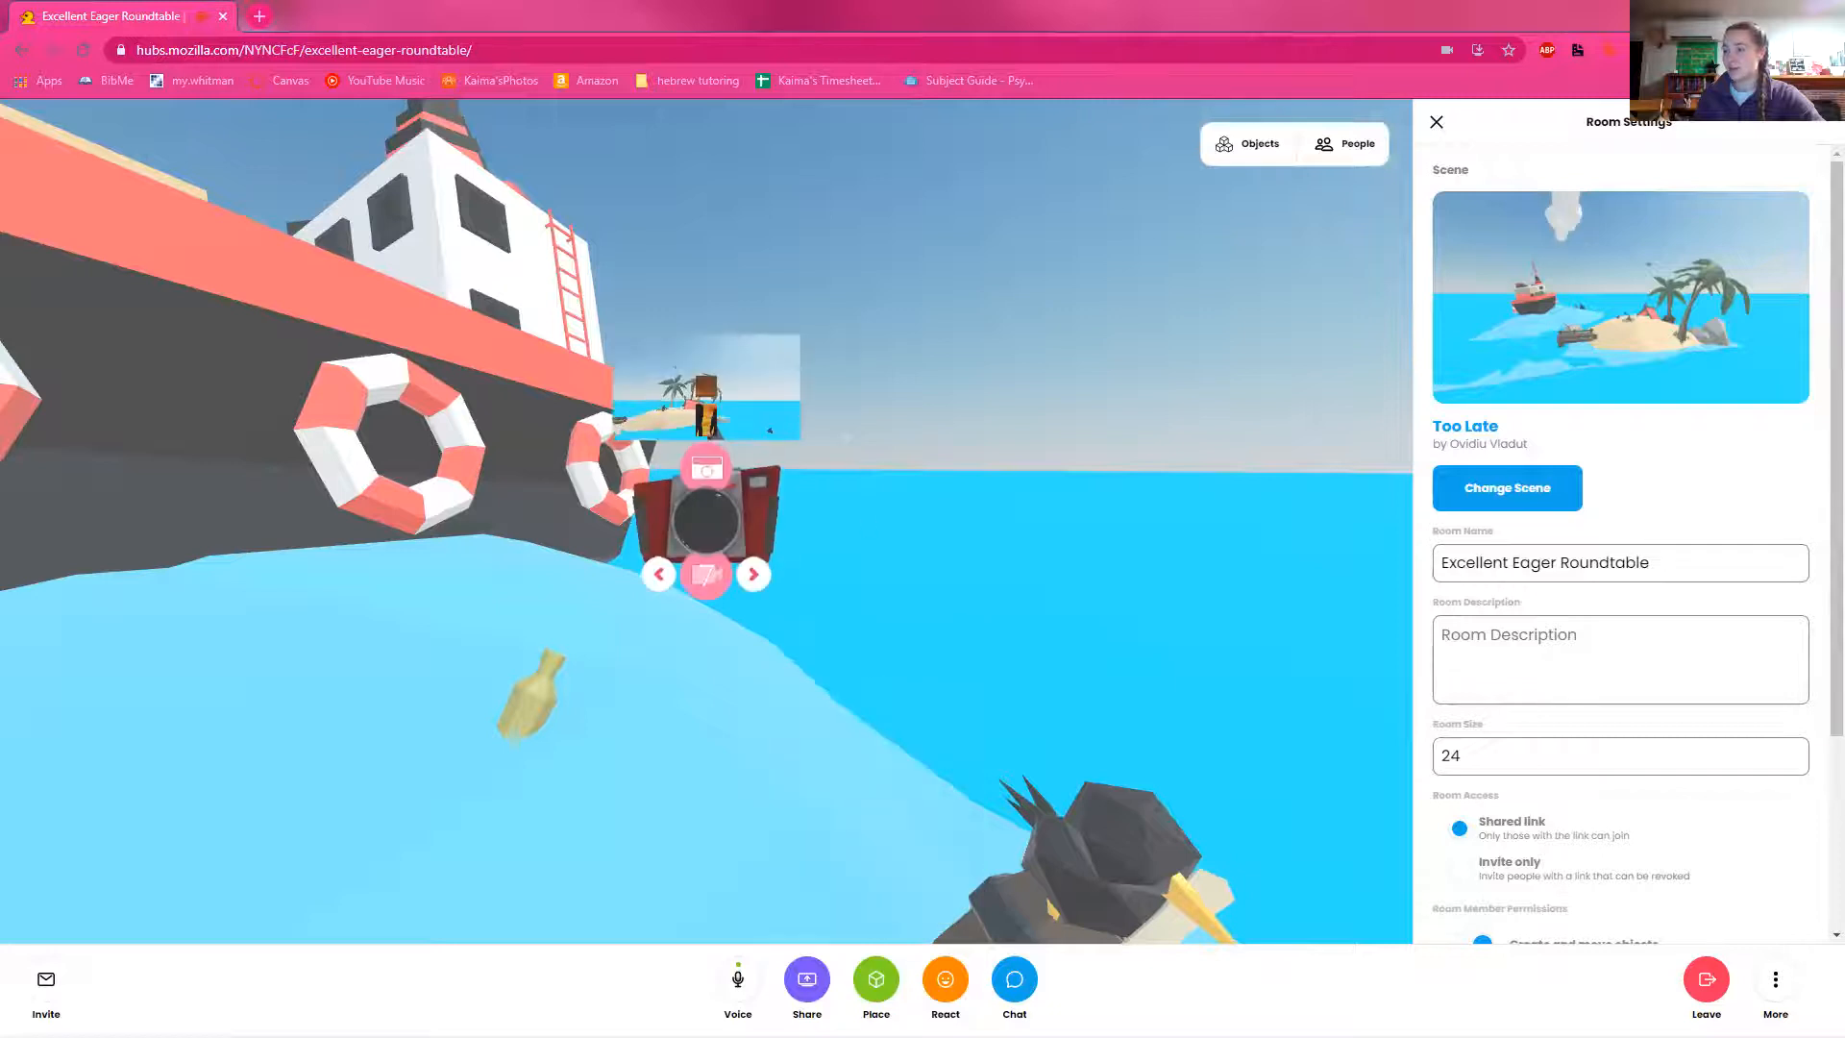
{"action": "left_click_drag", "start_coordinate": [748, 527], "coordinate": [617, 532]}
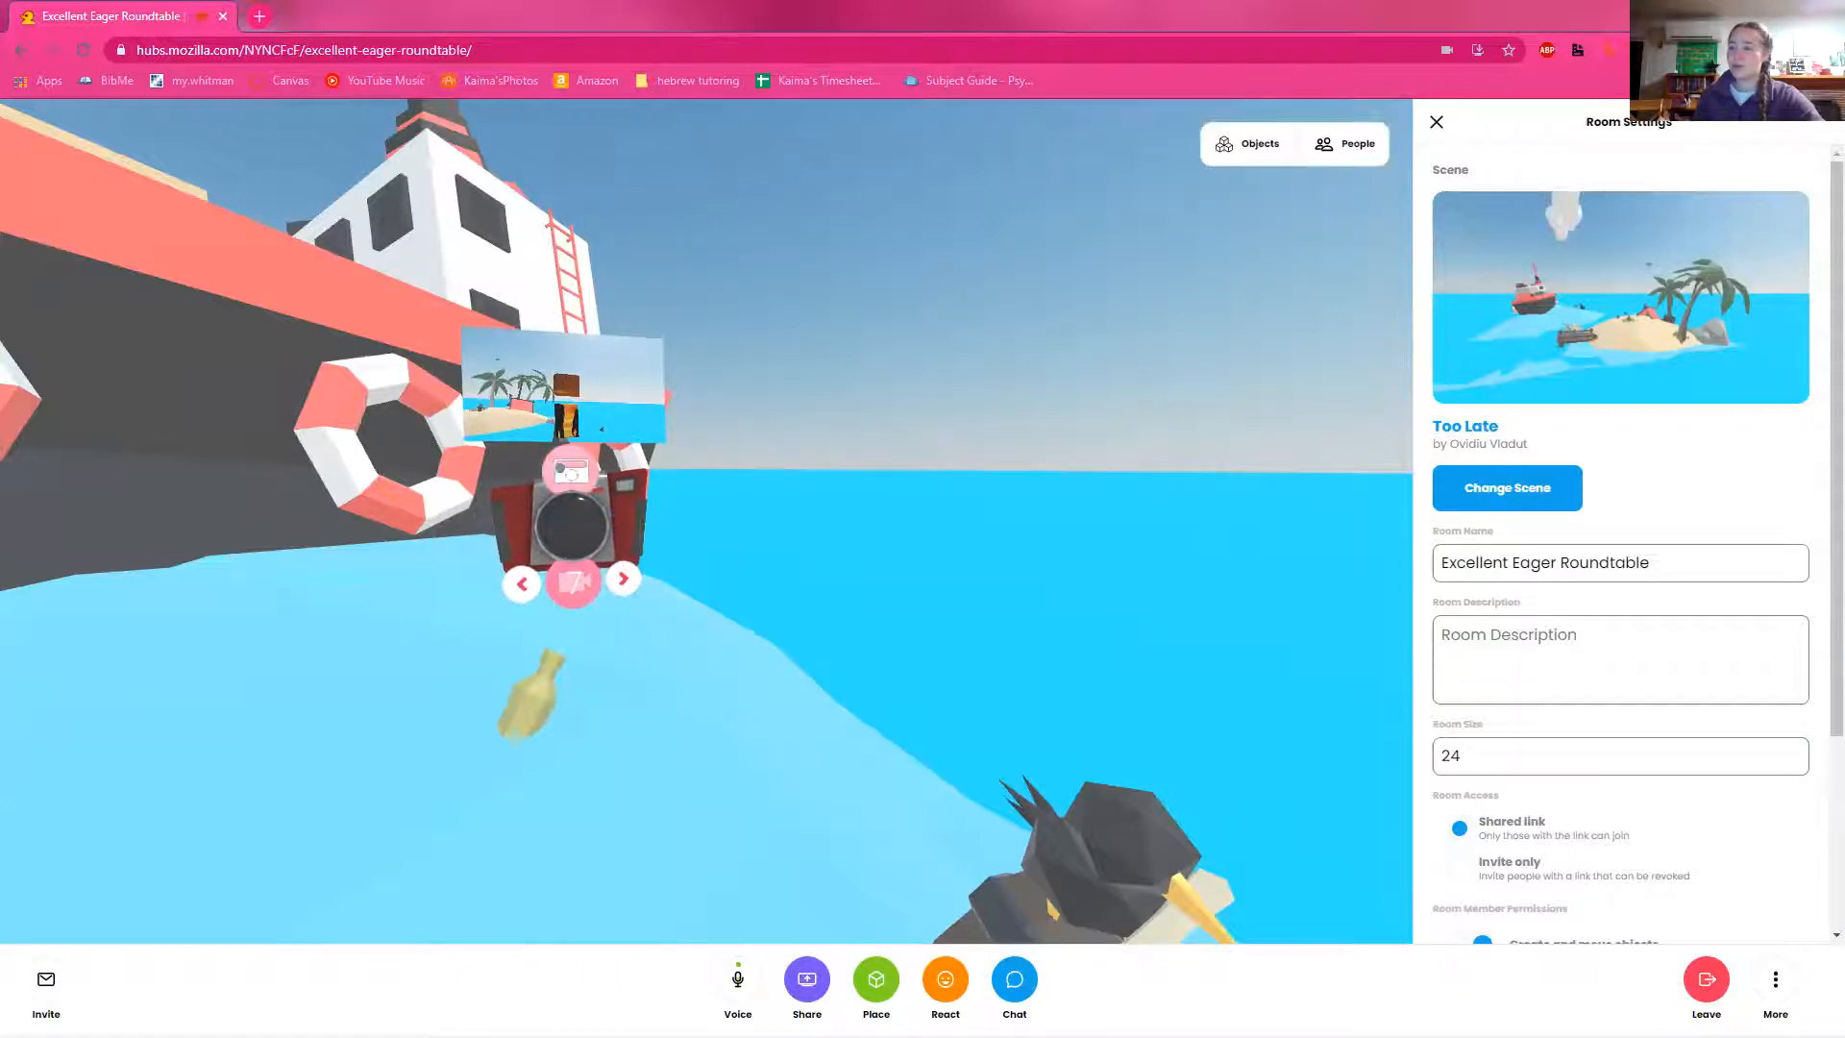
{"action": "left_click", "coordinate": [564, 469]}
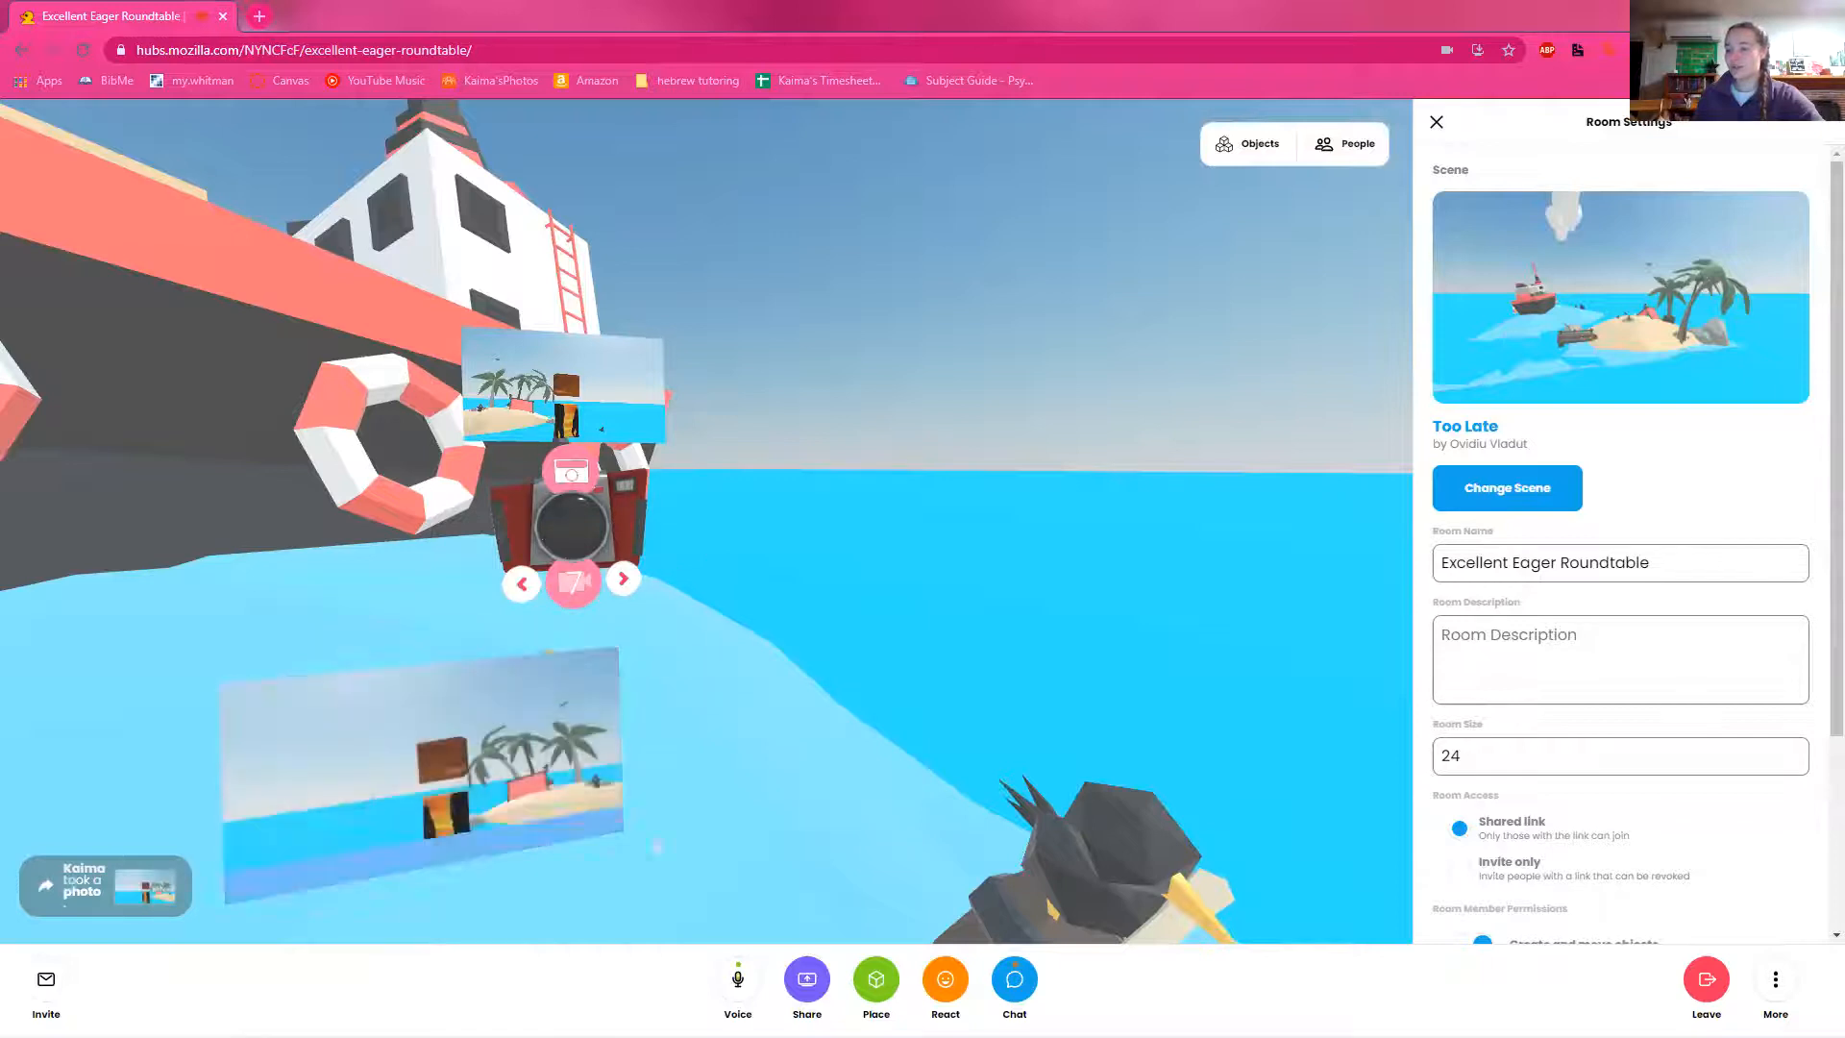
Step: Check the photo and its image options in the room chat, then close the chat
{"action": "left_click", "coordinate": [1017, 985]}
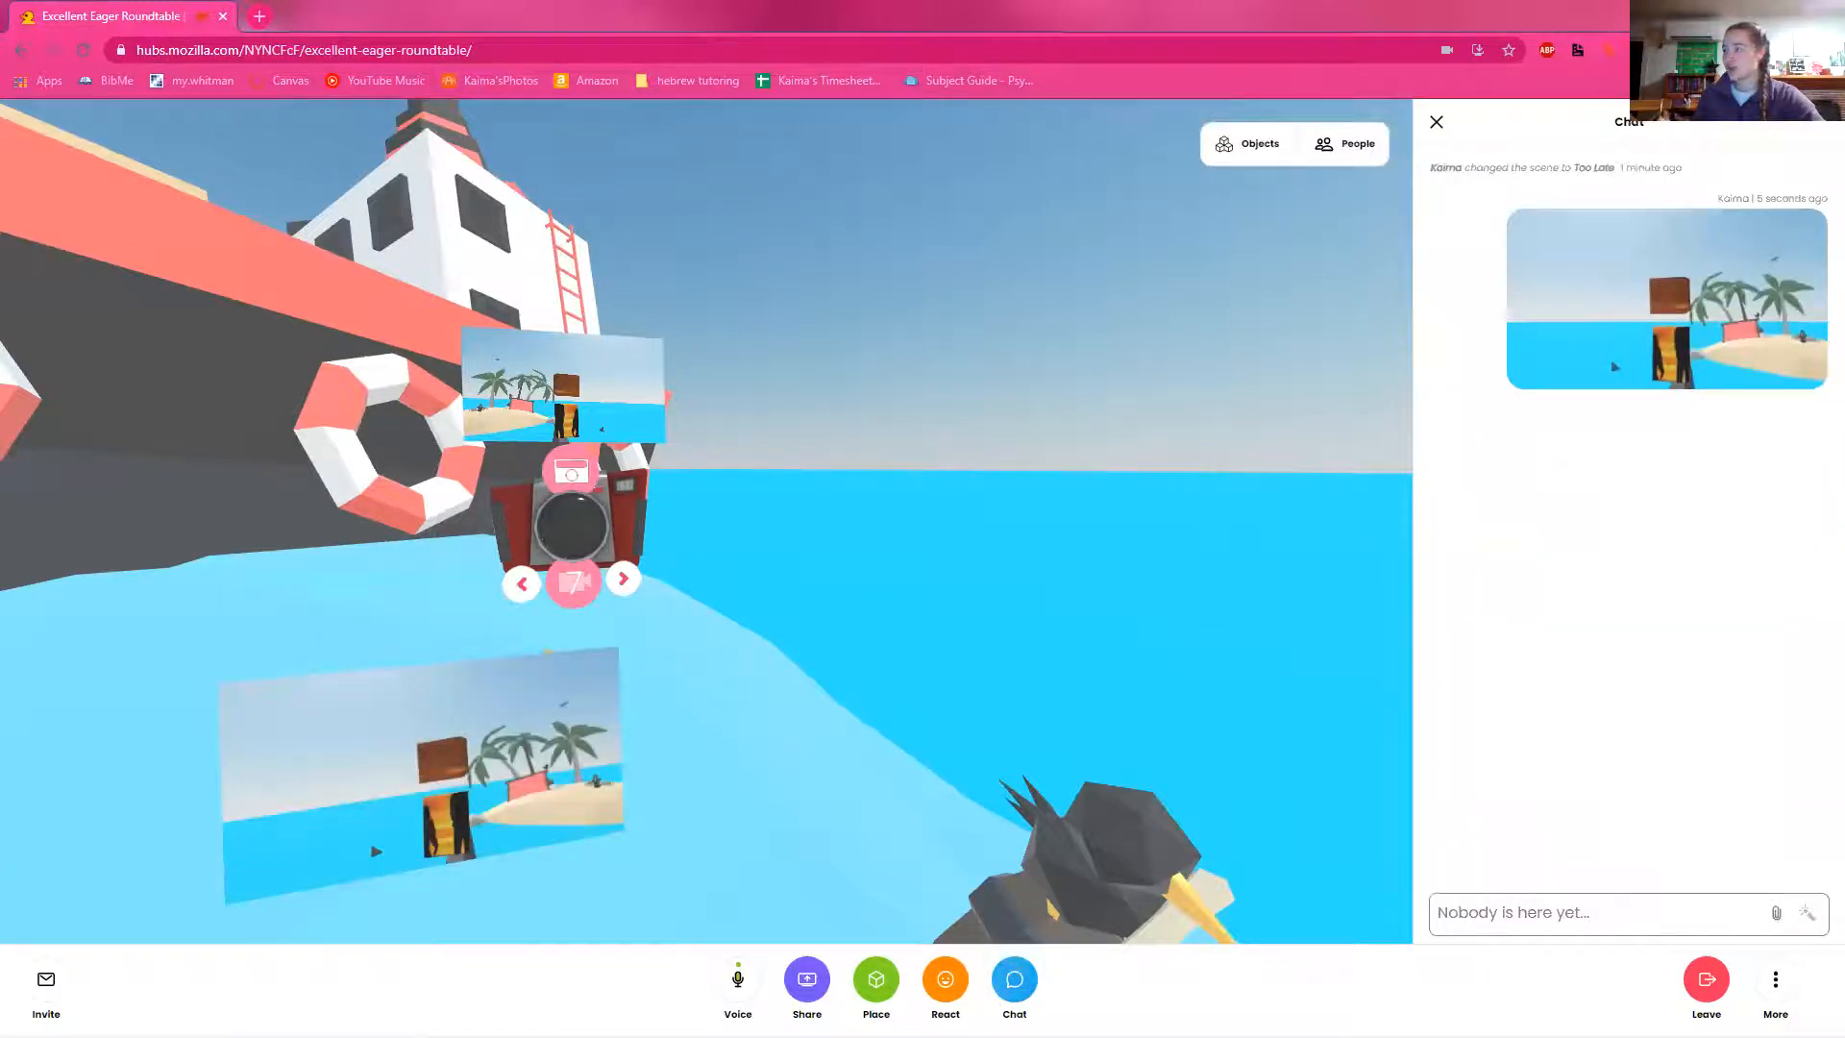
{"action": "right_click", "coordinate": [1643, 371]}
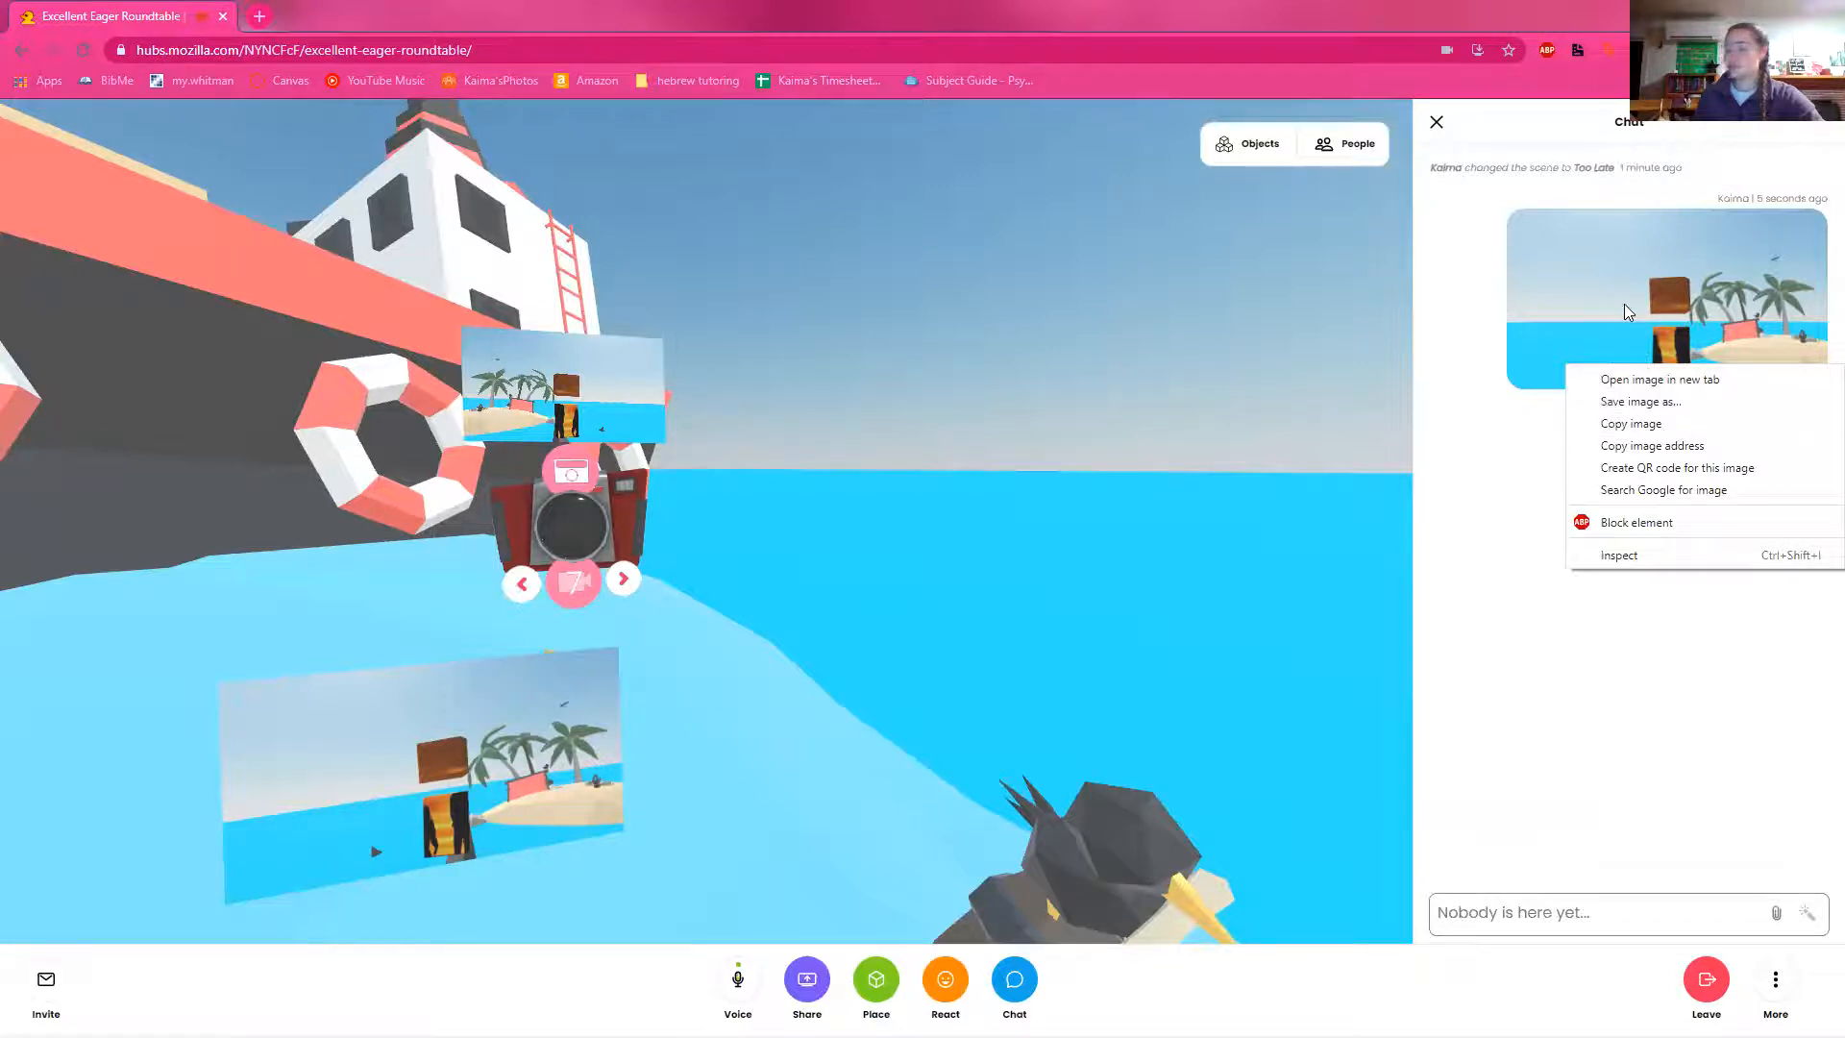
{"action": "left_click", "coordinate": [1371, 529]}
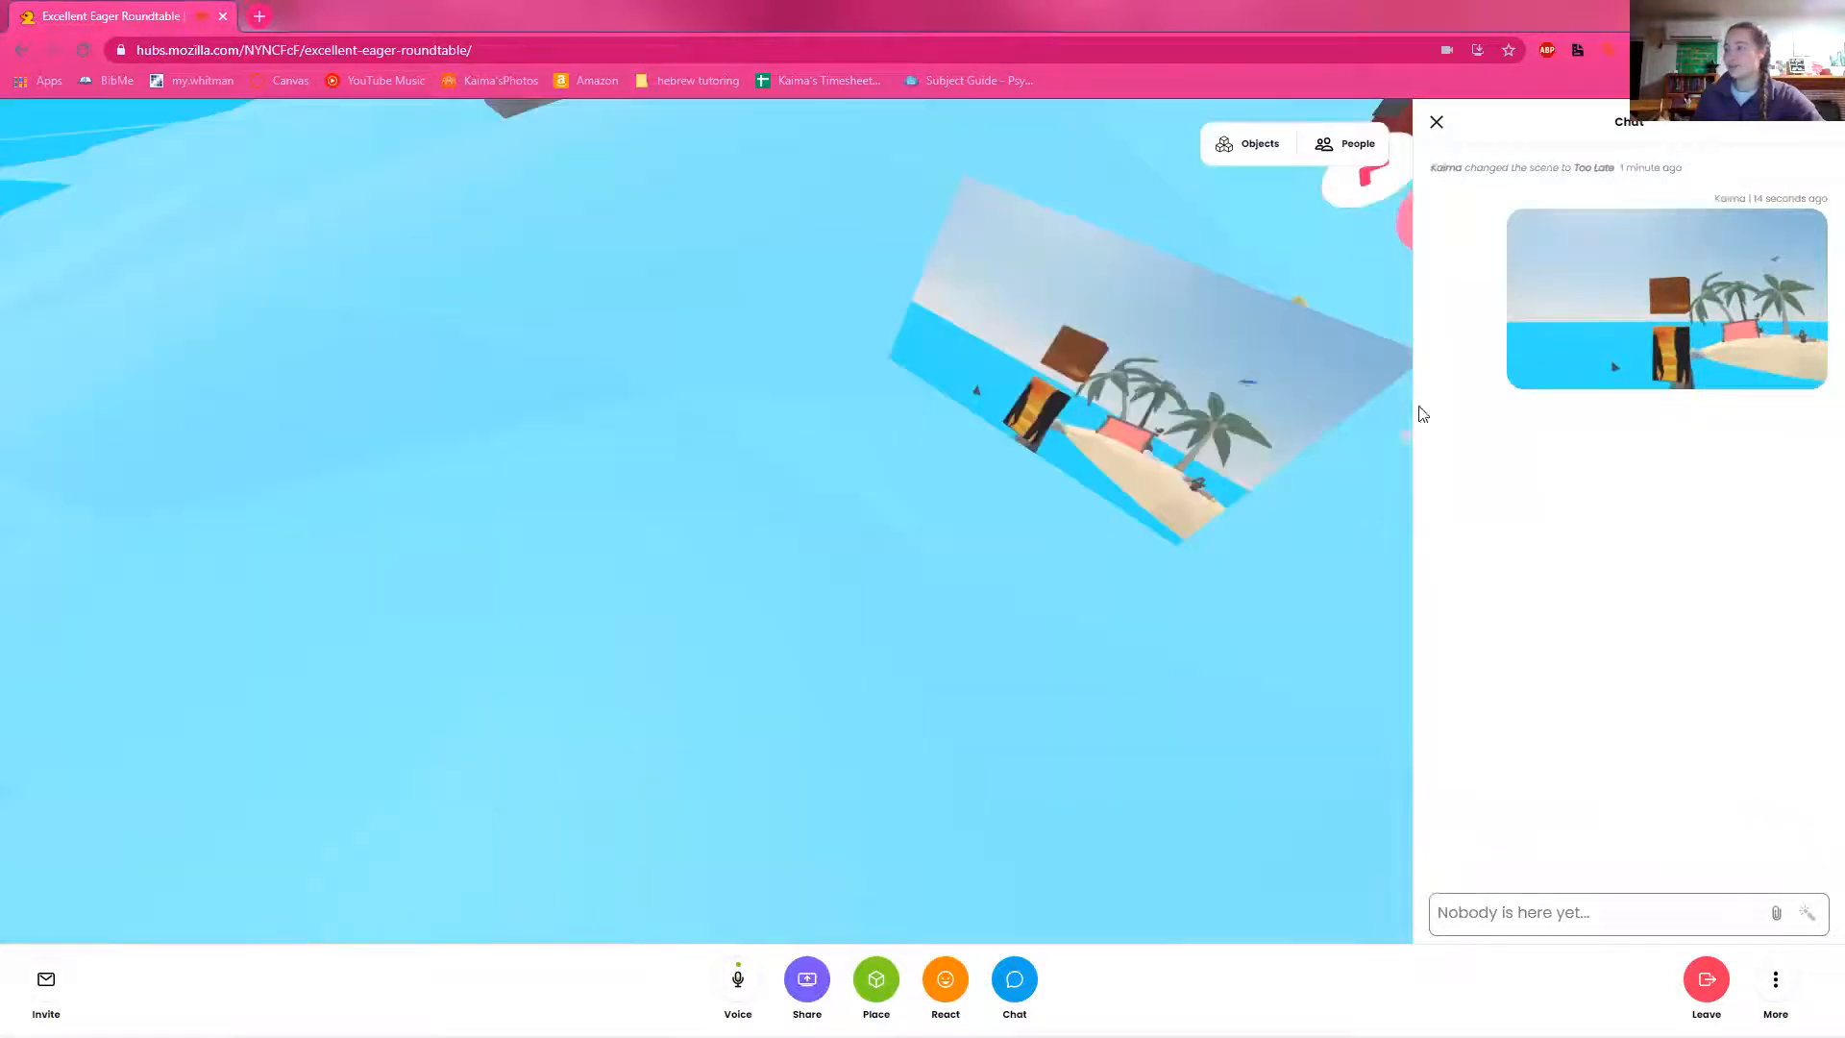
{"action": "left_click_drag", "start_coordinate": [1115, 560], "coordinate": [952, 404]}
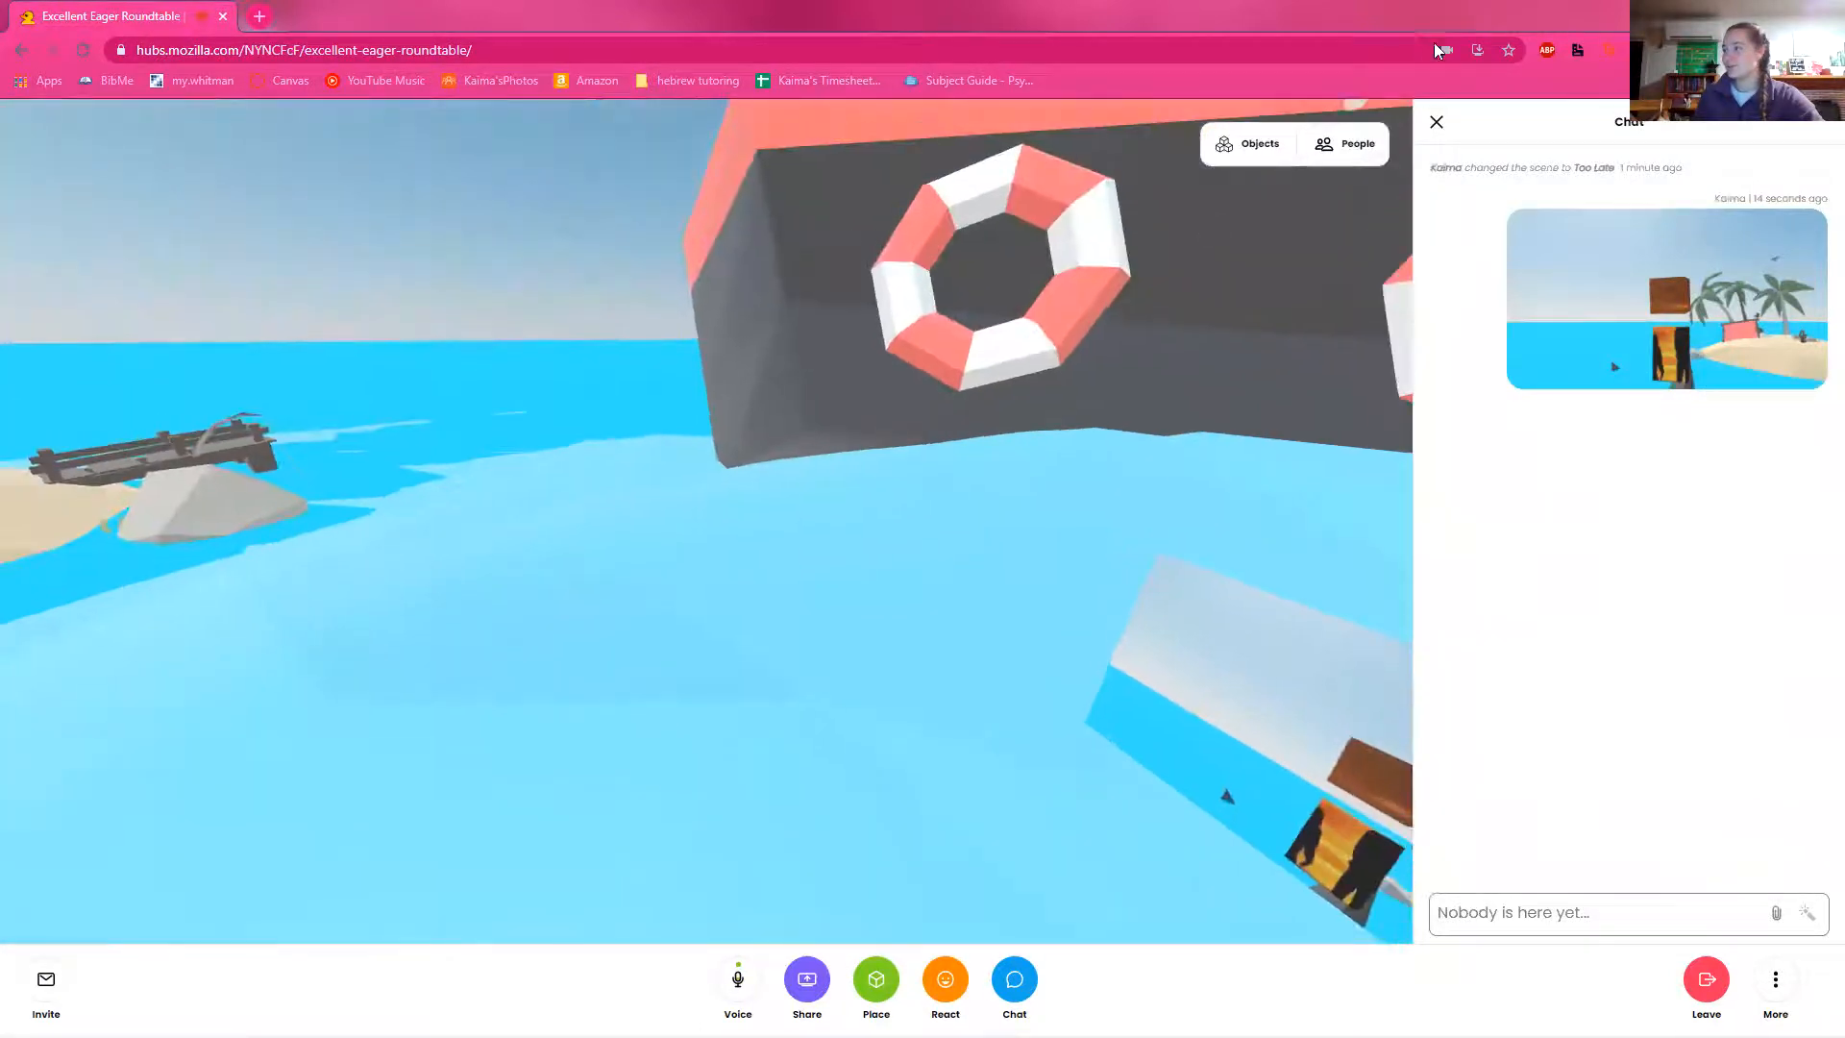
{"action": "left_click", "coordinate": [1437, 123]}
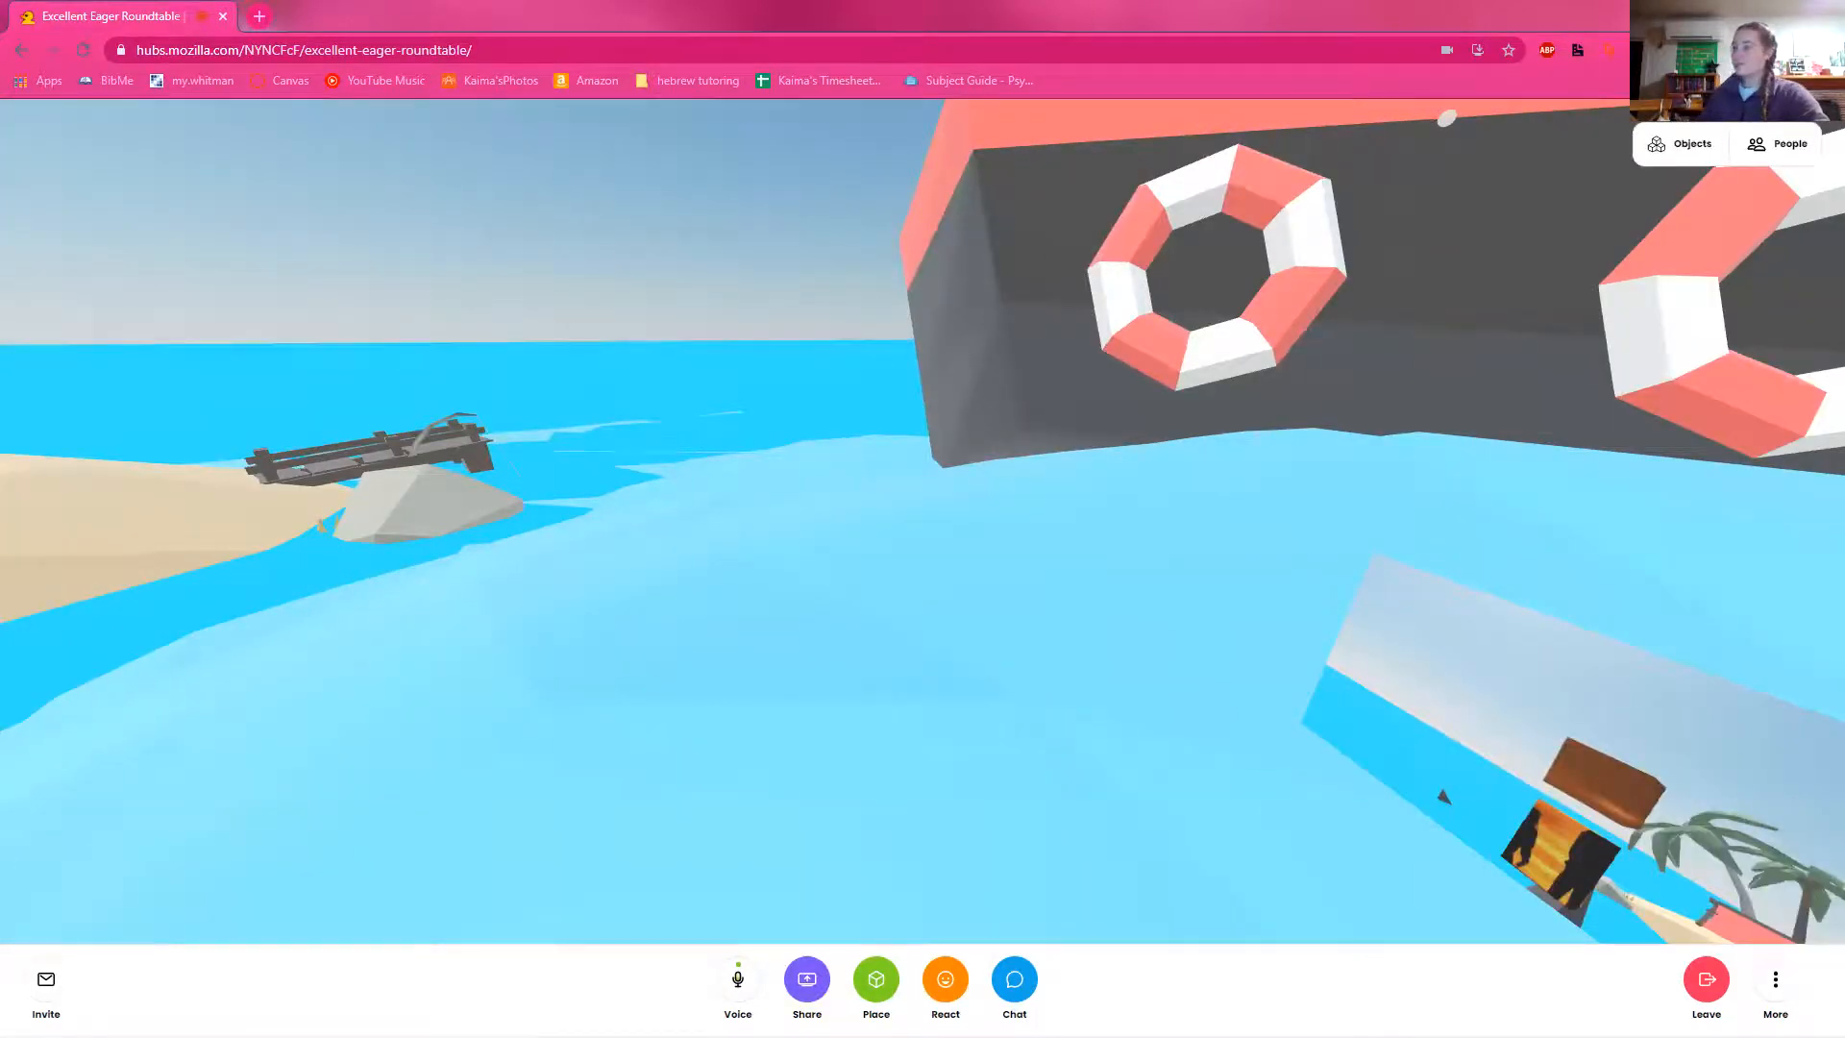
Step: Leave the room and open the Spoke page from the Hubs home page
{"action": "left_click_drag", "start_coordinate": [1116, 420], "coordinate": [654, 193]}
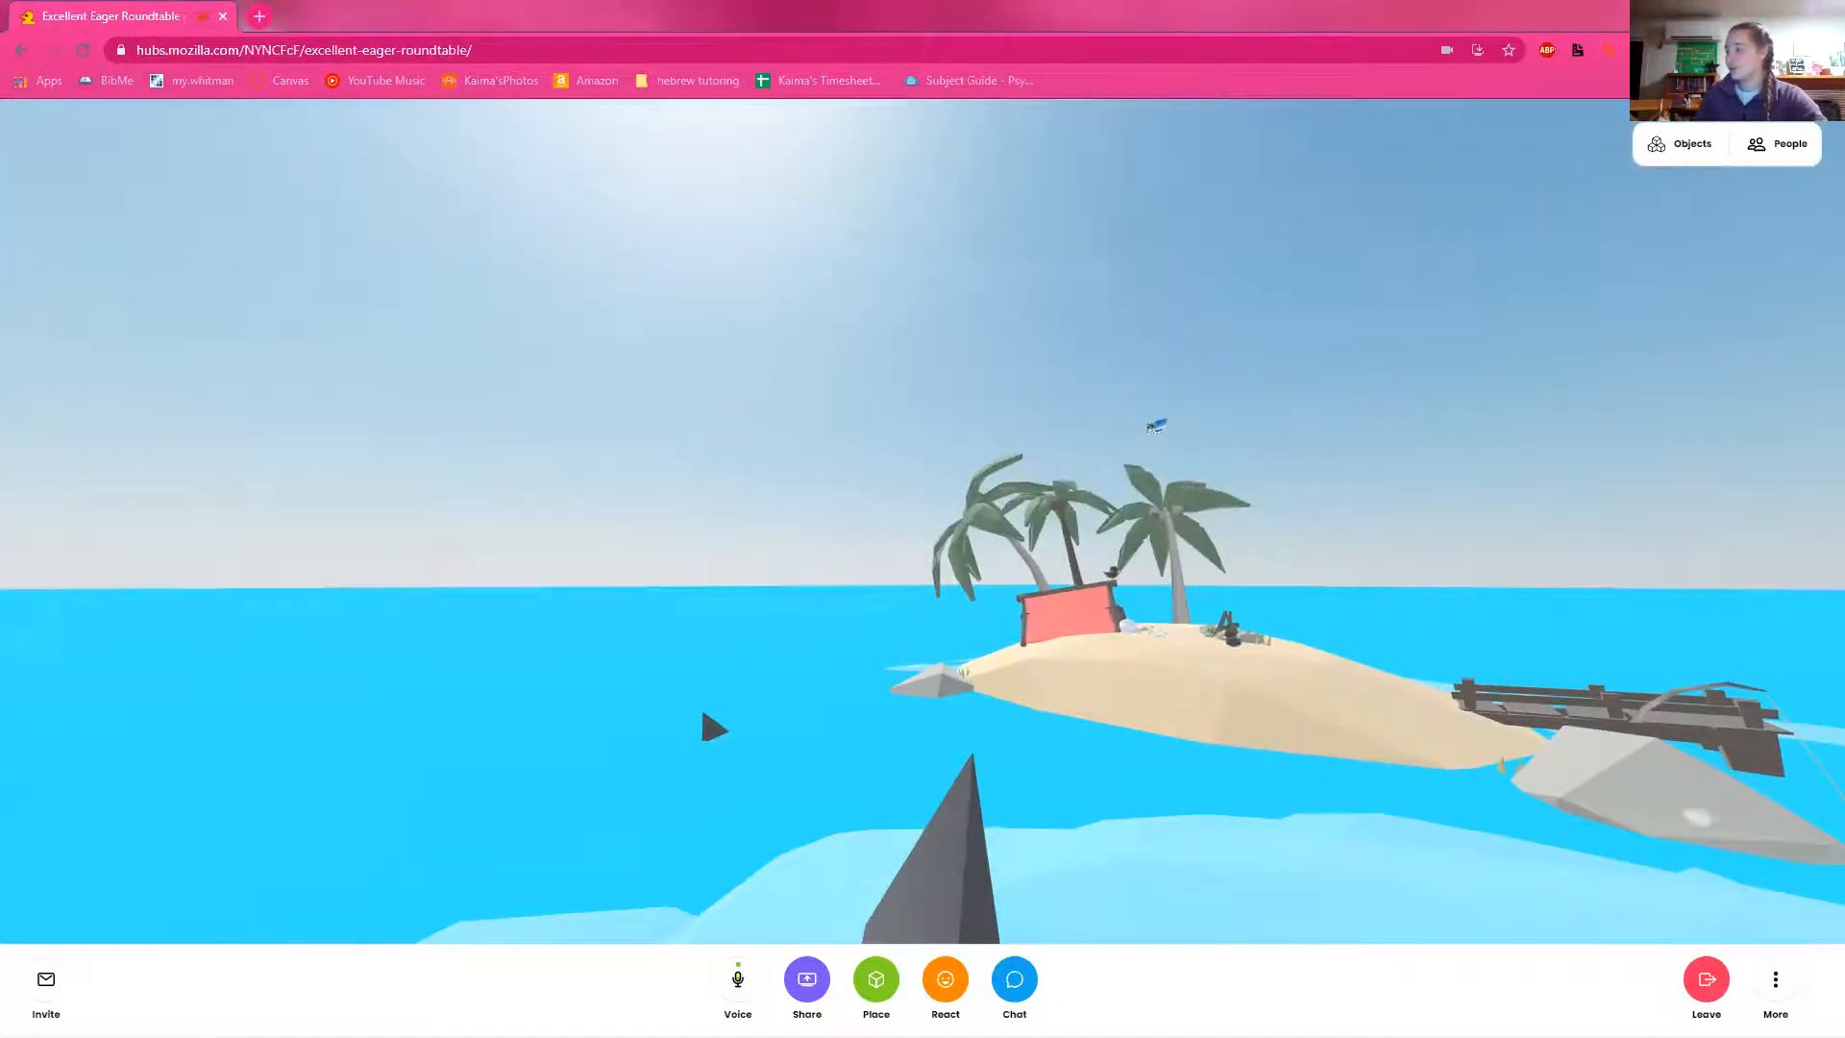
{"action": "left_click", "coordinate": [1706, 983]}
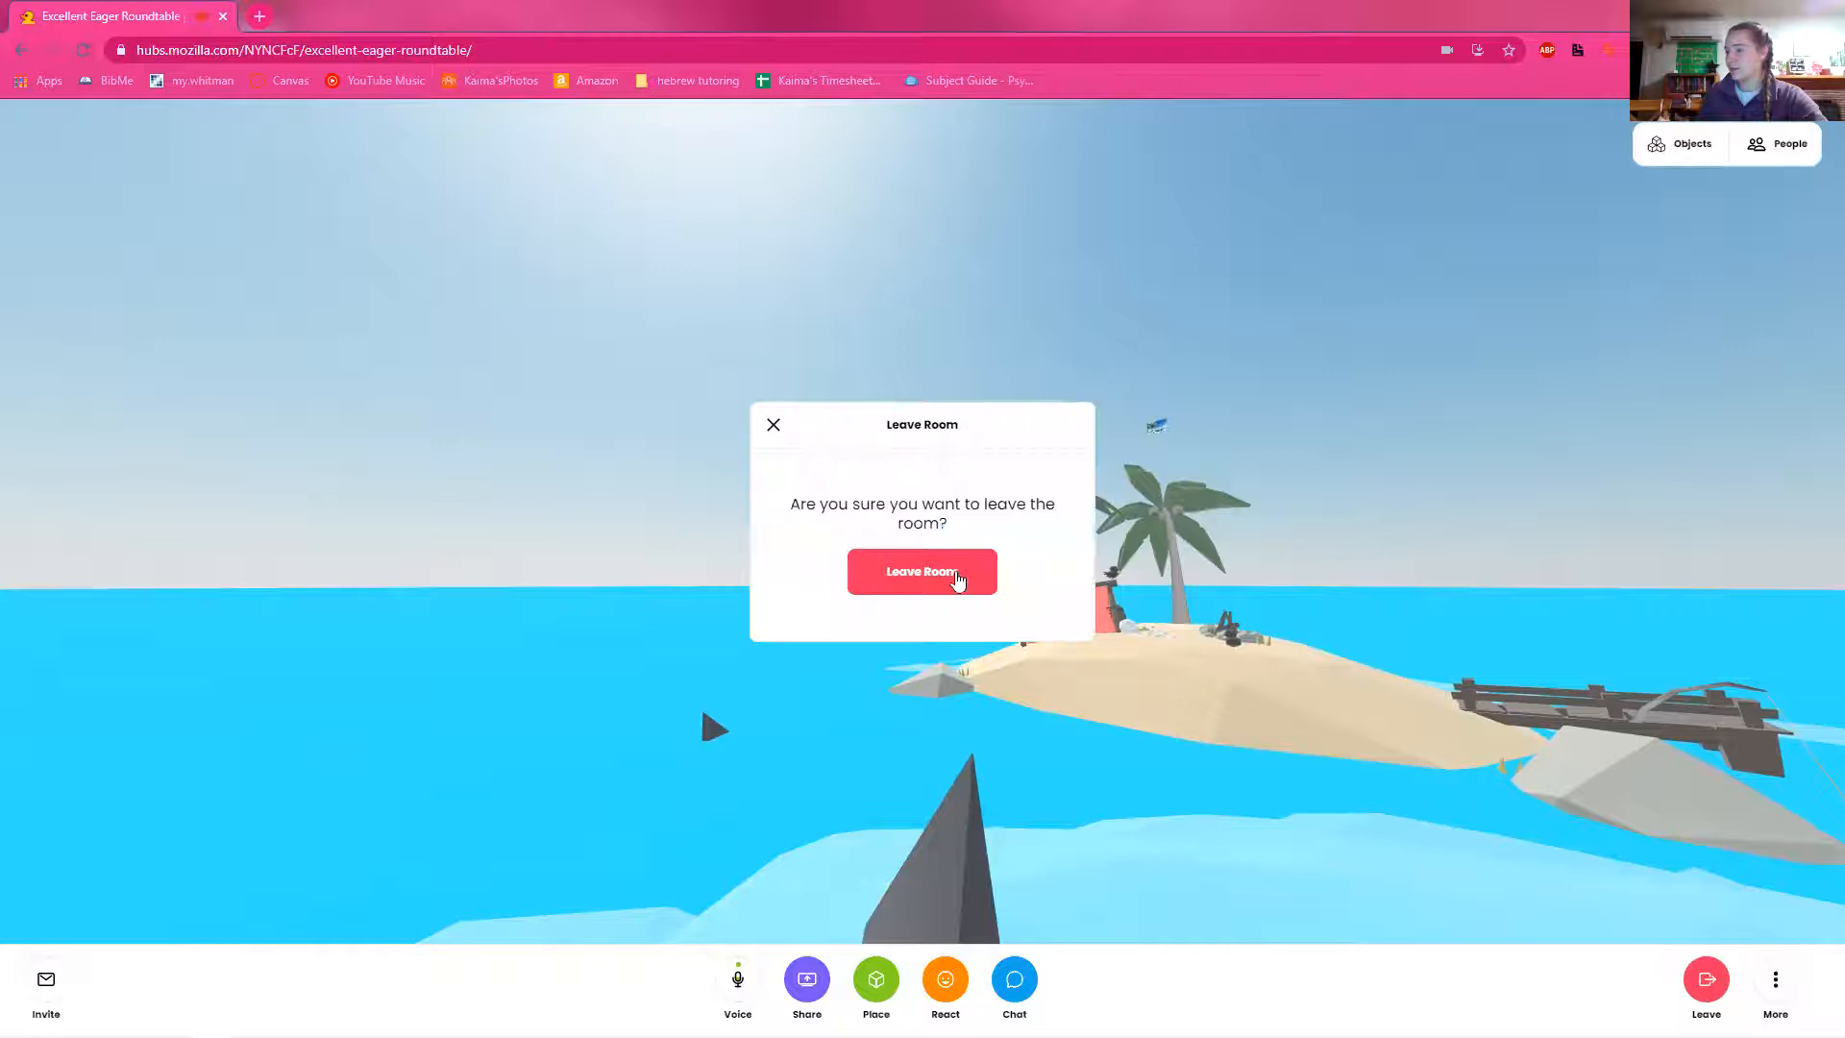
{"action": "left_click", "coordinate": [955, 575]}
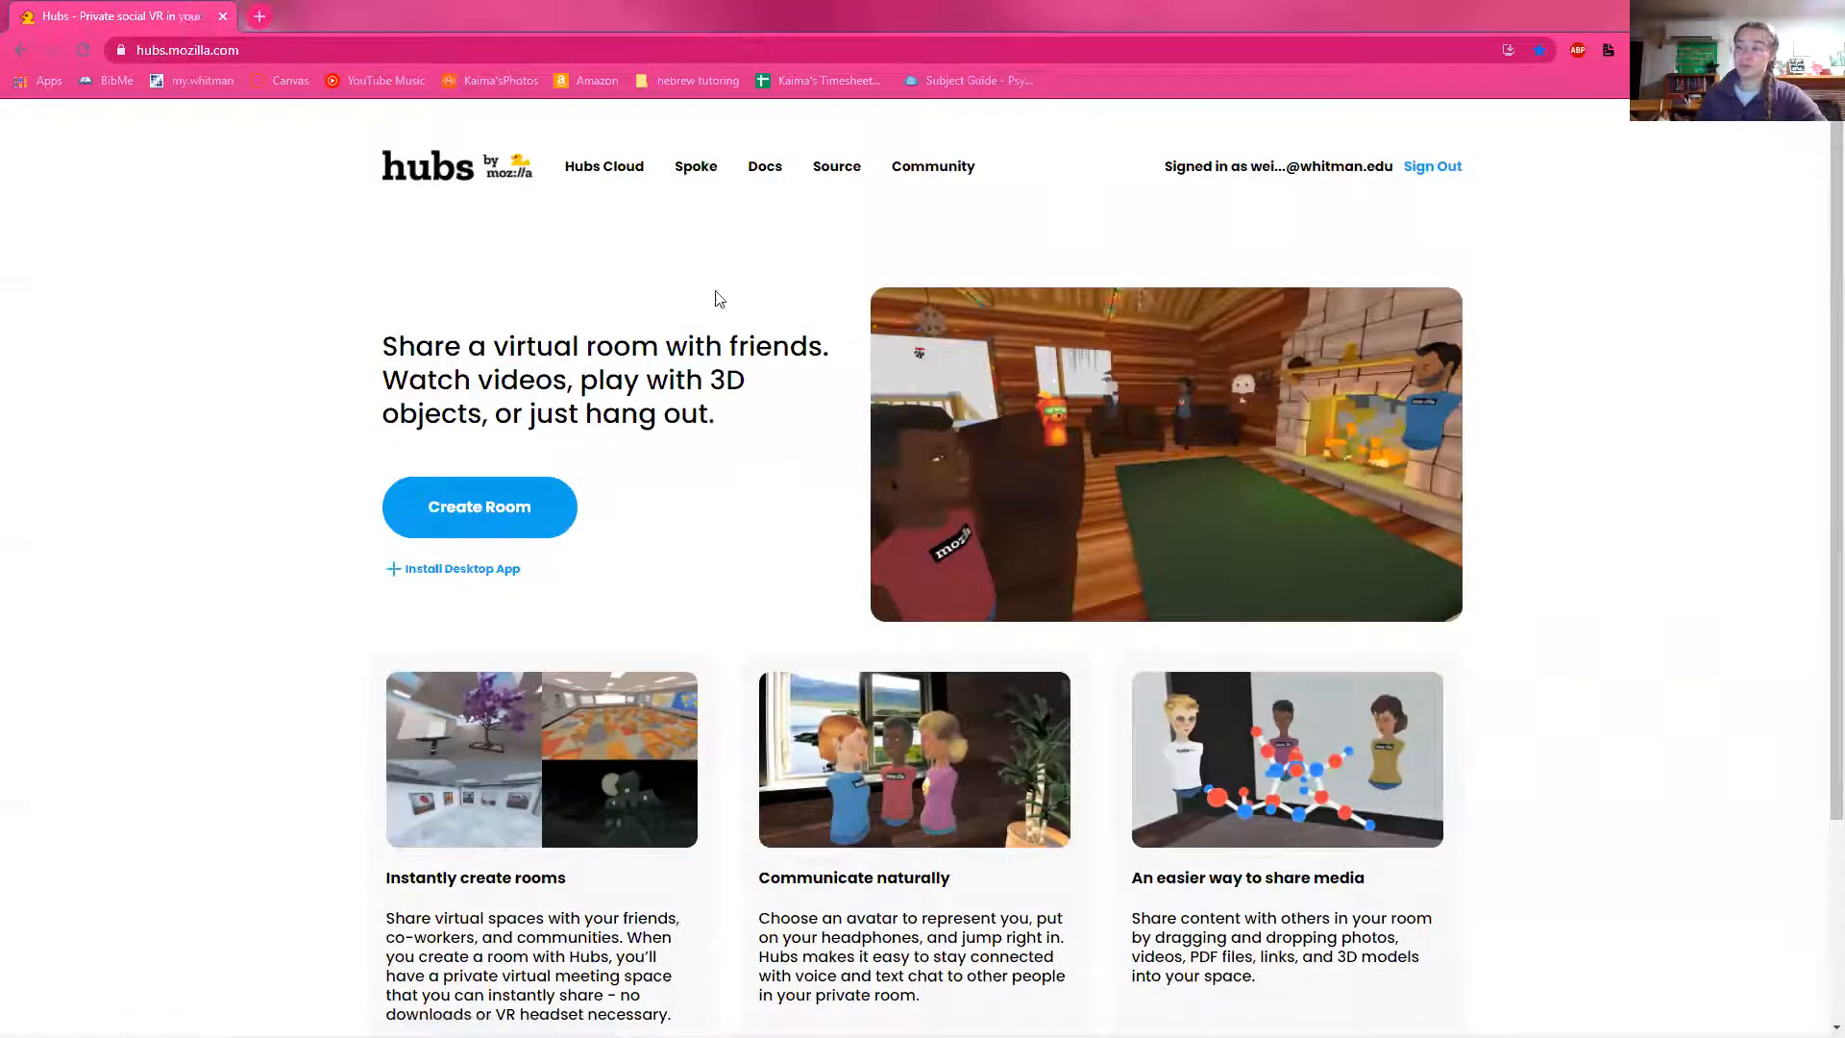
{"action": "left_click", "coordinate": [708, 180]}
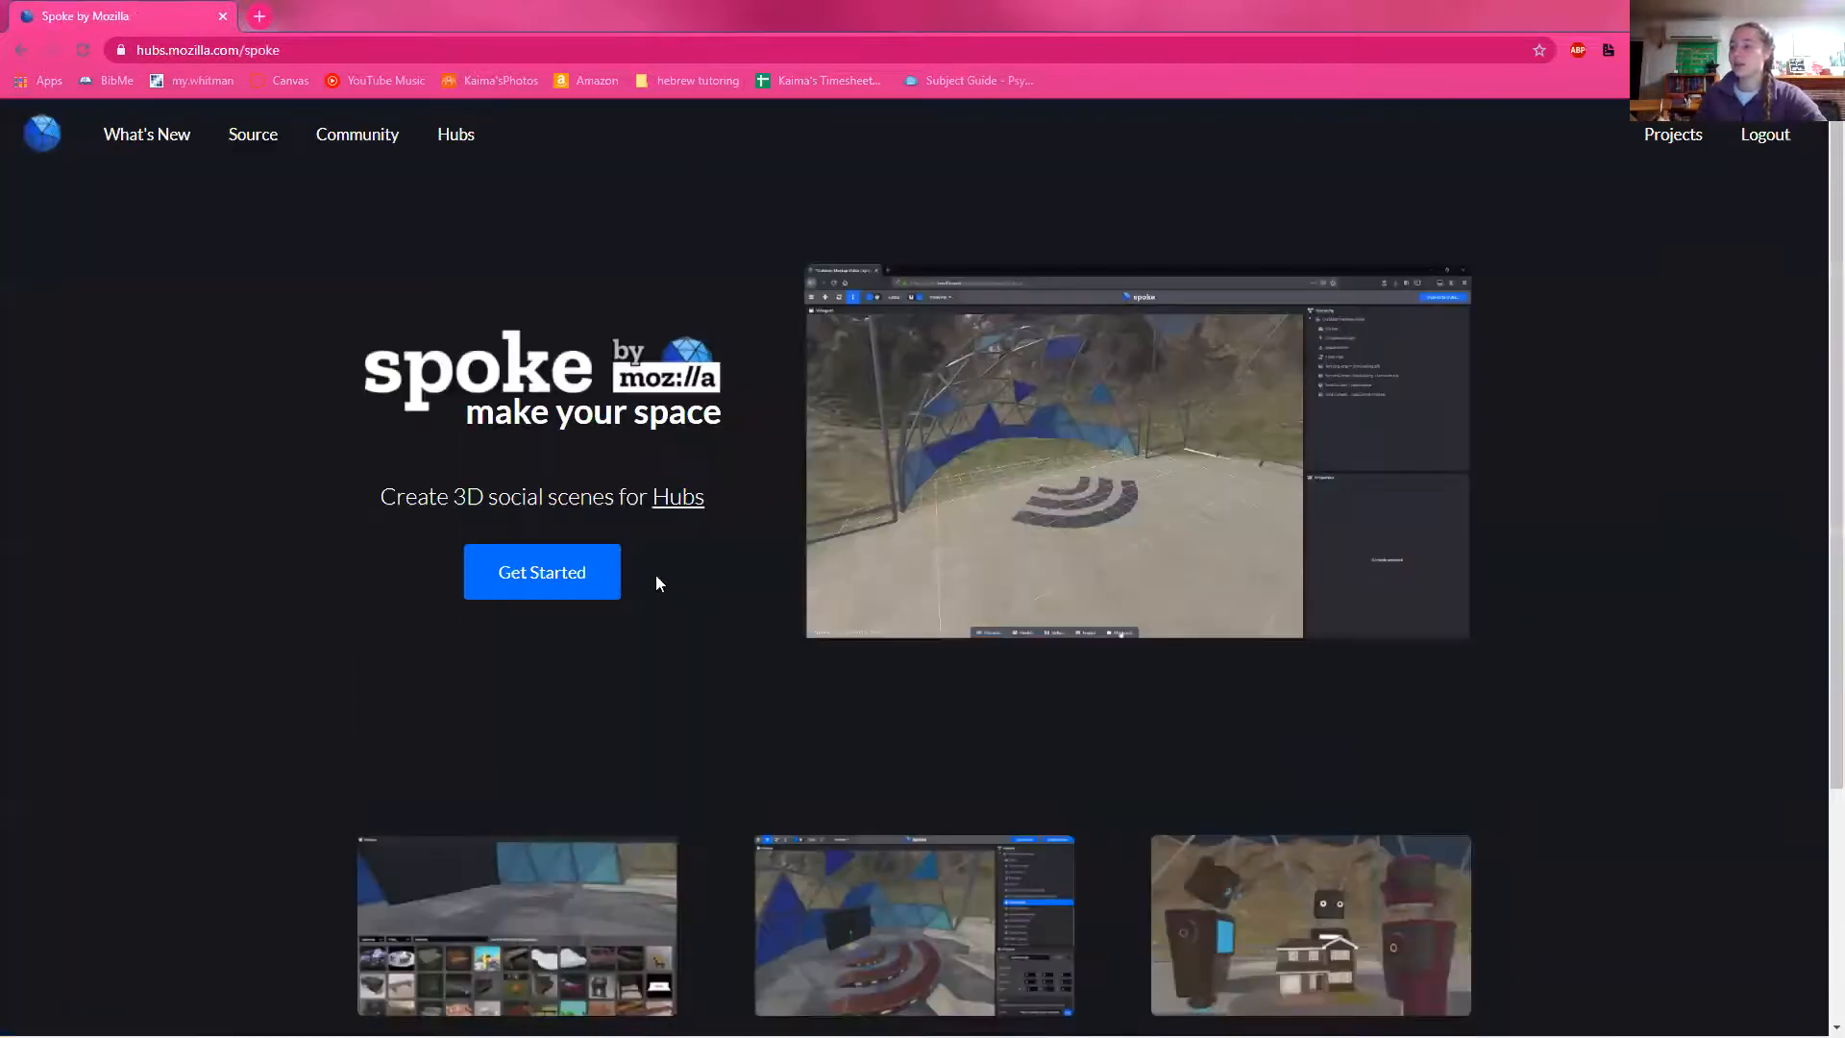
Step: Browse the featured scene templates and start a new project from the Crater scene
{"action": "left_click", "coordinate": [593, 574]}
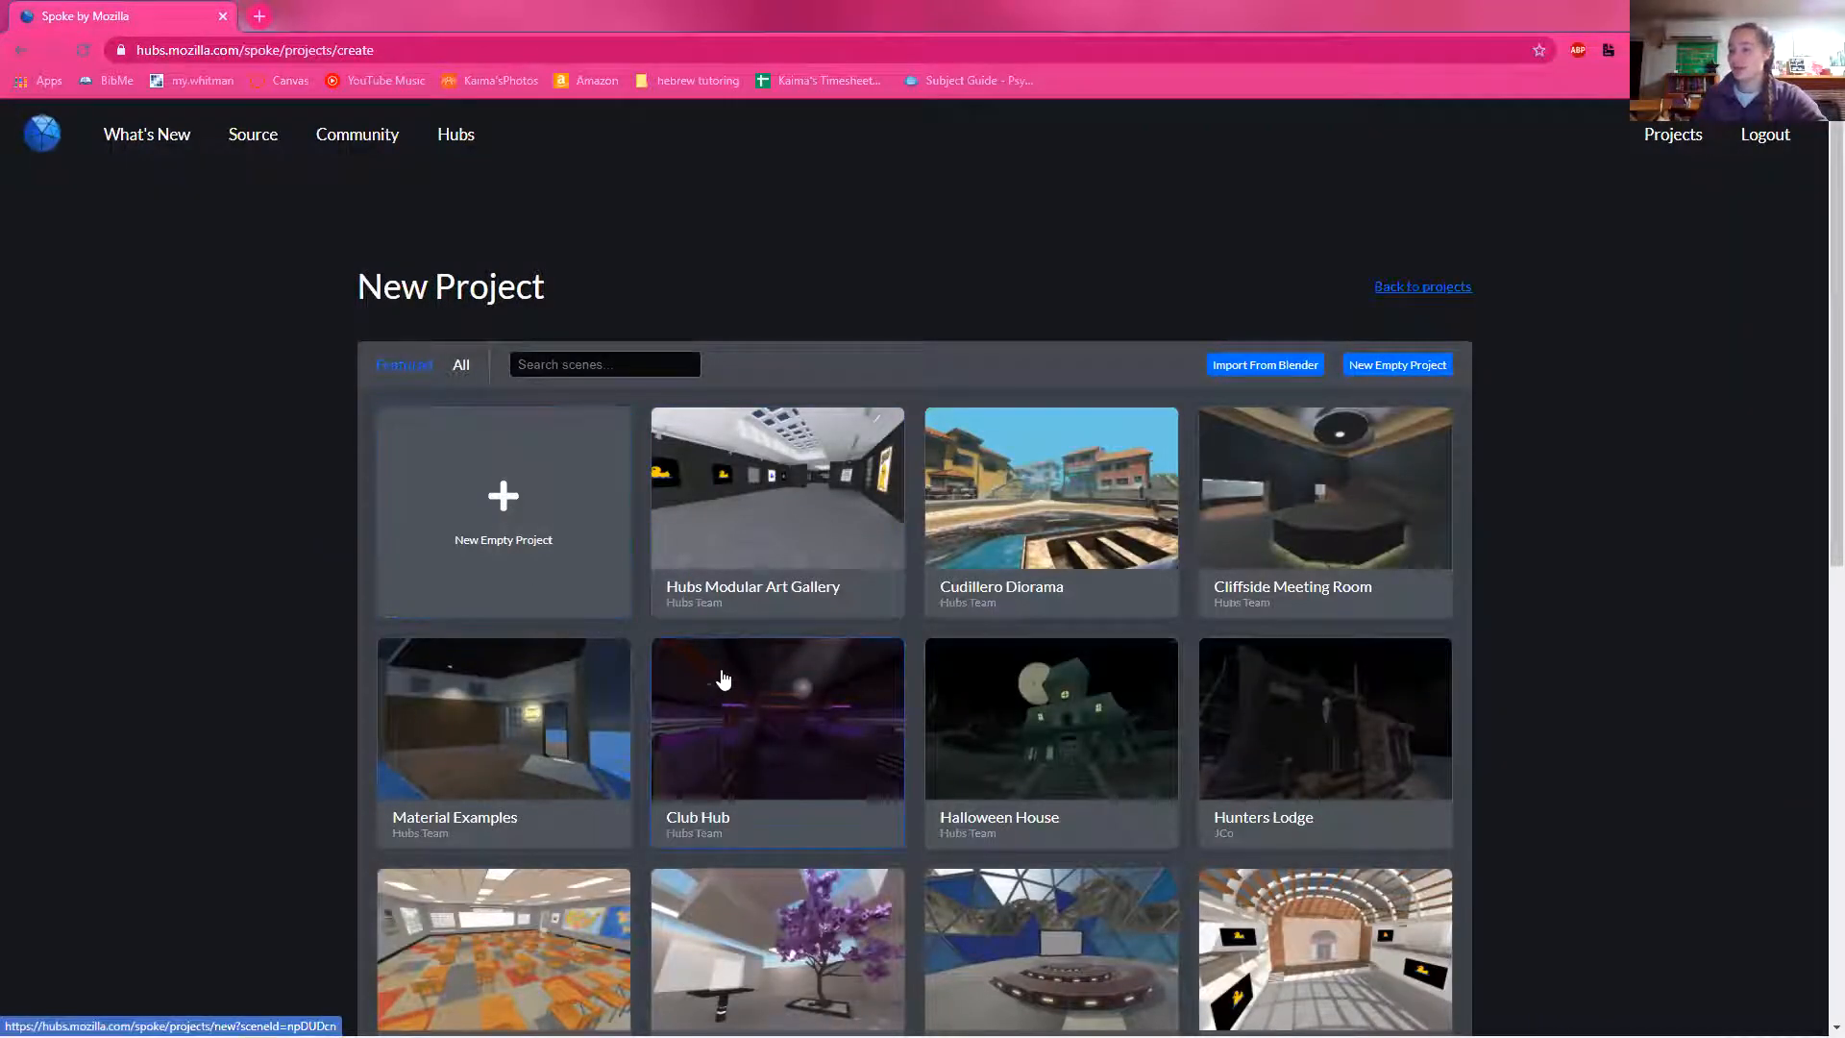
{"action": "scroll", "coordinate": [722, 679], "scroll_direction": "down", "scroll_amount": 5}
{"action": "scroll", "coordinate": [879, 713], "scroll_direction": "down", "scroll_amount": 3}
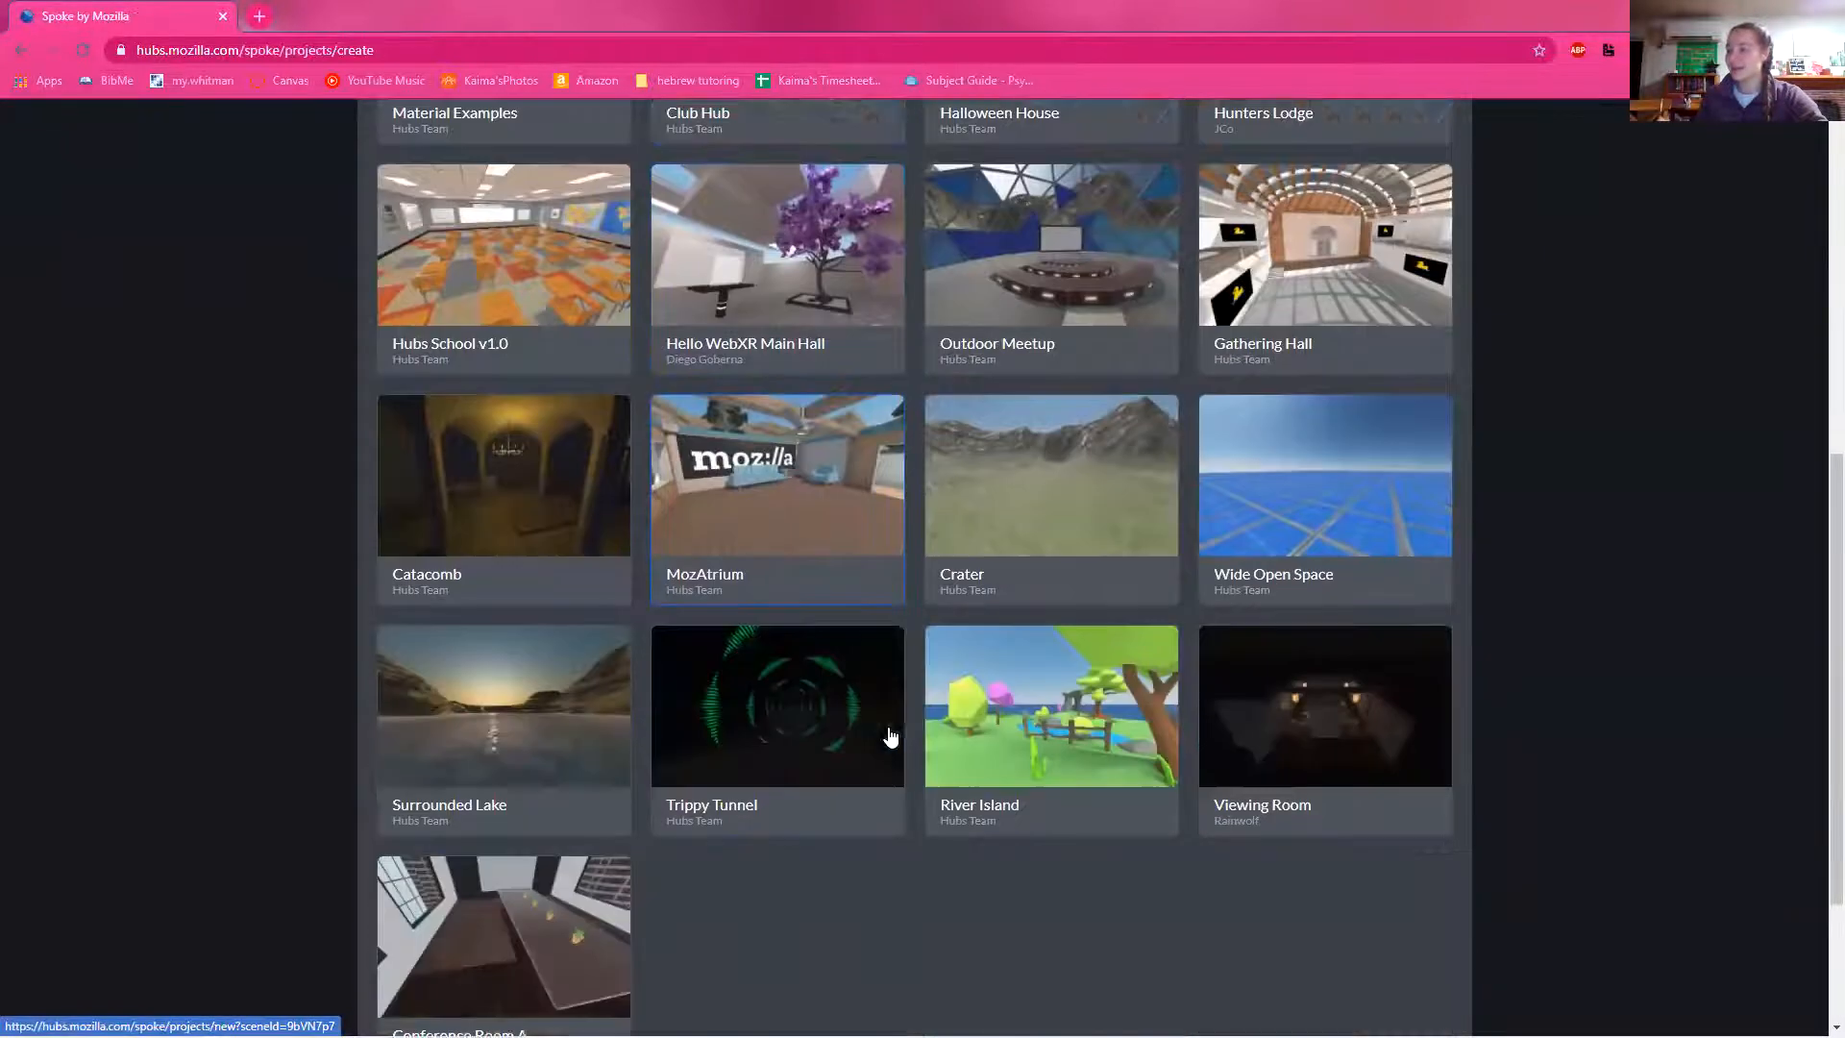
{"action": "scroll", "coordinate": [890, 736], "scroll_direction": "down", "scroll_amount": 1}
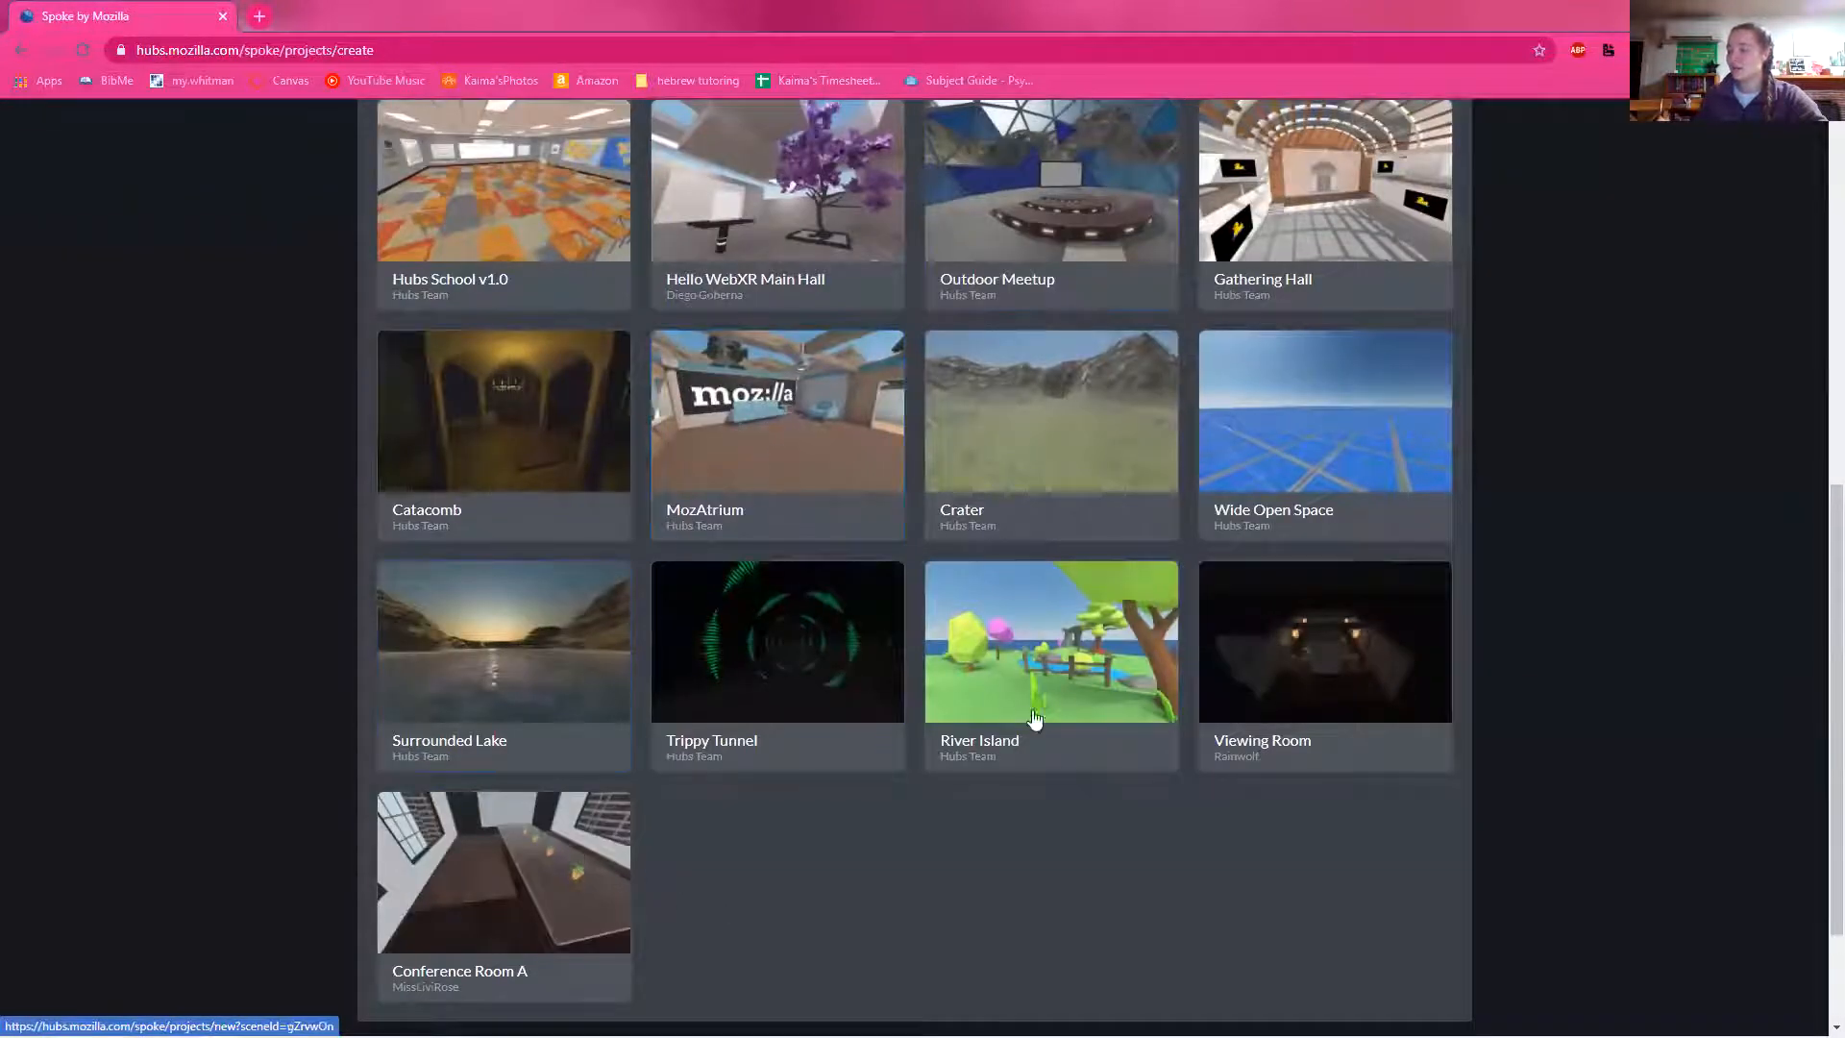
{"action": "scroll", "coordinate": [798, 639], "scroll_direction": "up", "scroll_amount": 4}
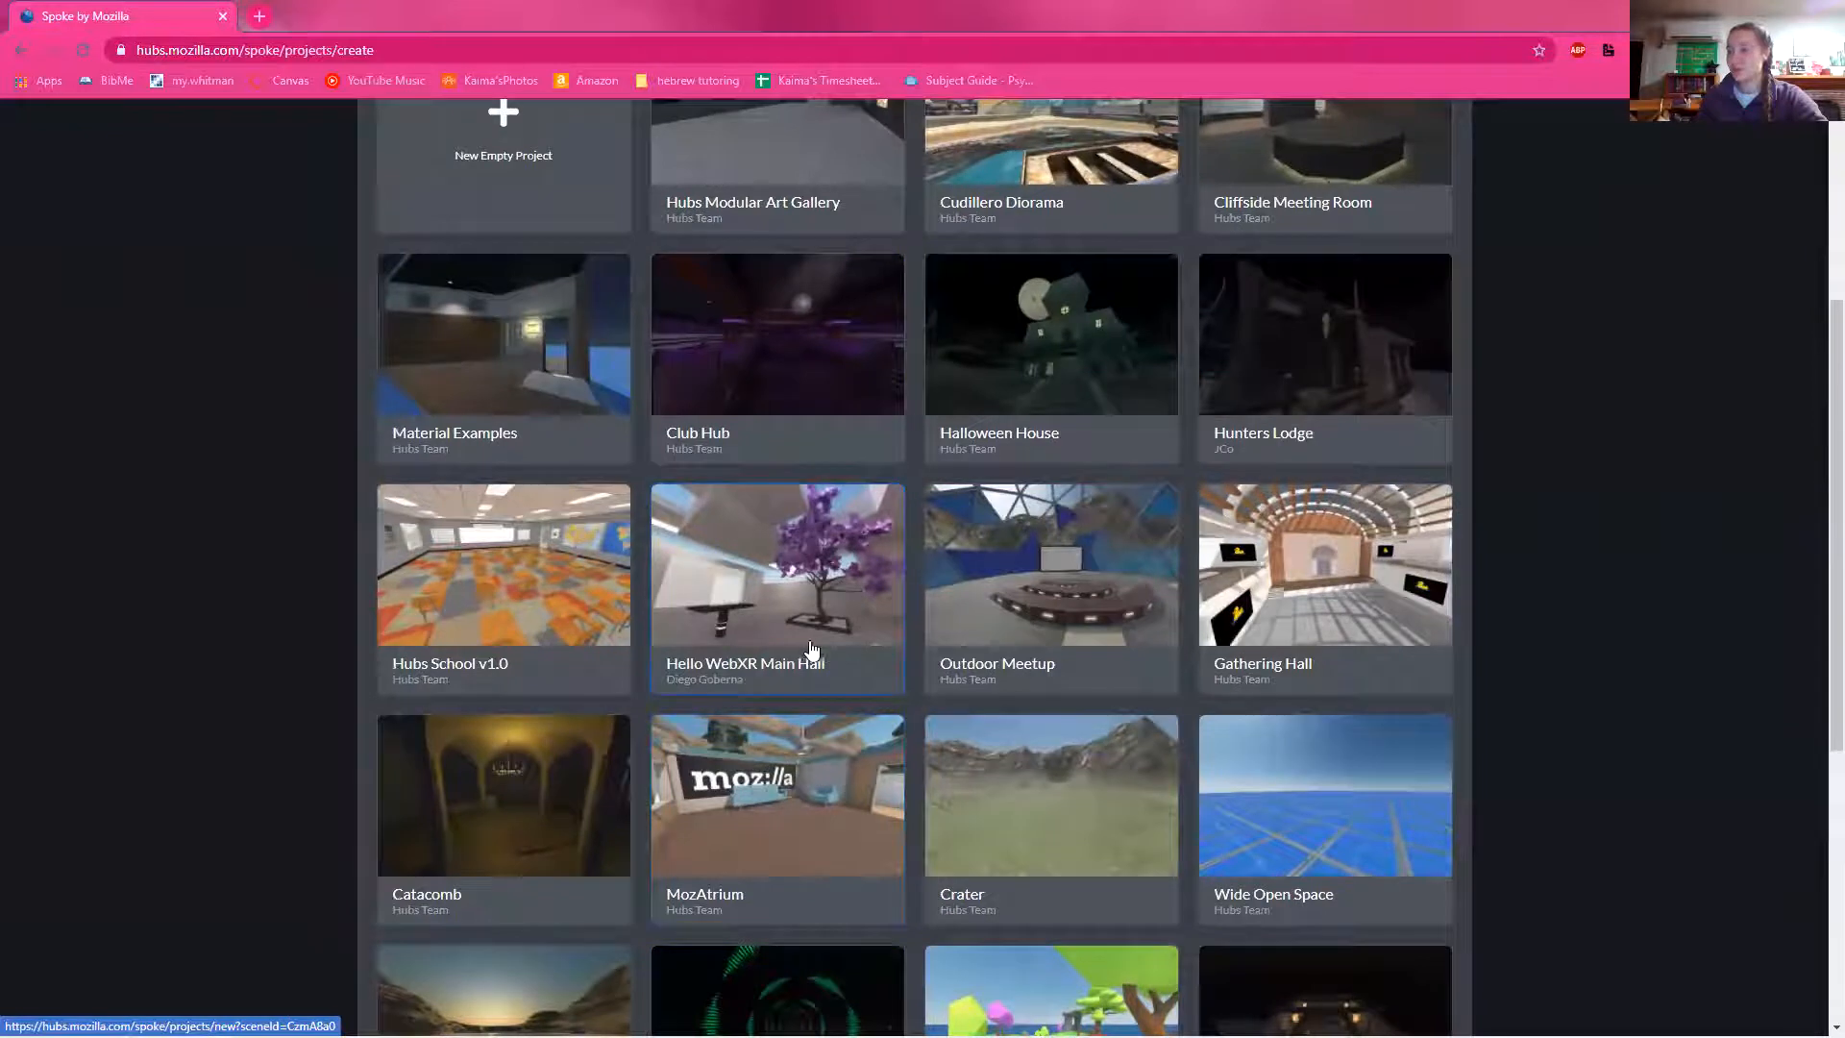
{"action": "scroll", "coordinate": [827, 616], "scroll_direction": "up", "scroll_amount": 1}
{"action": "scroll", "coordinate": [894, 625], "scroll_direction": "down", "scroll_amount": 2}
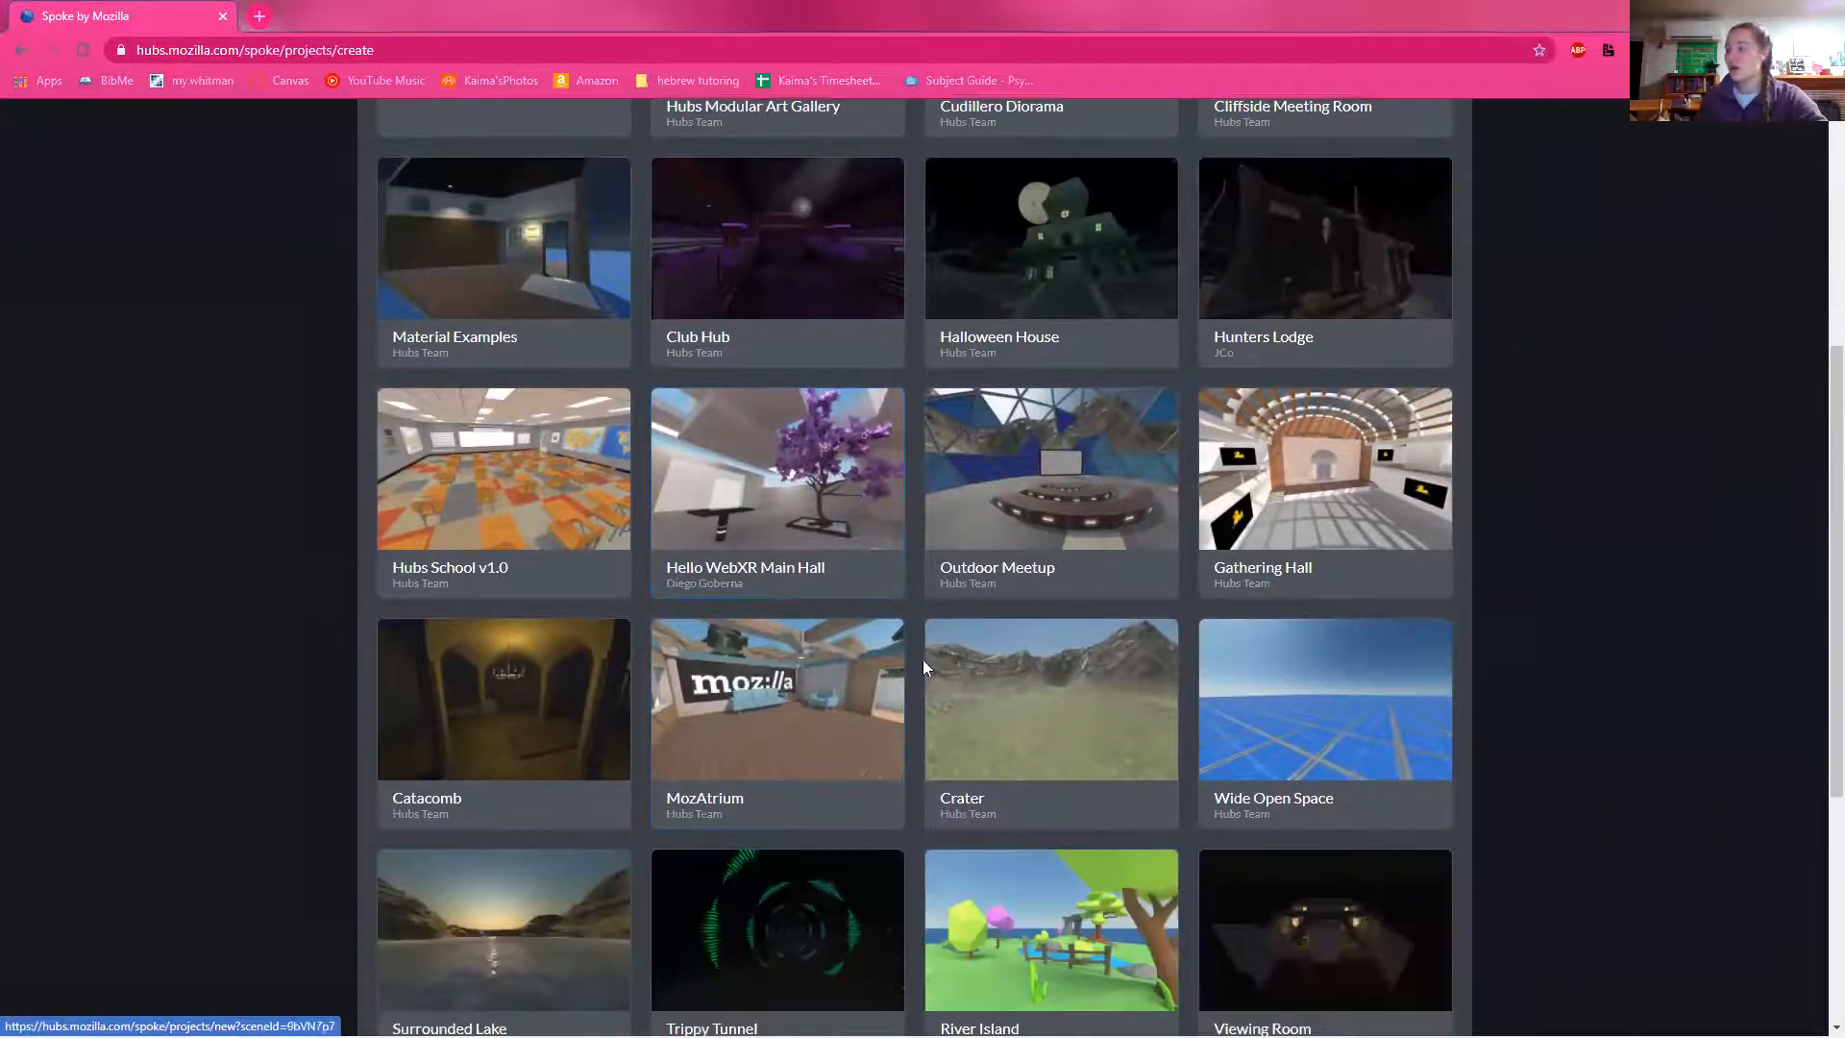
{"action": "scroll", "coordinate": [824, 589], "scroll_direction": "up", "scroll_amount": 5}
{"action": "left_click", "coordinate": [539, 412]}
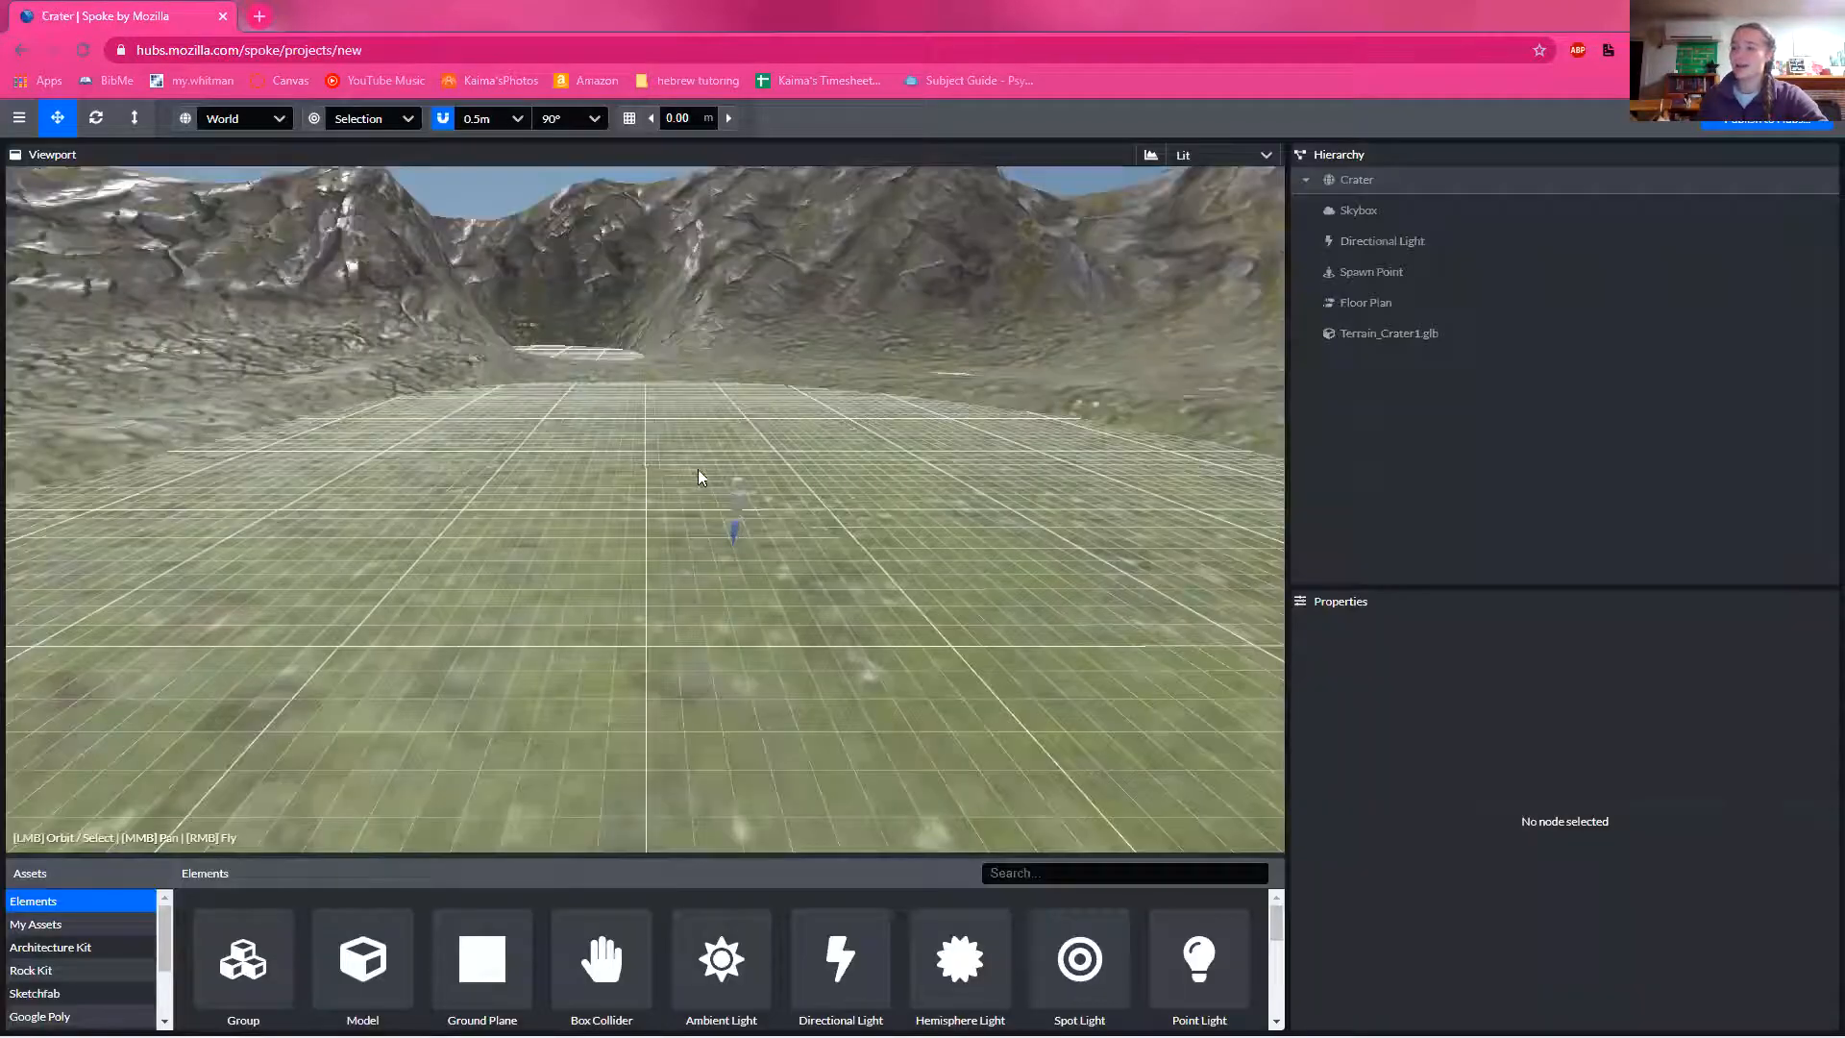
Step: Look over the crater terrain and enlarge the assets area to show more rows of elements
{"action": "left_click_drag", "start_coordinate": [692, 466], "coordinate": [1167, 513]}
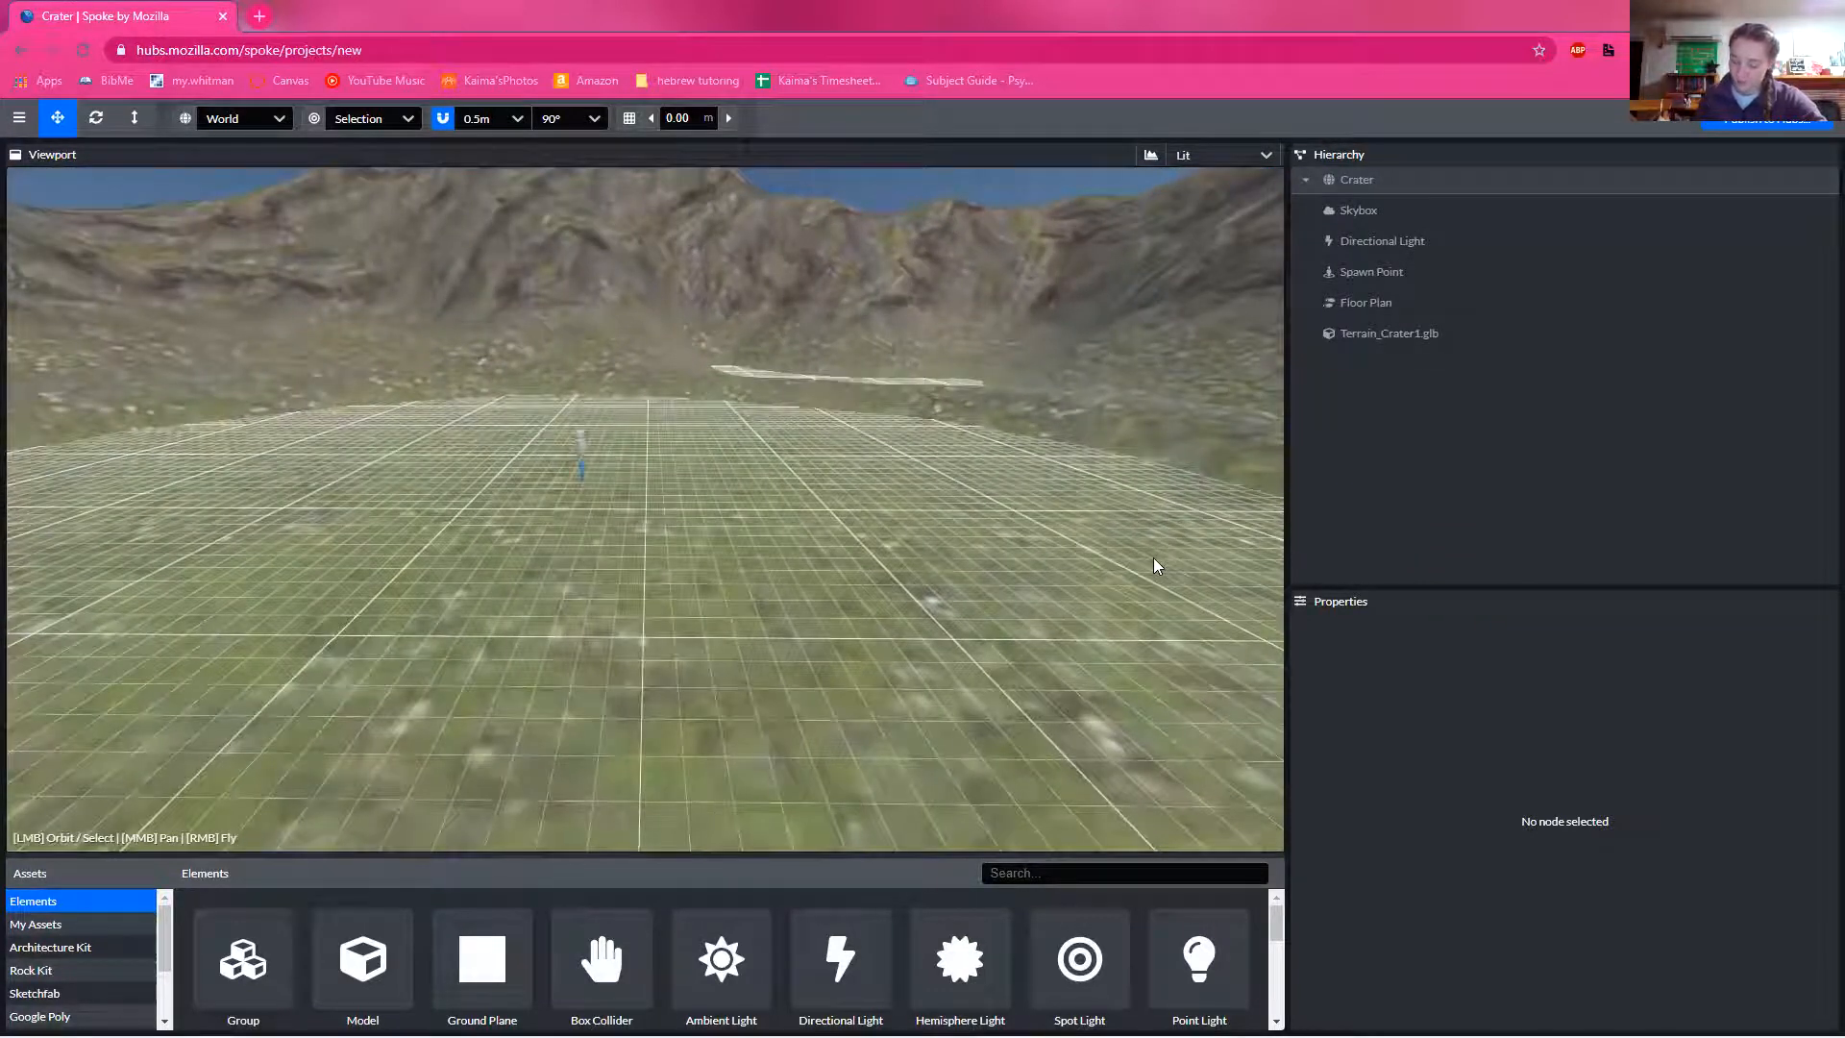
{"action": "mouse_move", "coordinate": [940, 541]}
{"action": "left_mouse_down"}
{"action": "mouse_move", "coordinate": [1009, 574]}
{"action": "mouse_move", "coordinate": [968, 613]}
{"action": "mouse_move", "coordinate": [949, 575]}
{"action": "left_mouse_up"}
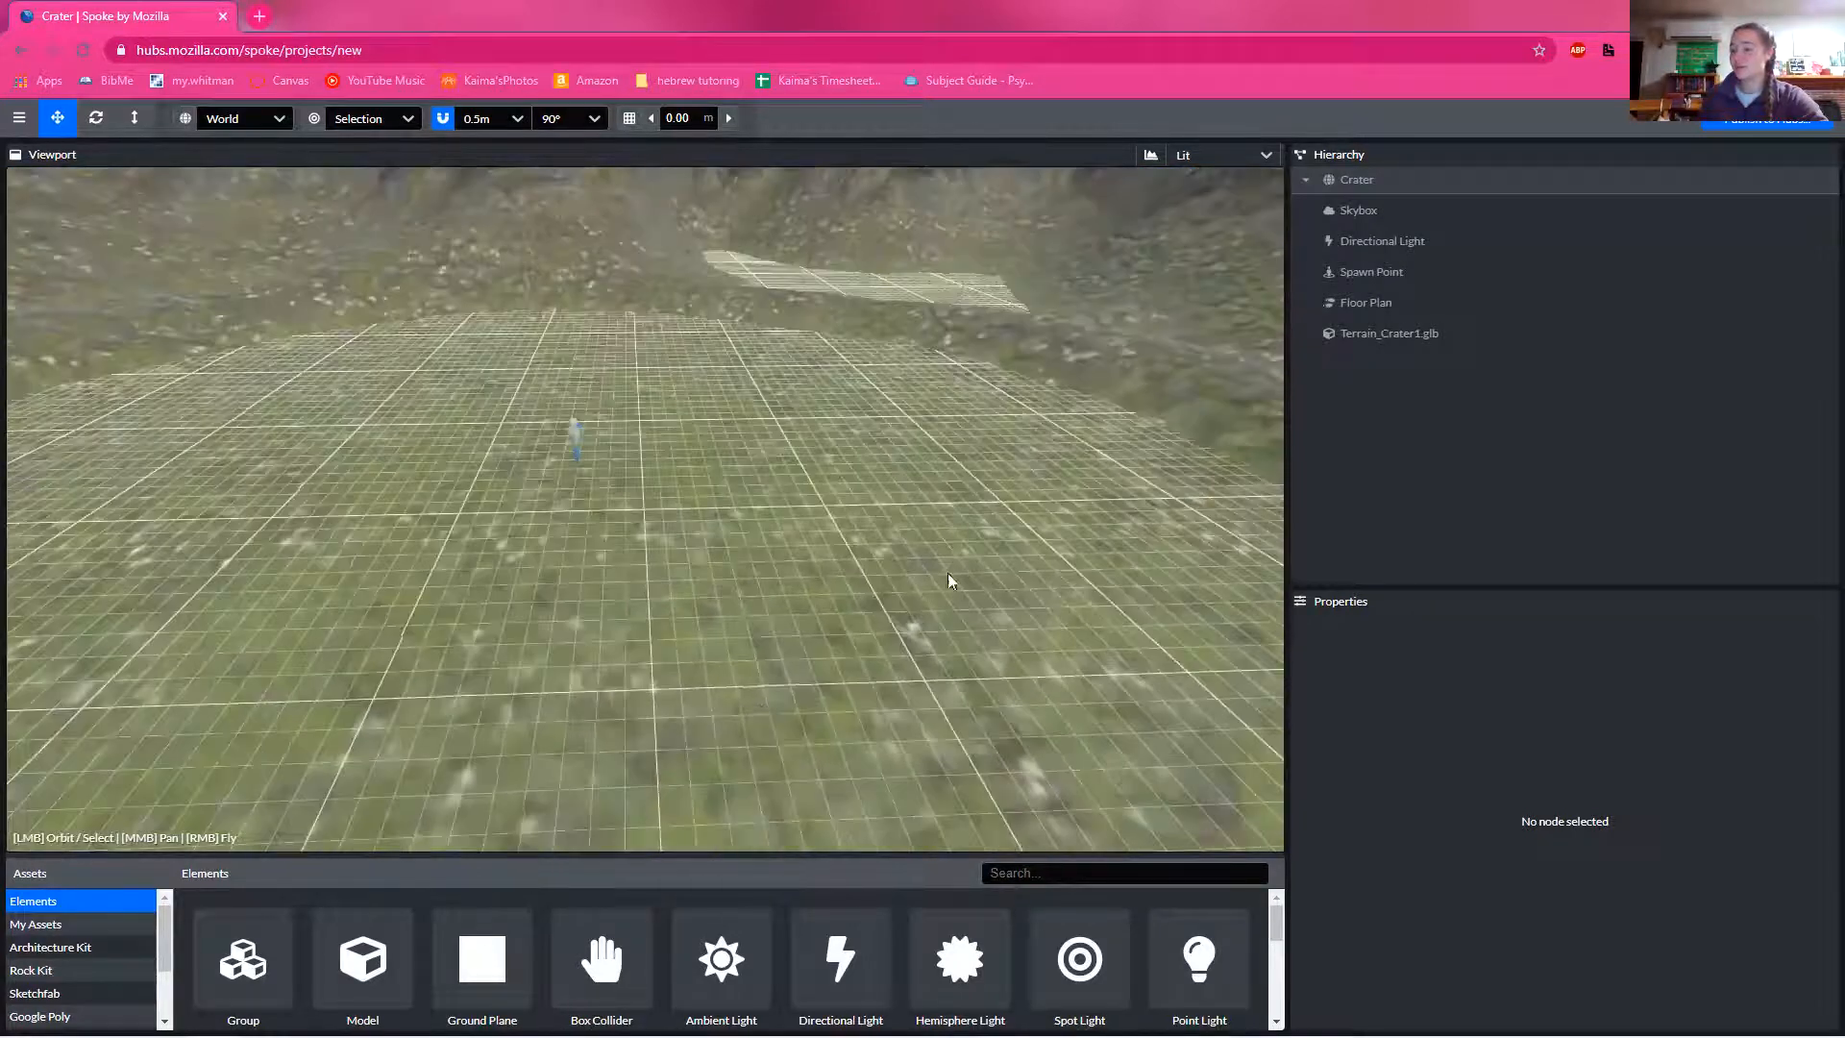
{"action": "left_click", "coordinate": [625, 850]}
{"action": "left_click_drag", "start_coordinate": [624, 854], "coordinate": [620, 646]}
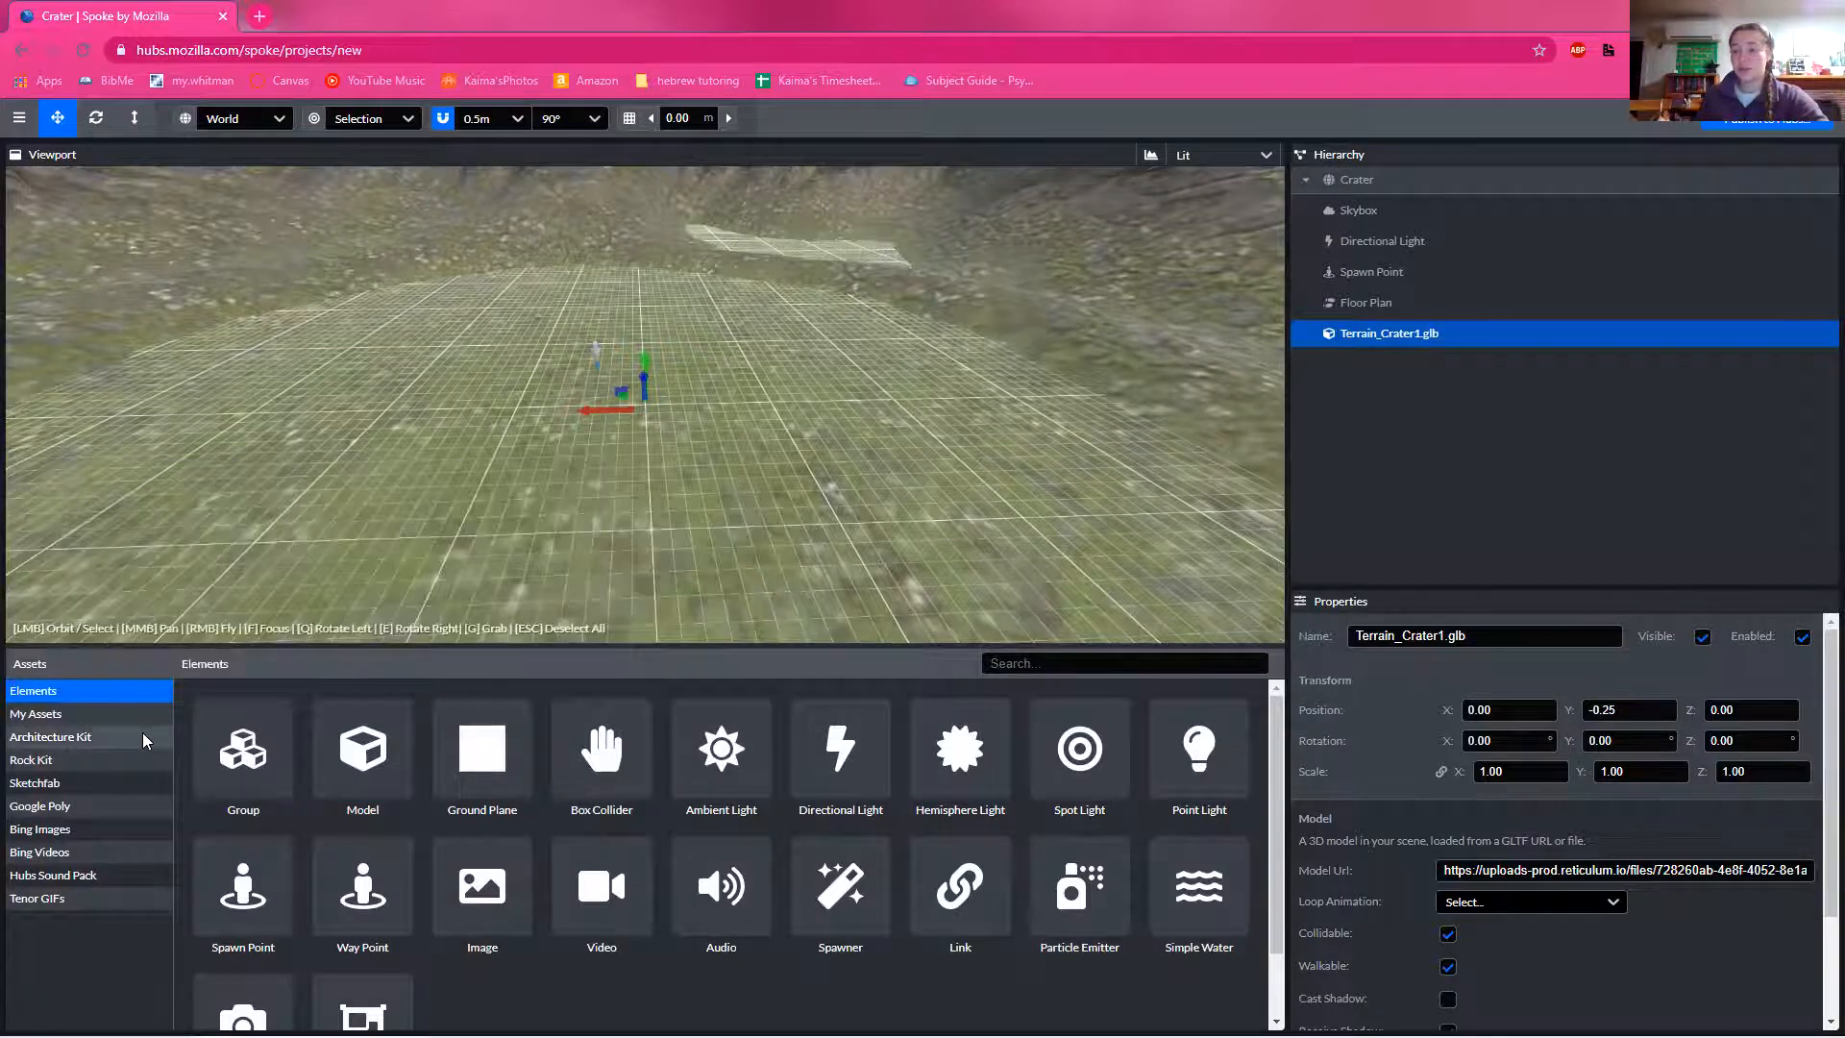
Step: Place two Floor_Block_4x3_Curve_Out_Base pieces from the Architecture Kit's floor set on the crater ground
{"action": "left_click", "coordinate": [110, 735]}
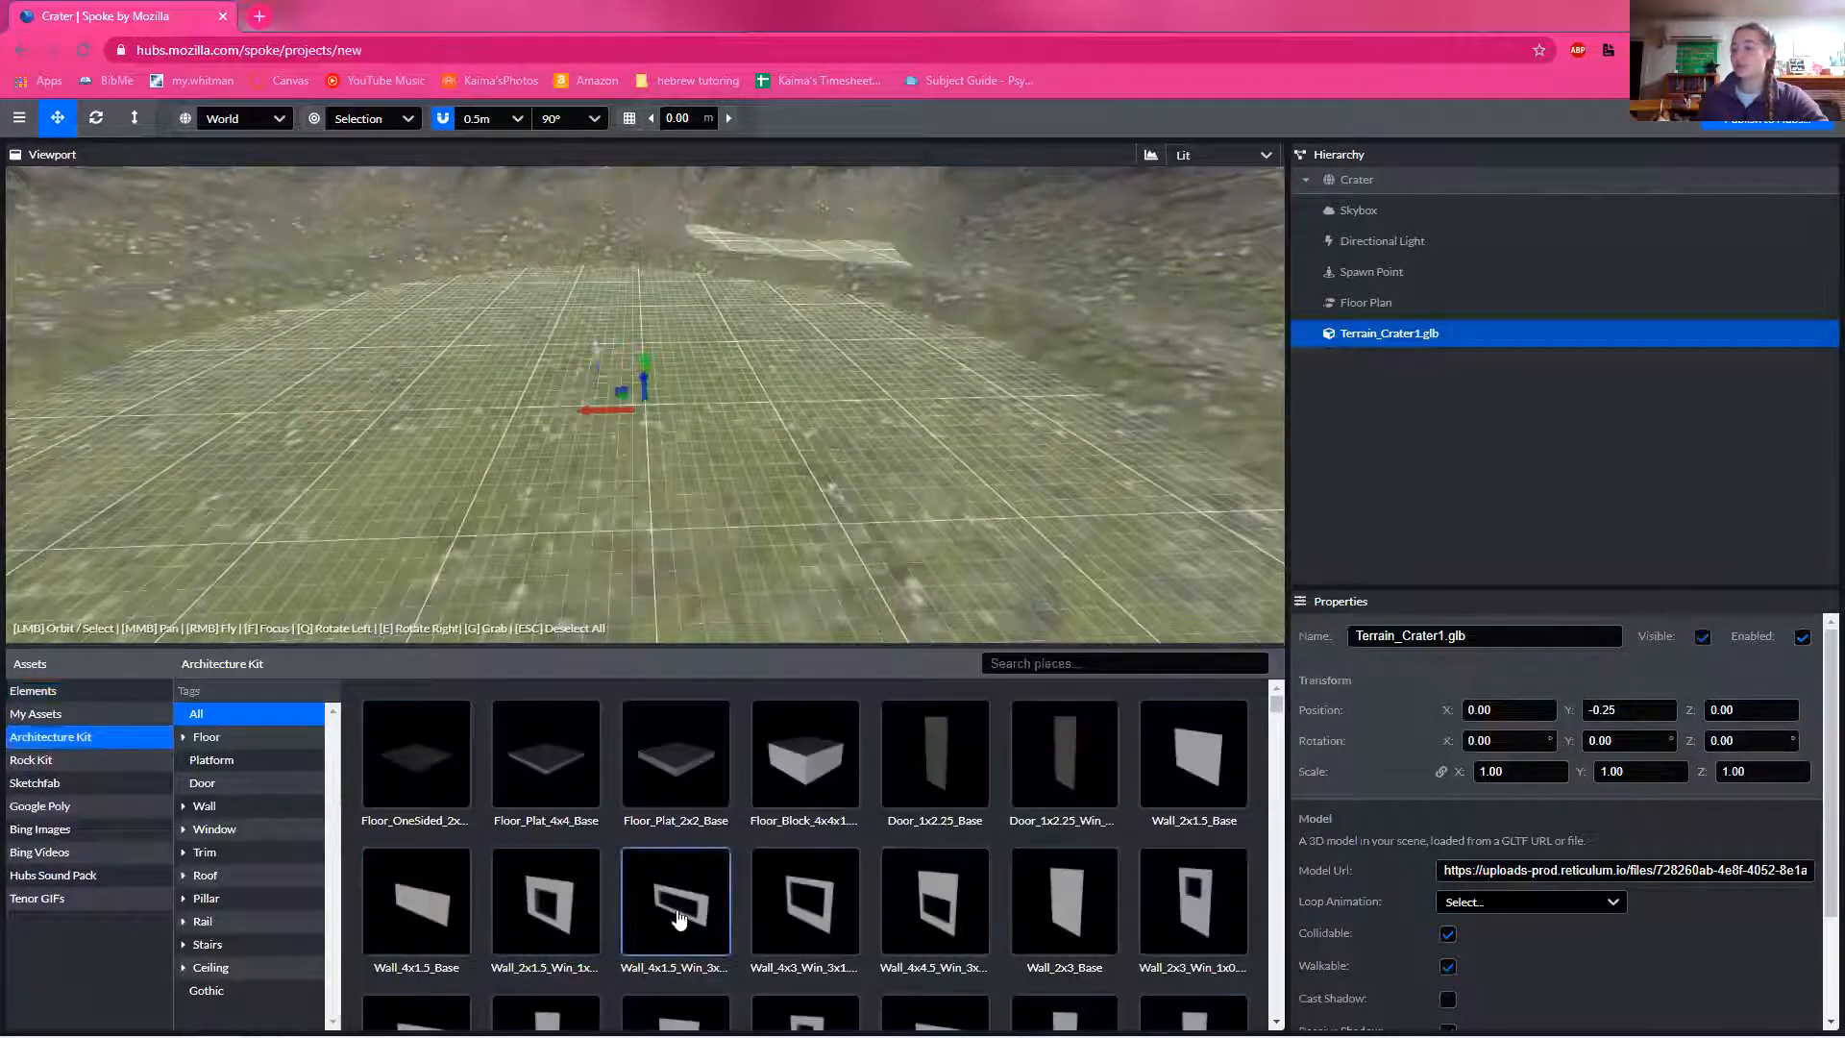
{"action": "left_click", "coordinate": [292, 737]}
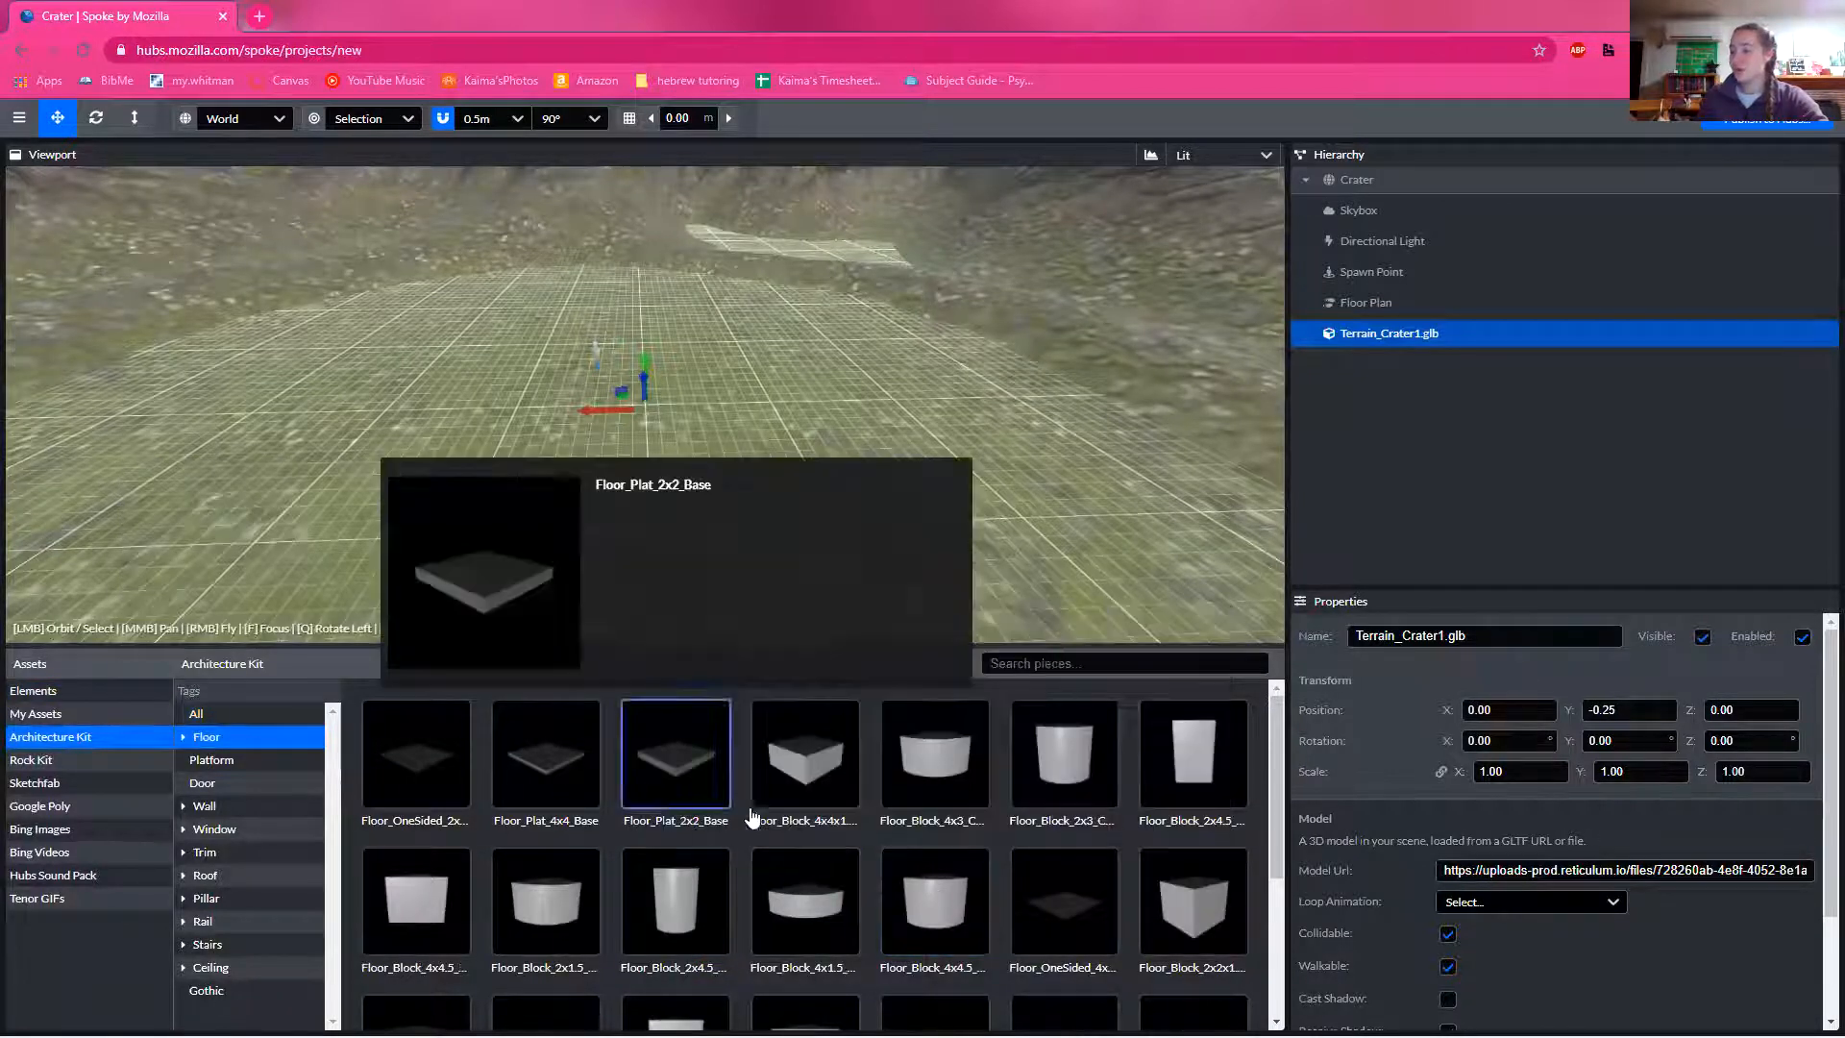
{"action": "left_click", "coordinate": [956, 797]}
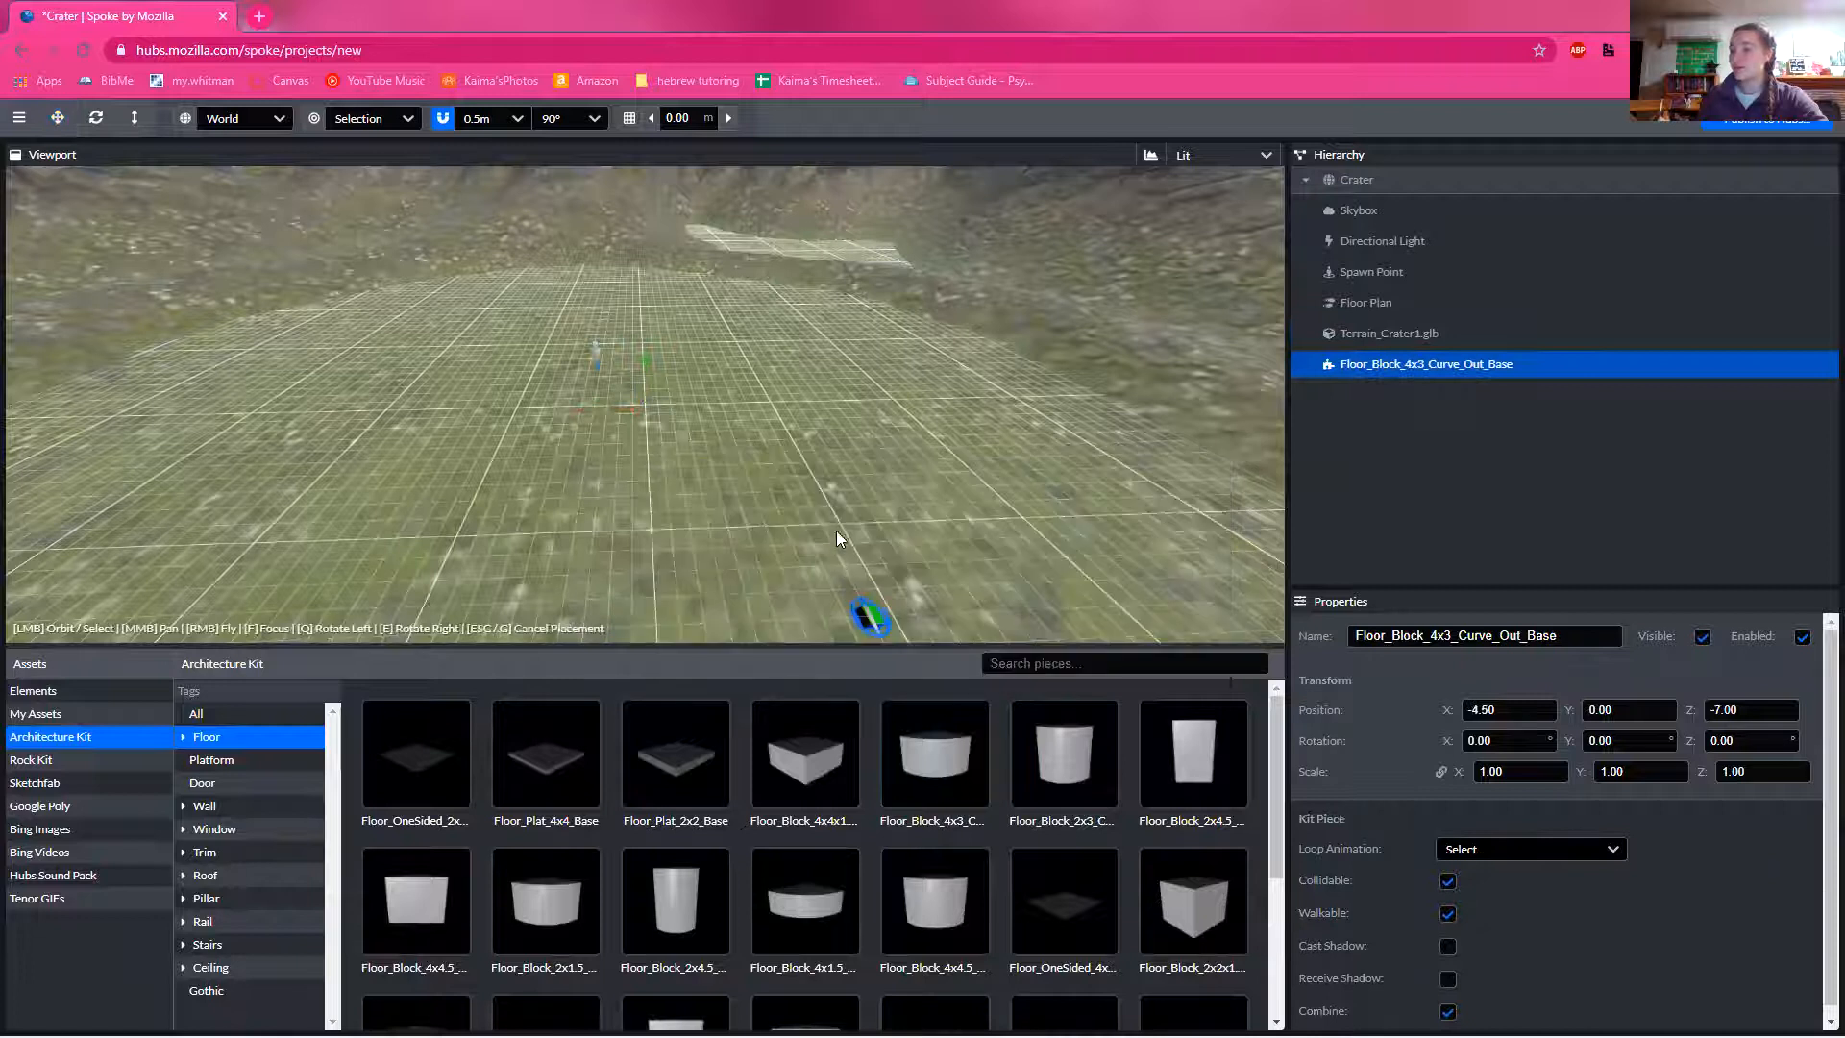
{"action": "left_click", "coordinate": [723, 532]}
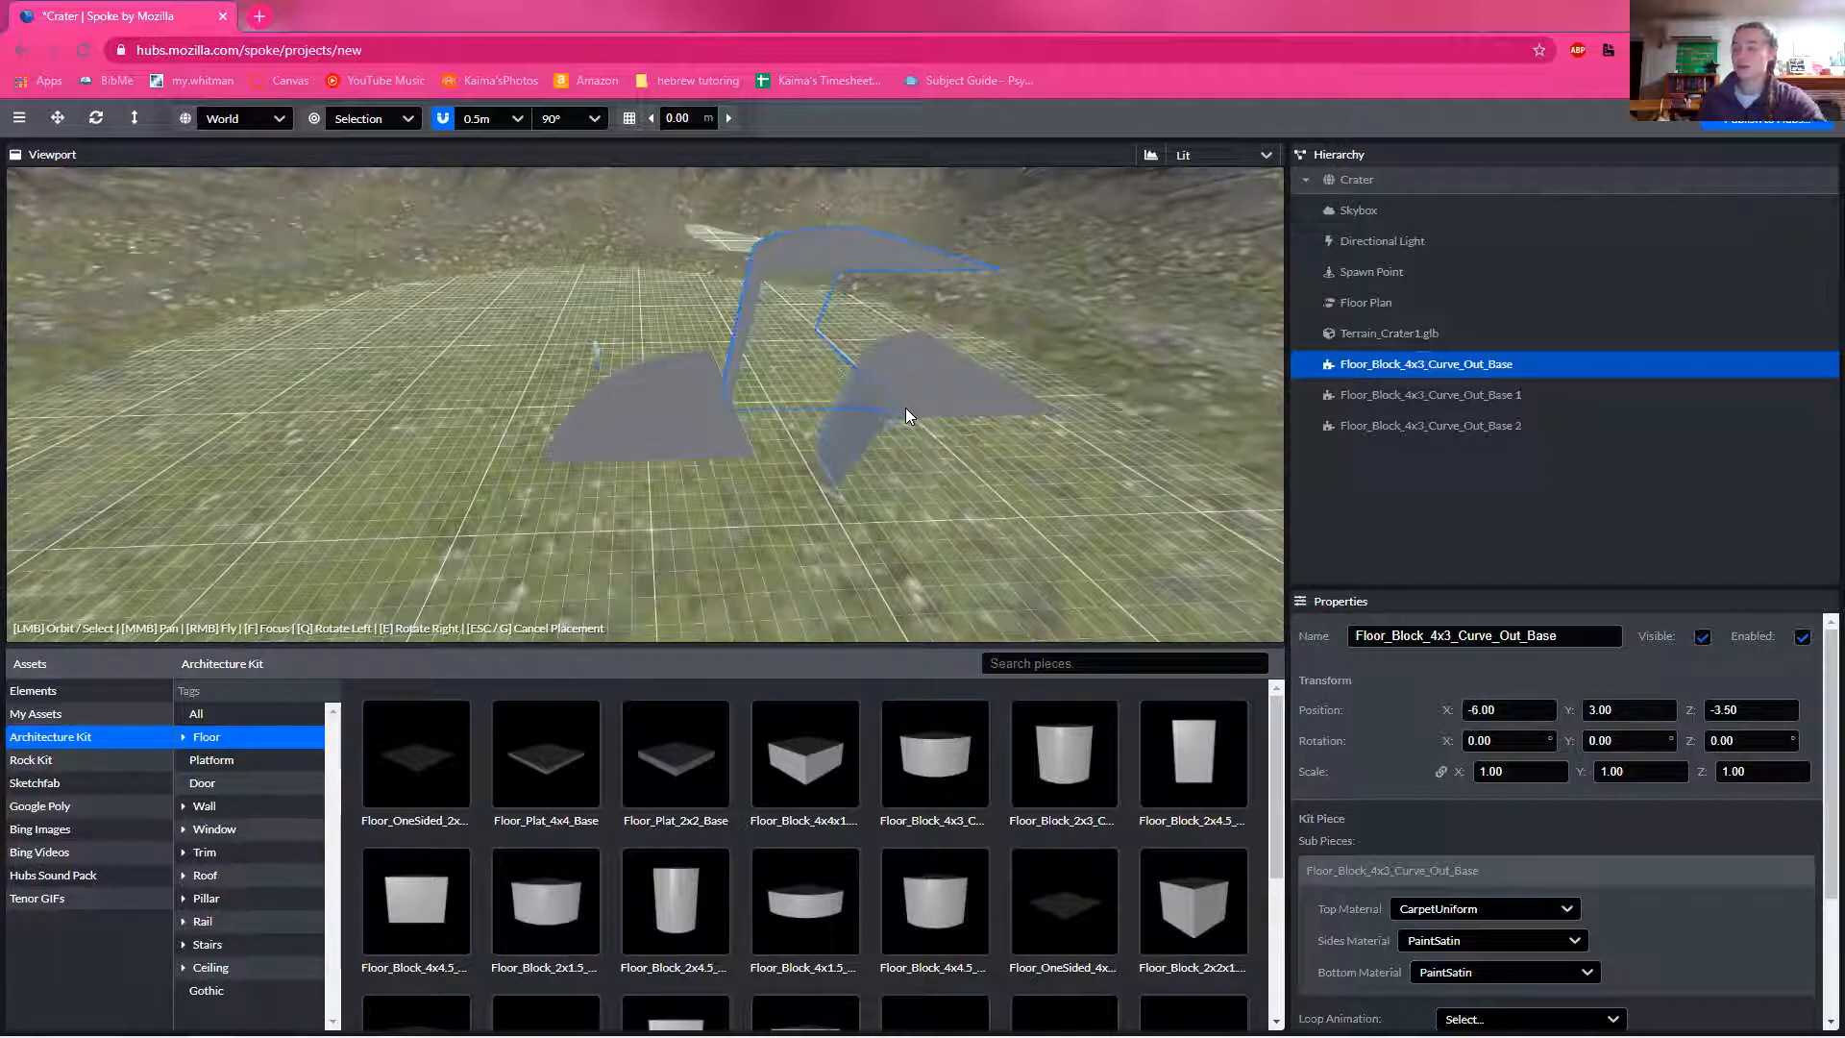
{"action": "key", "text": "Escape"}
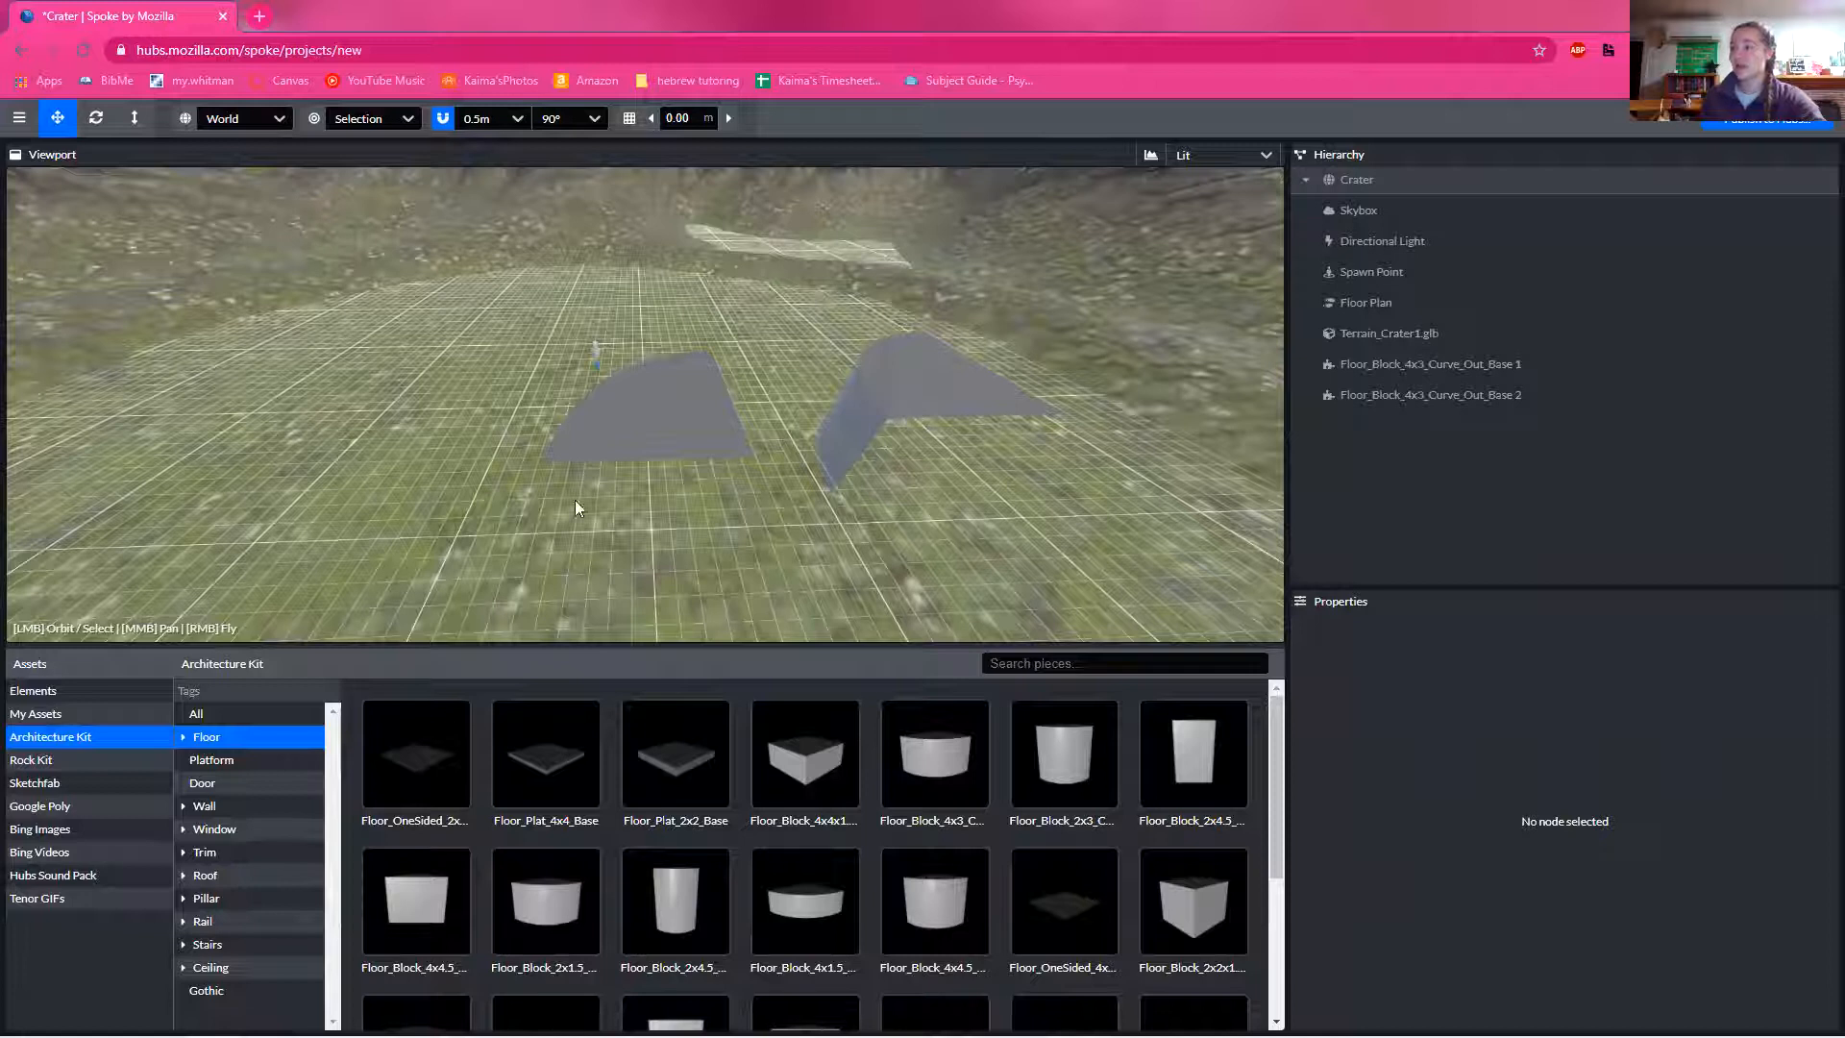
Step: Fly through the crater down to ground level to view the curved floor blocks from the side
{"action": "left_click_drag", "start_coordinate": [401, 430], "coordinate": [2, 438]}
{"action": "right_click_drag", "start_coordinate": [245, 356], "coordinate": [245, 355]}
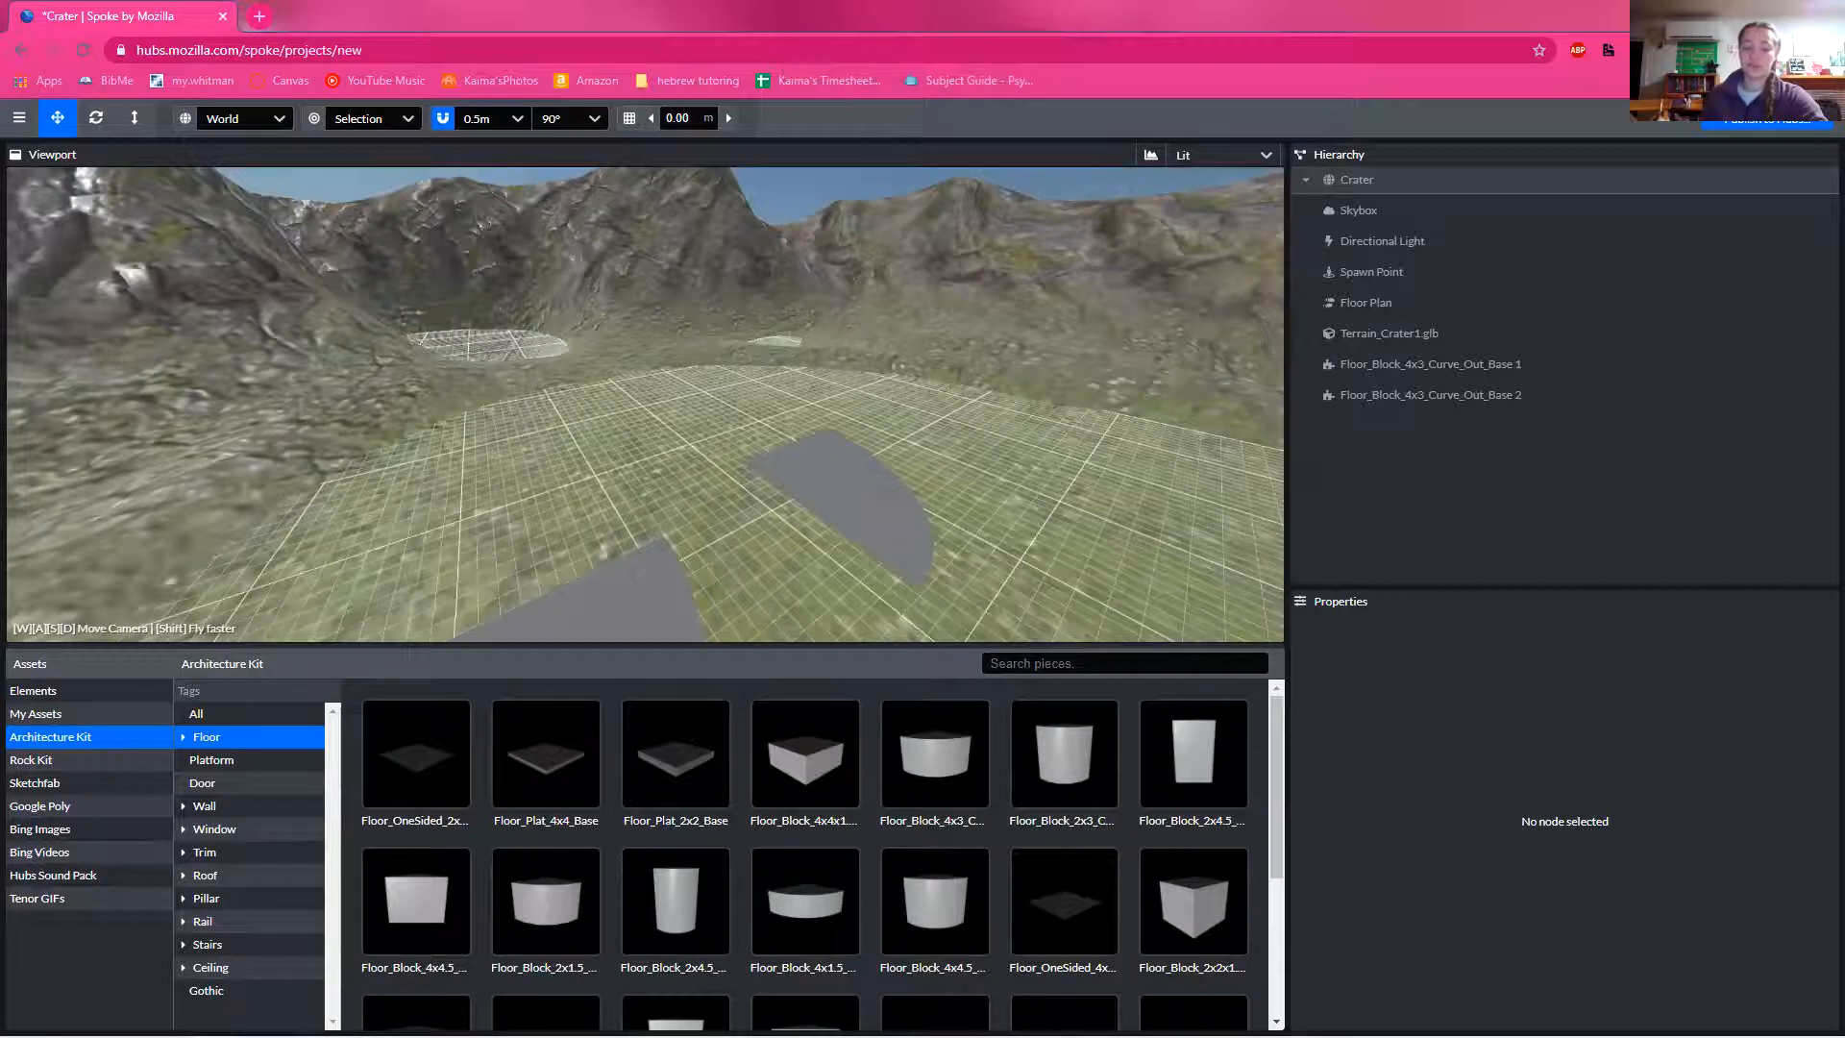
{"action": "key", "text": "w"}
{"action": "right_click_drag", "start_coordinate": [245, 356], "coordinate": [204, 376]}
{"action": "key", "text": "w"}
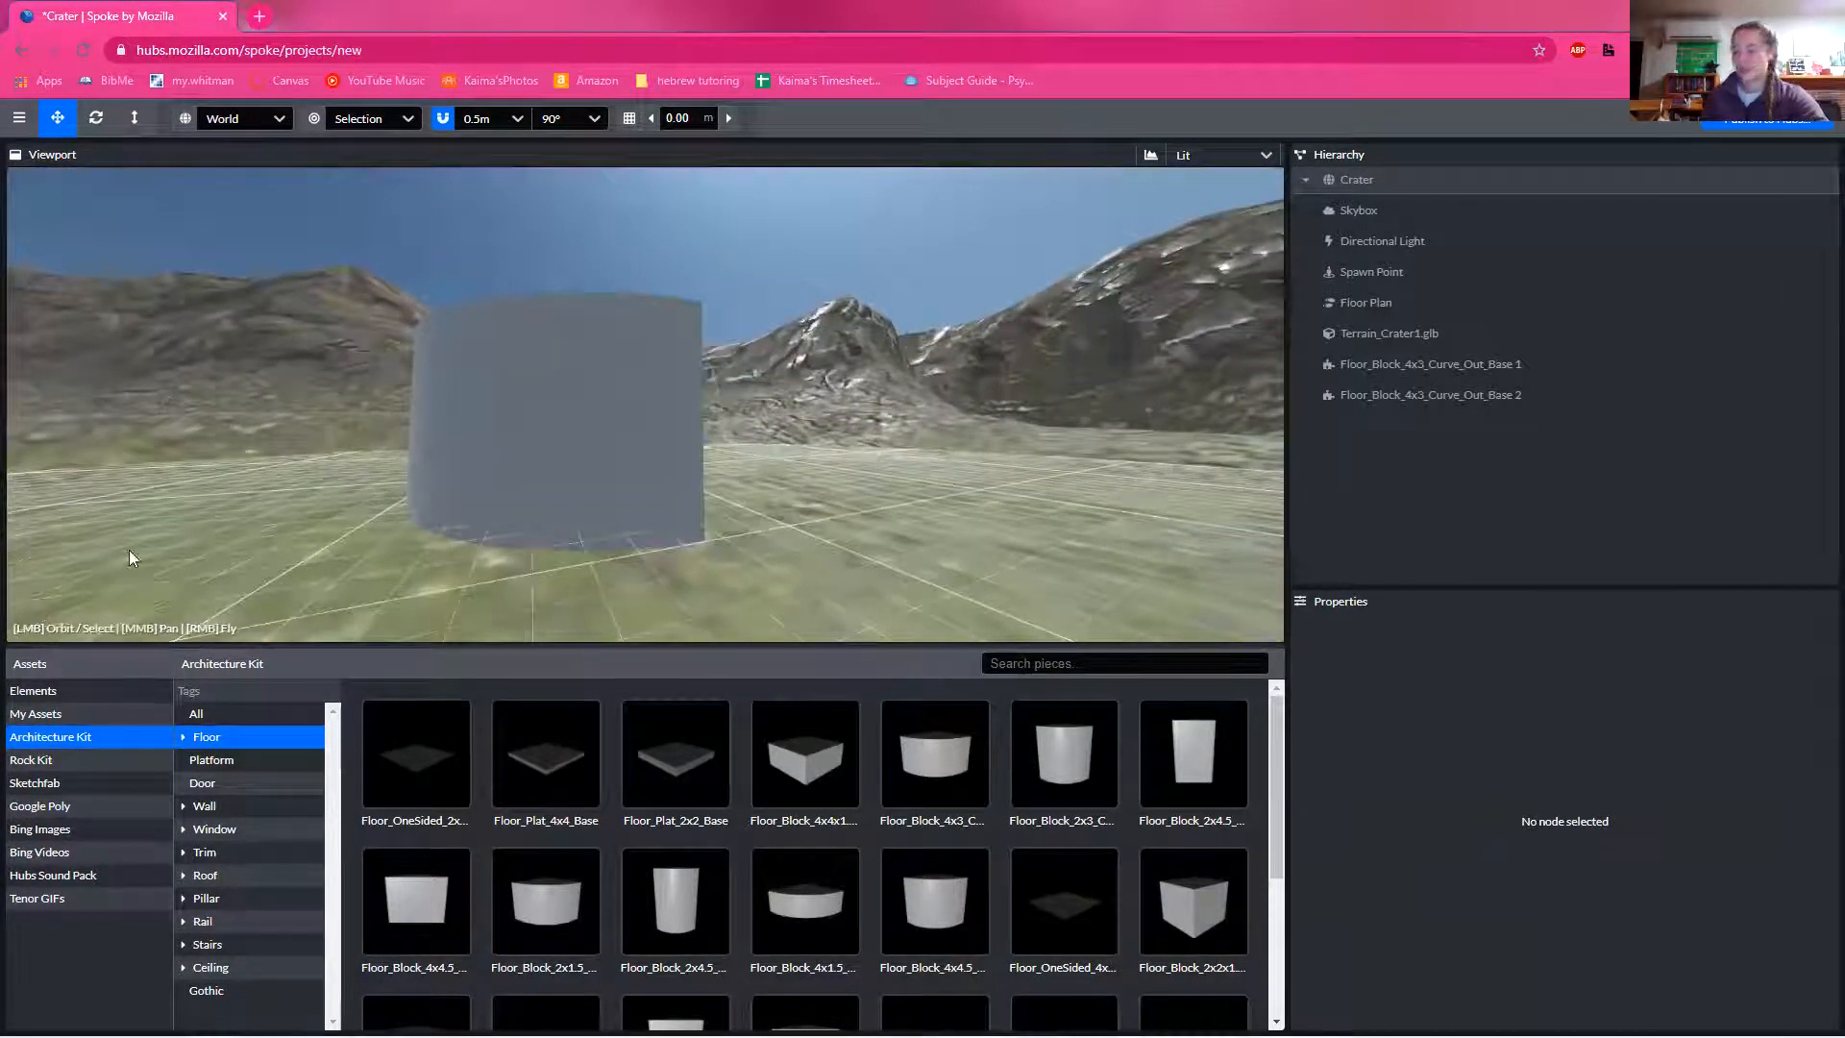
Step: Browse the Sketchfab models and search them for "apple"
{"action": "left_click", "coordinate": [63, 784]}
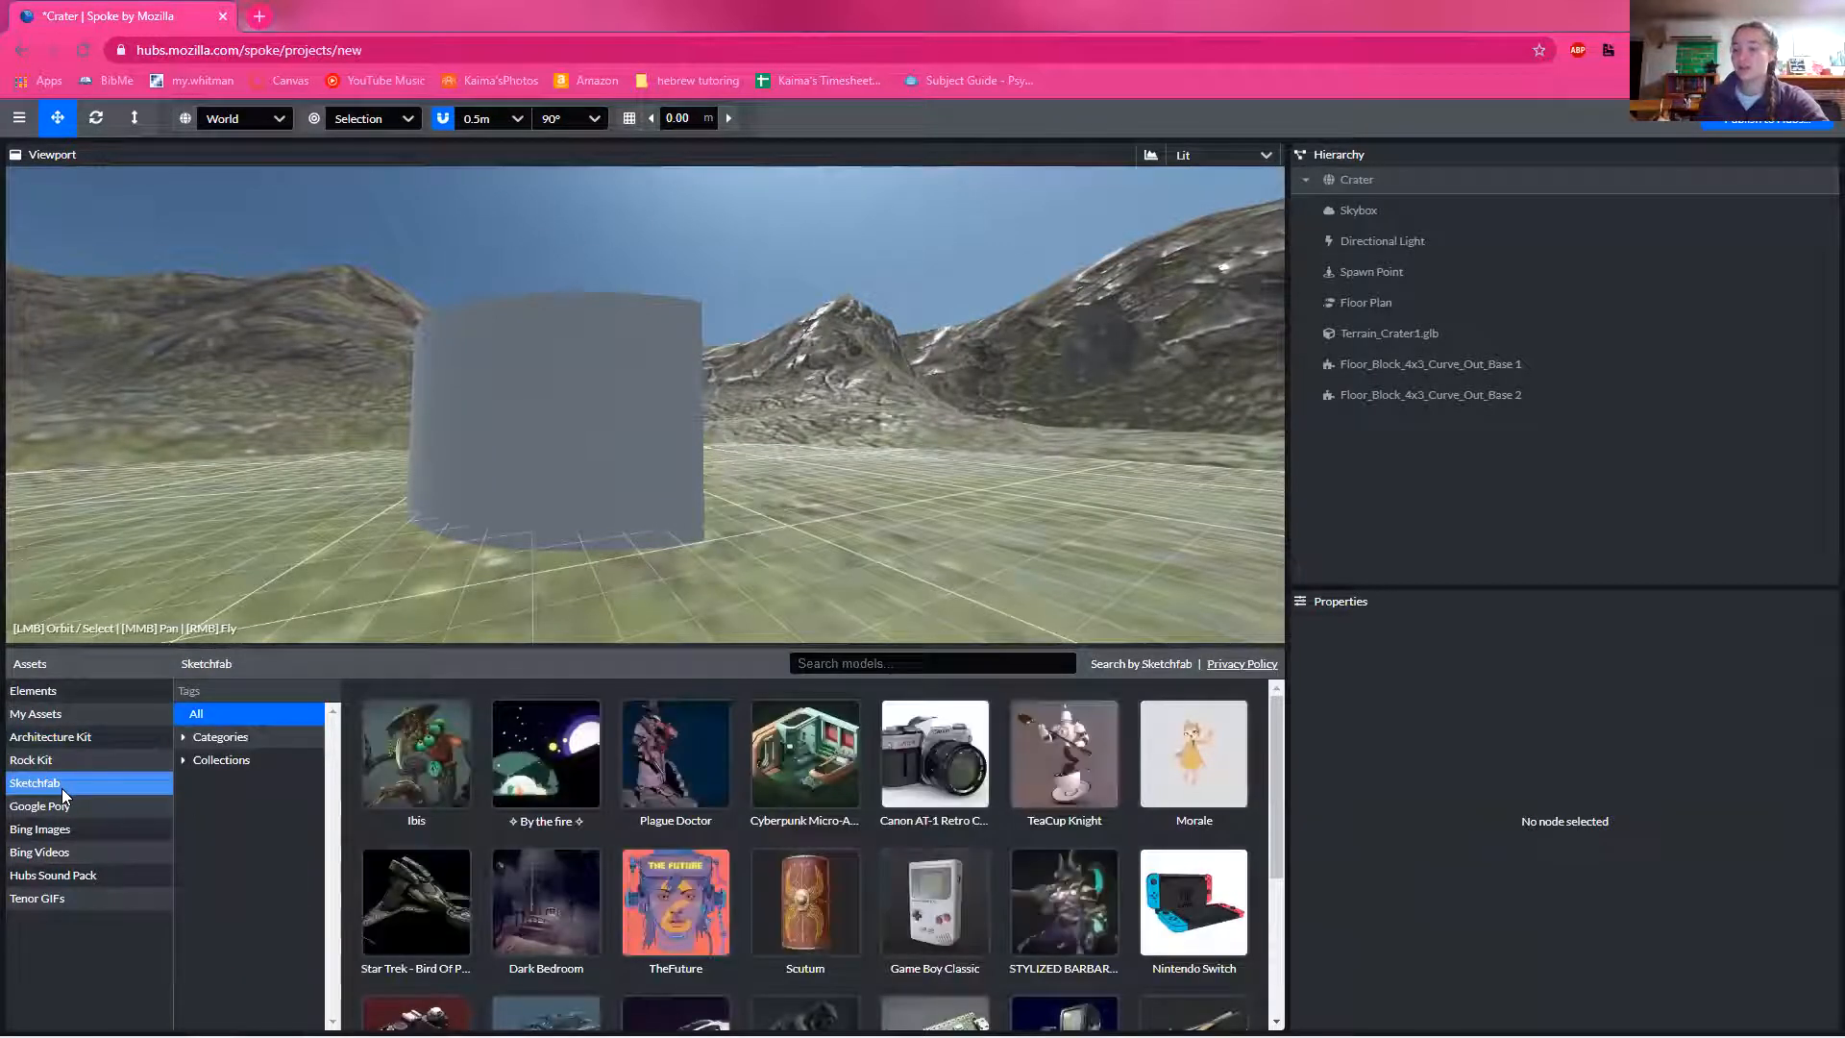
{"action": "mouse_move", "coordinate": [652, 889]}
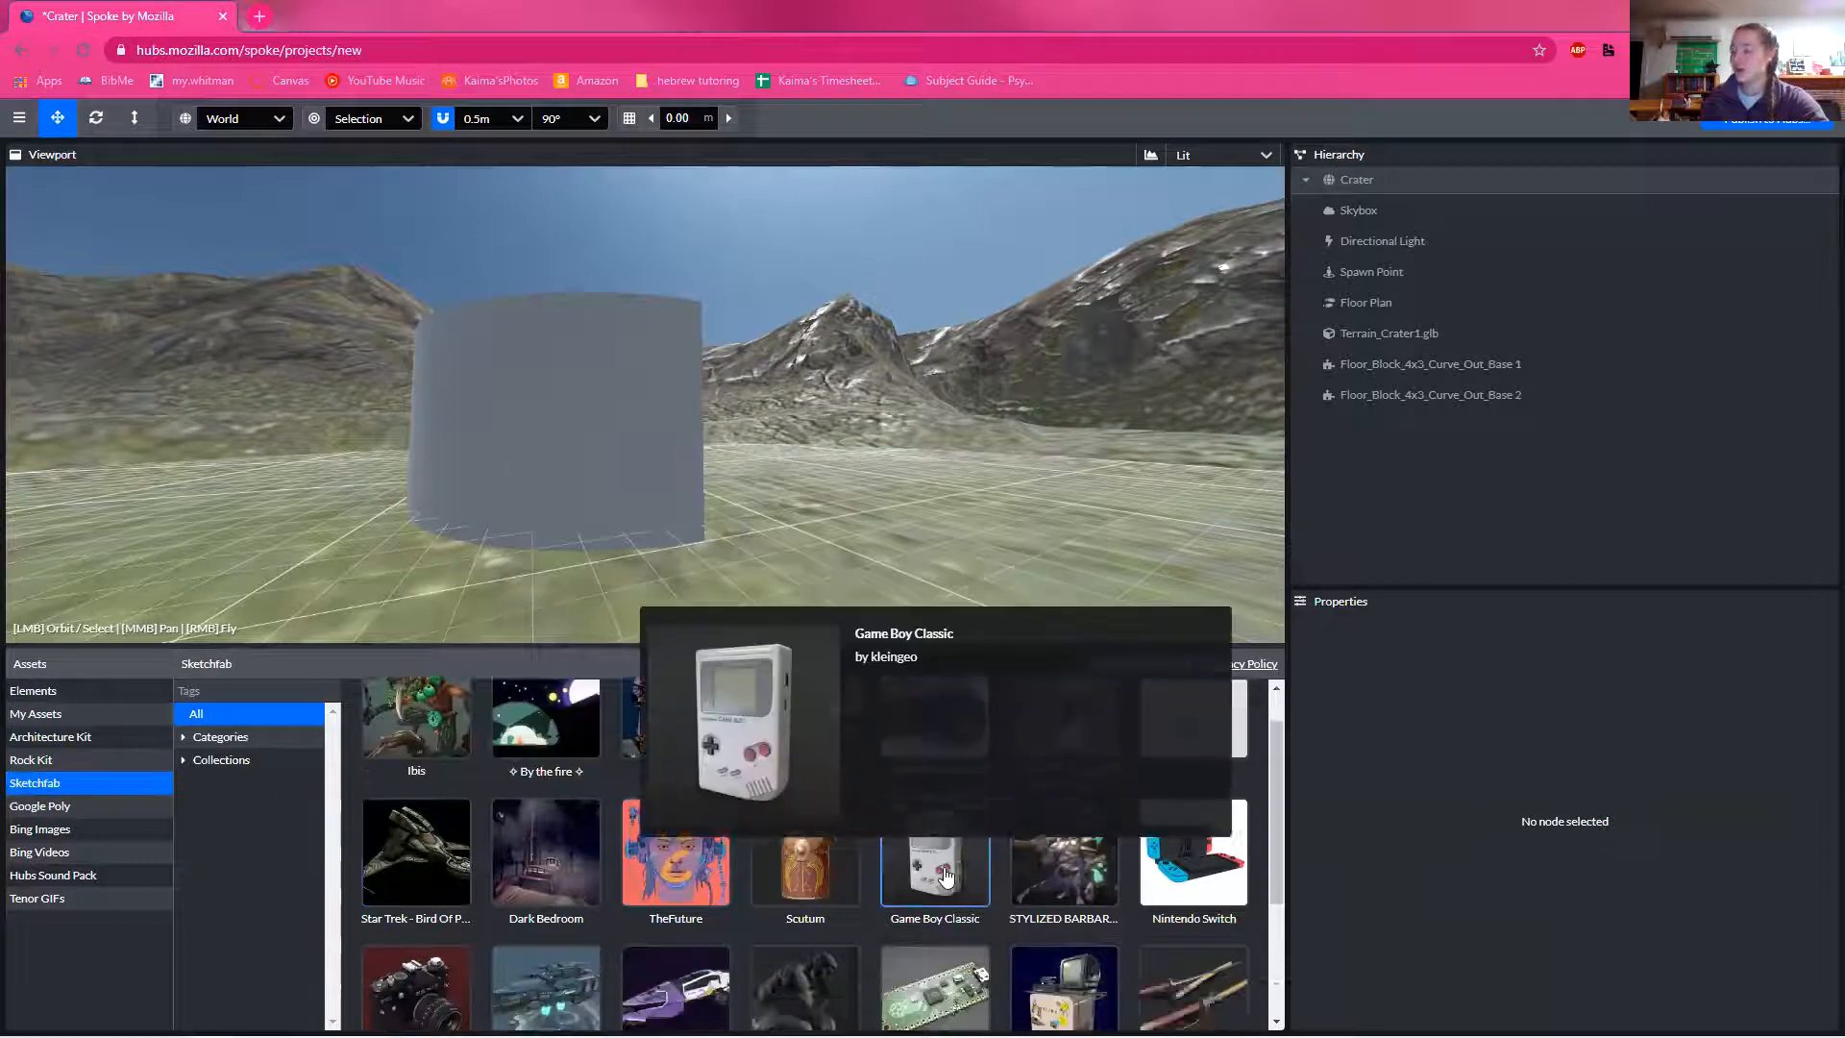
{"action": "scroll", "coordinate": [934, 894], "scroll_direction": "down", "scroll_amount": 3}
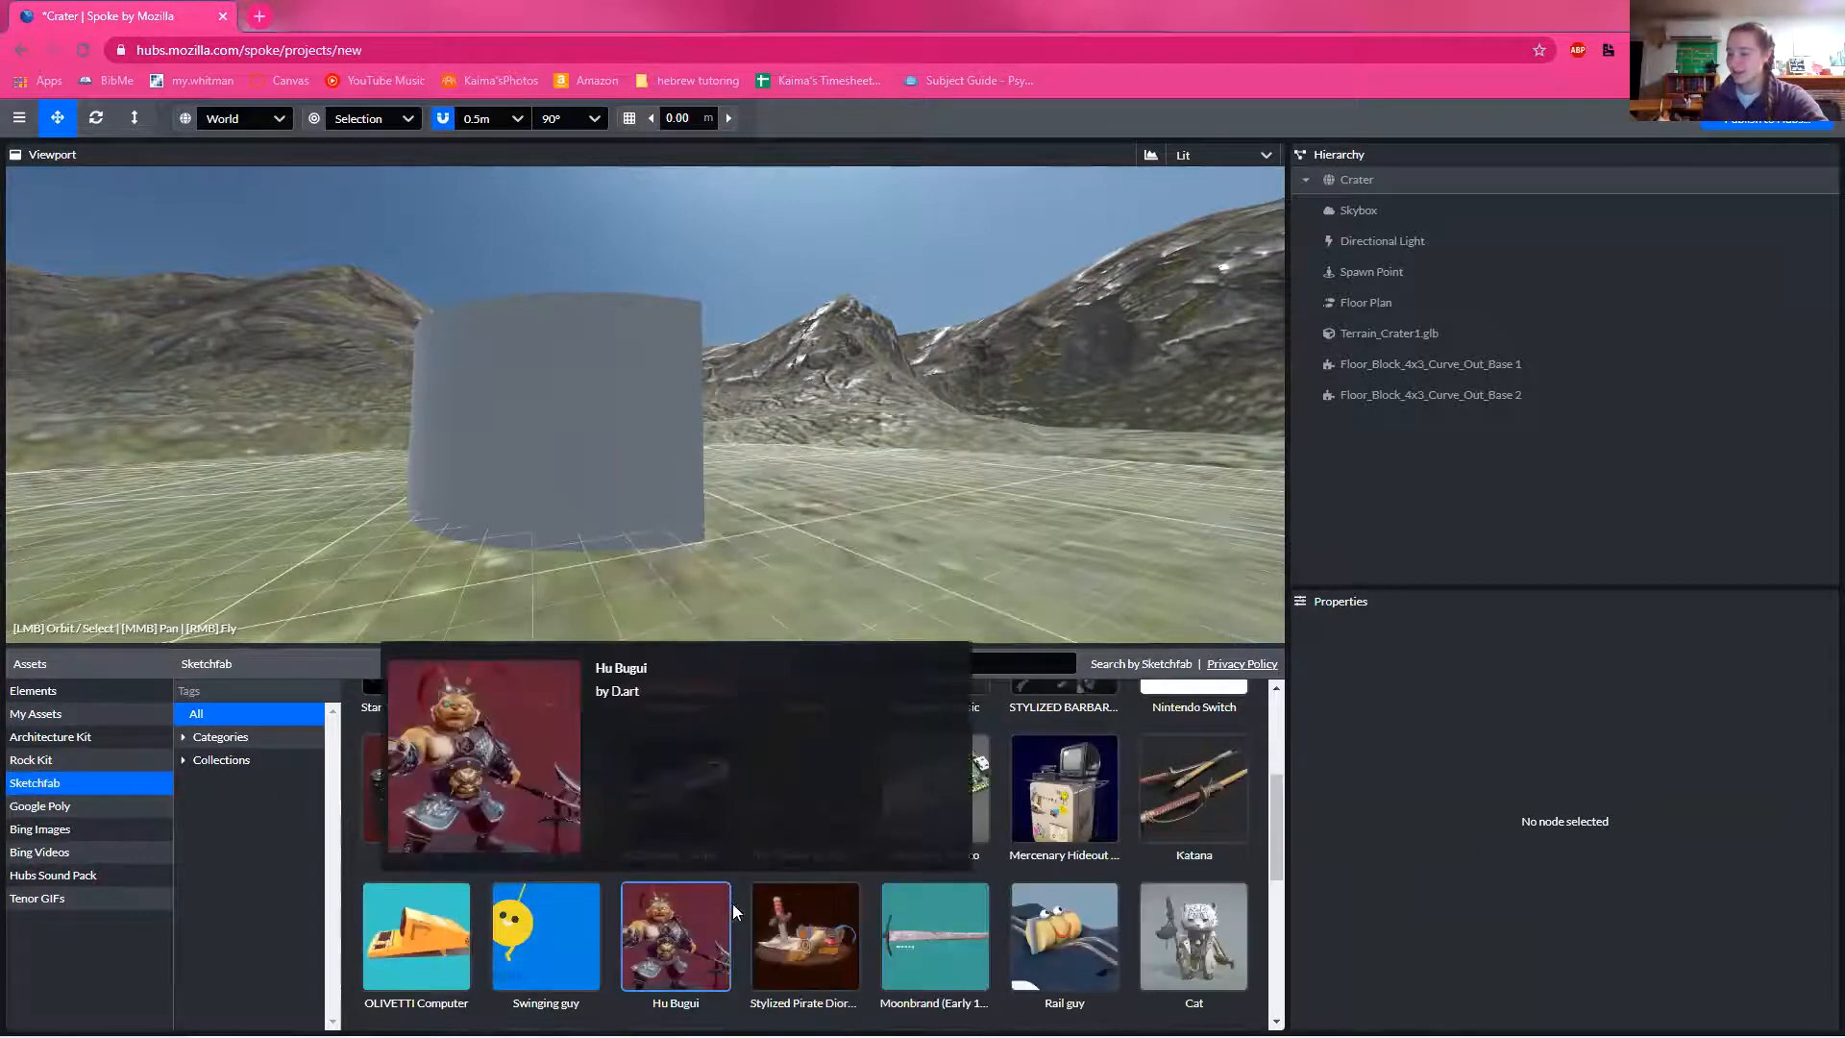
{"action": "scroll", "coordinate": [736, 911], "scroll_direction": "down", "scroll_amount": 6}
{"action": "left_click", "coordinate": [931, 663]}
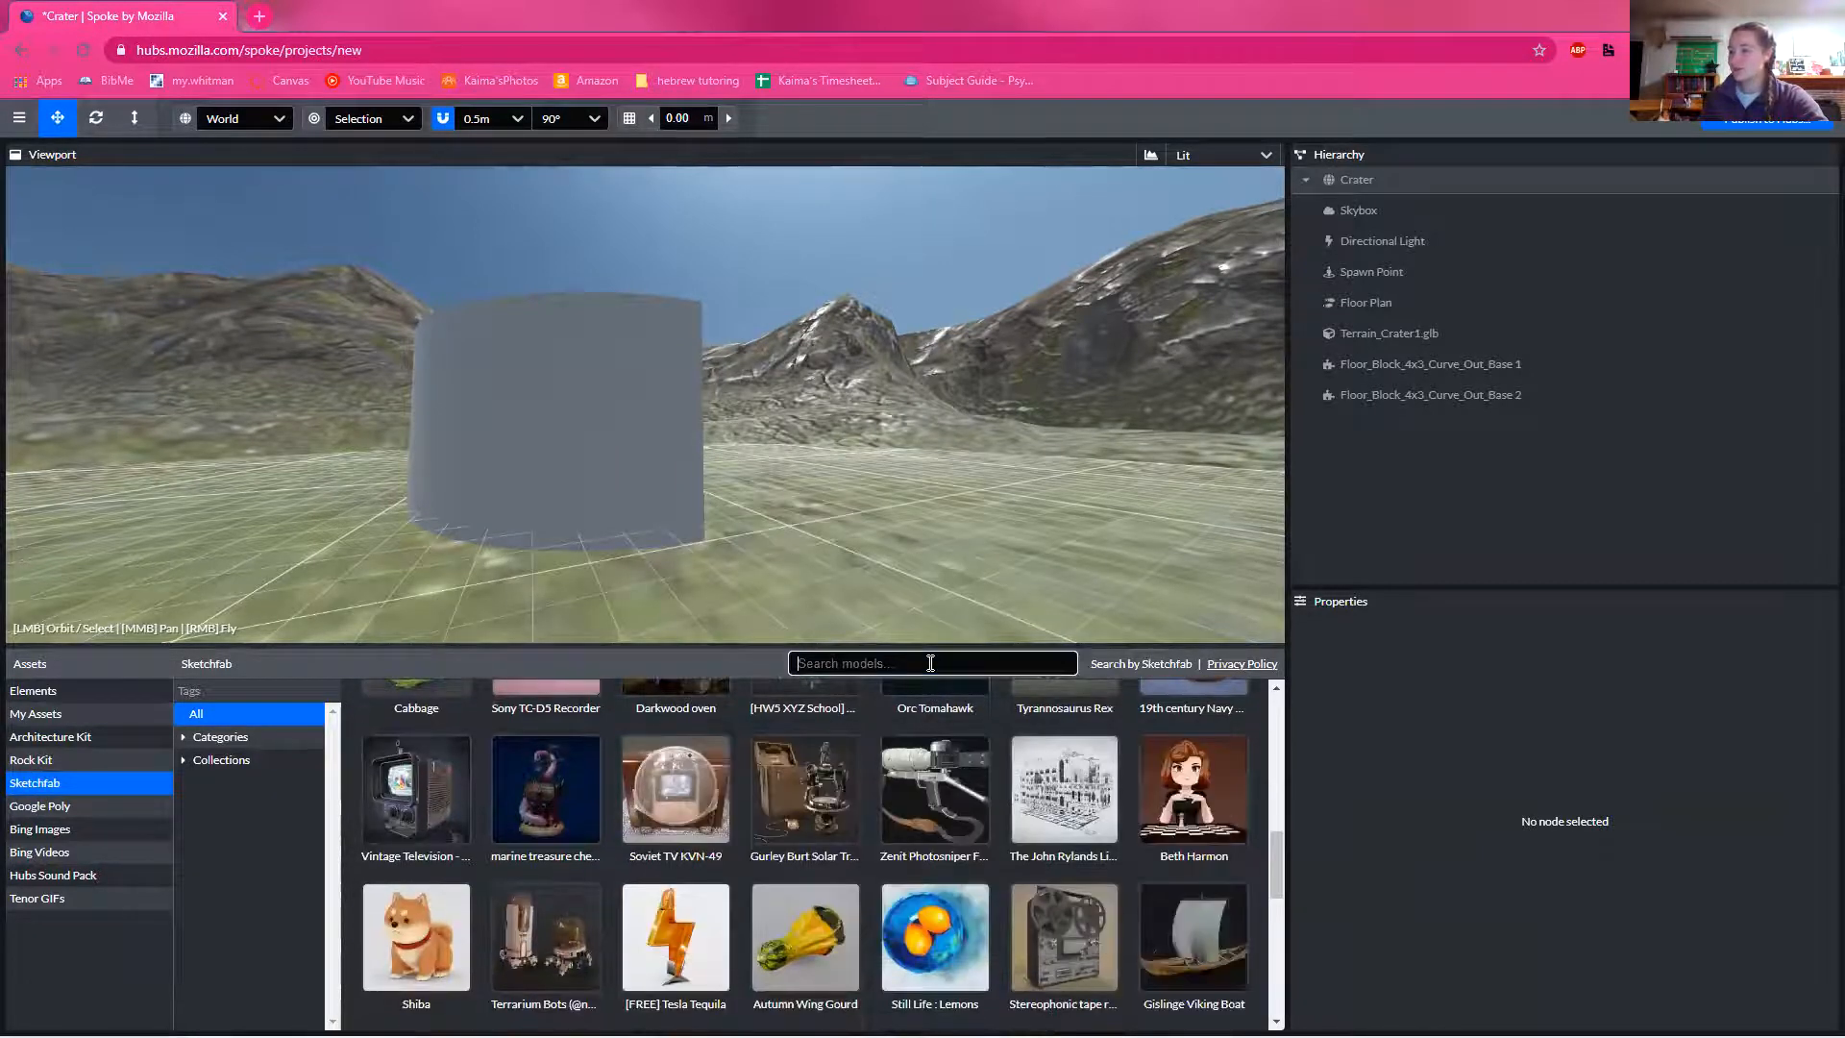
{"action": "type", "text": "apple"}
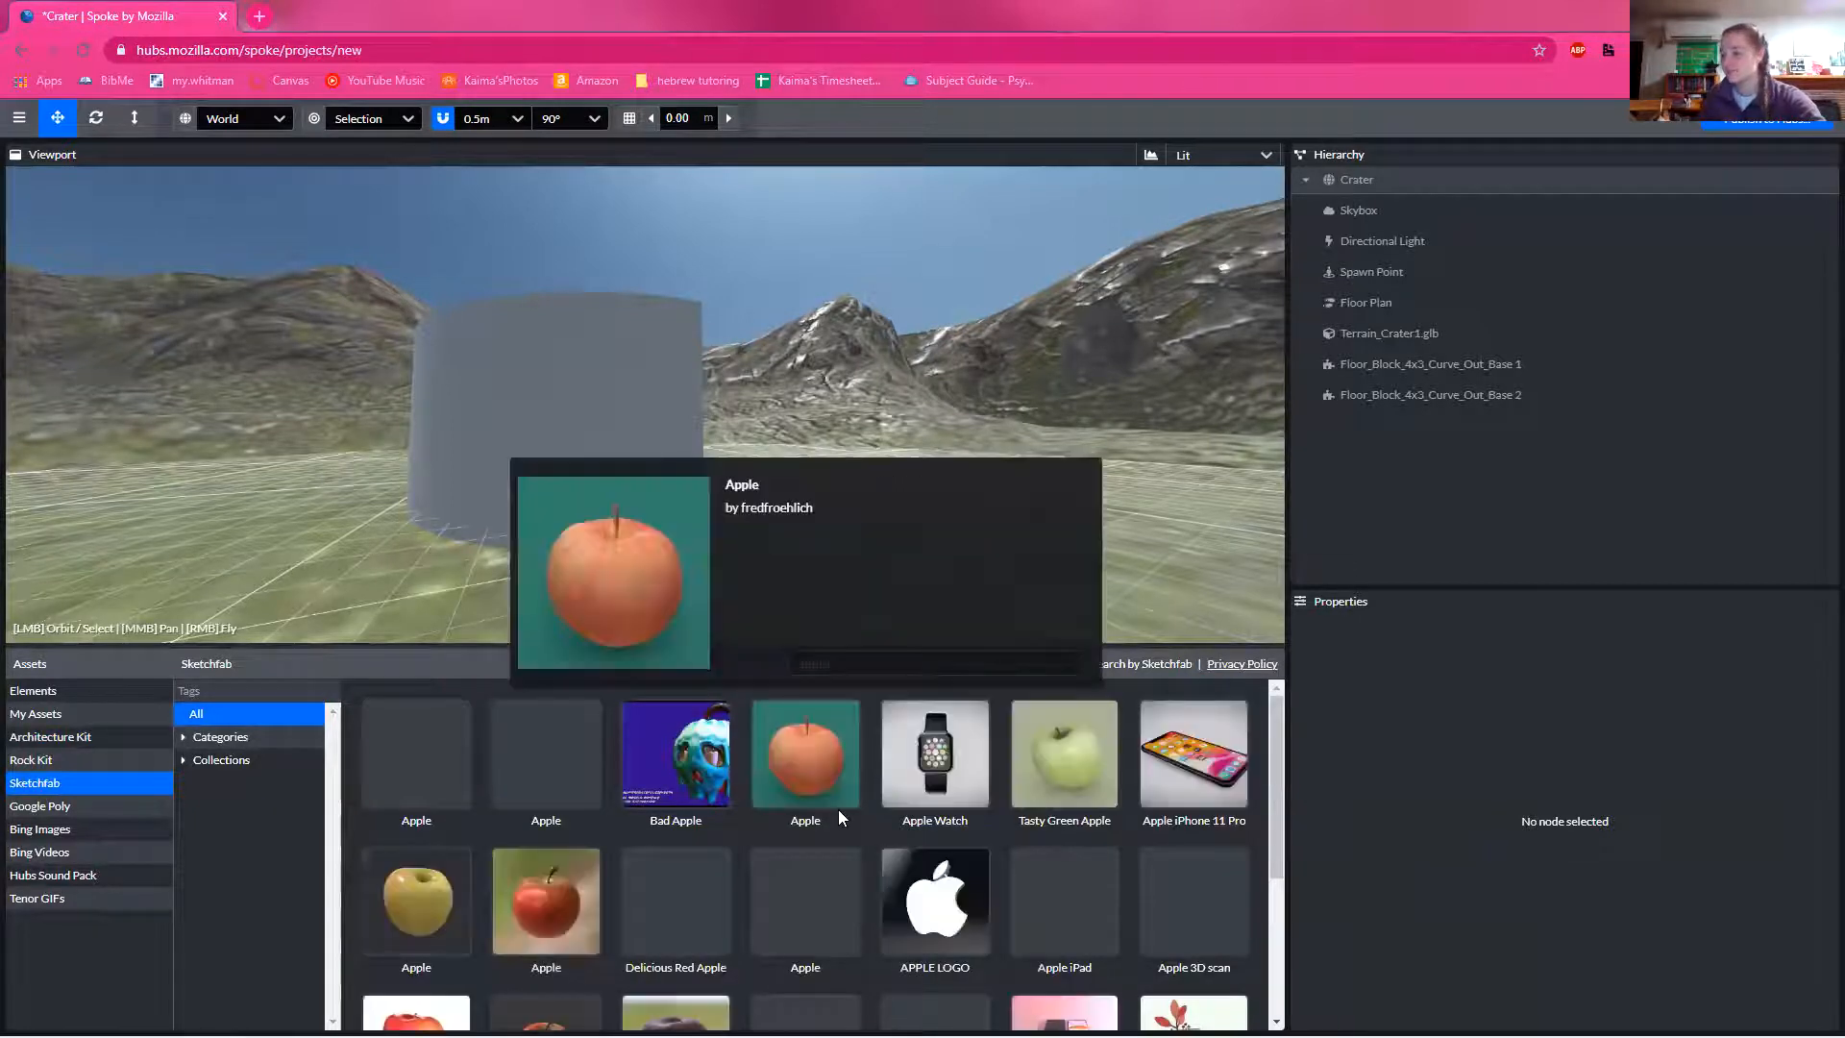
Step: Place the red Apple model by pixelio beside the curved block and move it to about X -7.5, Y 1.1, Z 1.4
{"action": "left_click", "coordinate": [546, 900]}
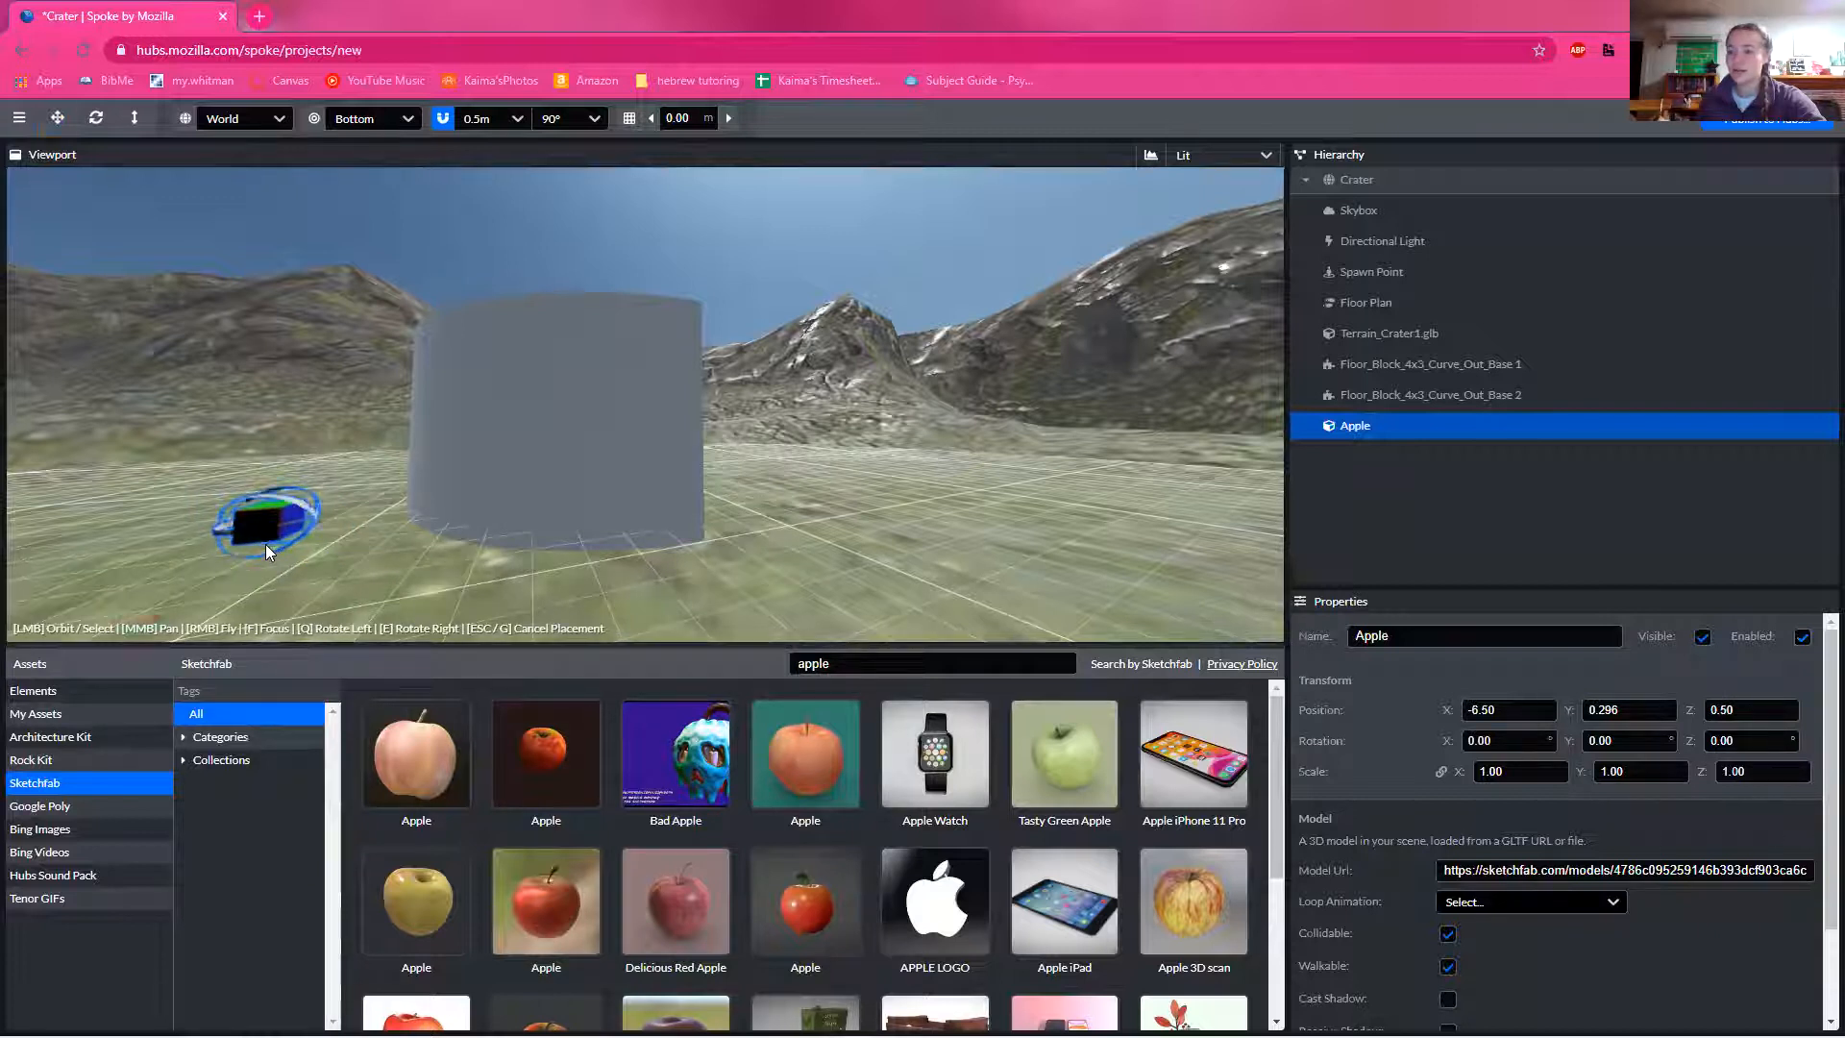
{"action": "left_click", "coordinate": [265, 544]}
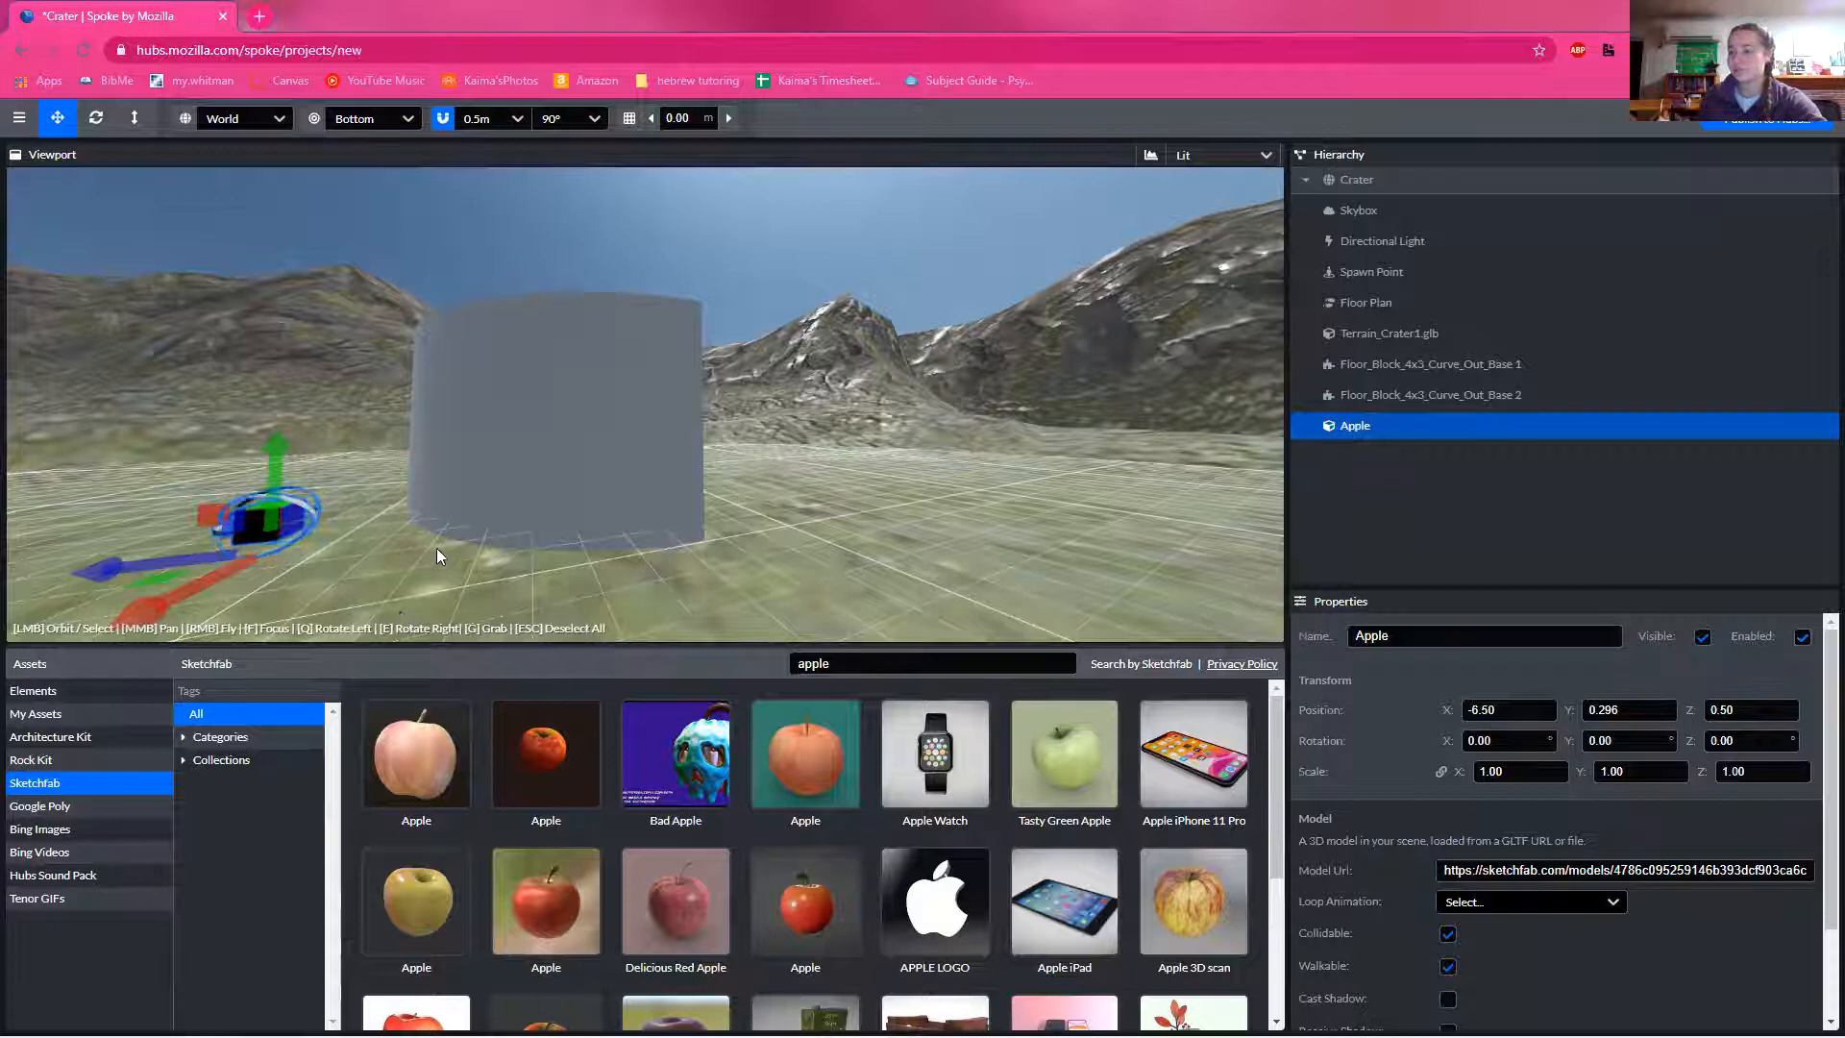
{"action": "left_click_drag", "start_coordinate": [448, 565], "coordinate": [363, 584]}
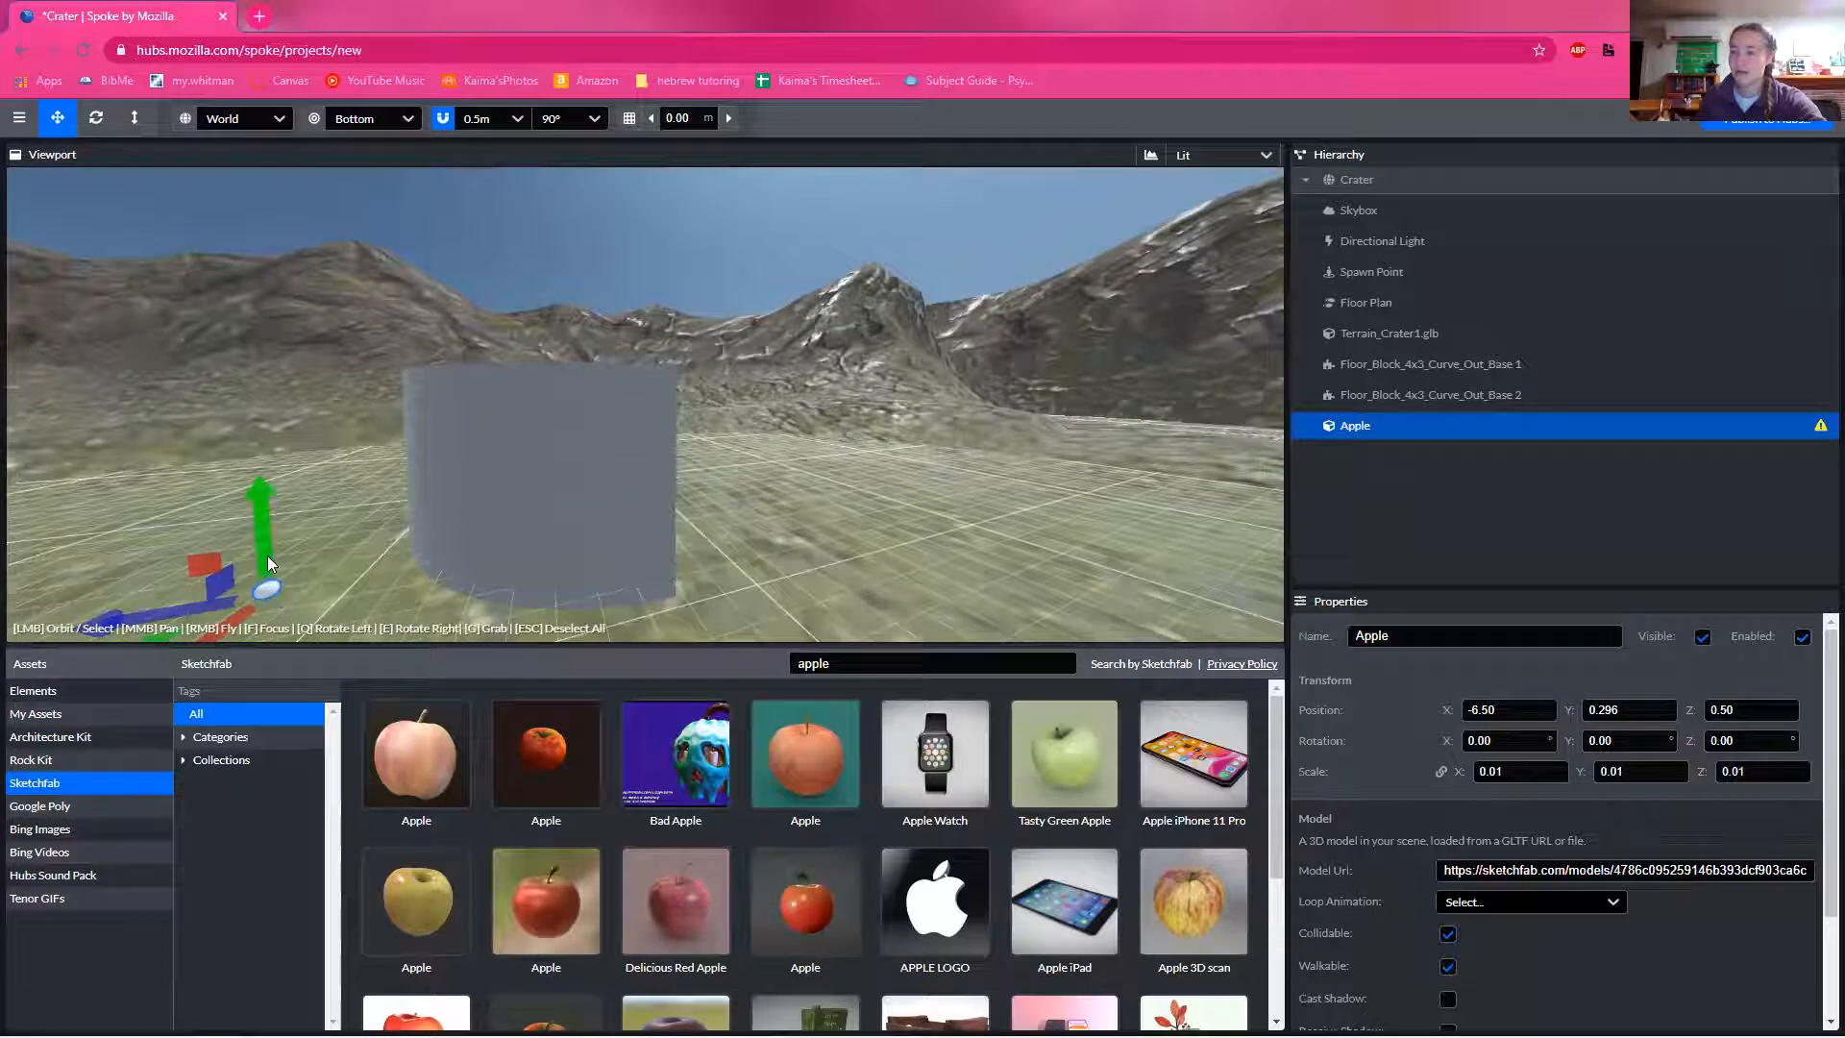
{"action": "left_click_drag", "start_coordinate": [267, 557], "coordinate": [225, 484]}
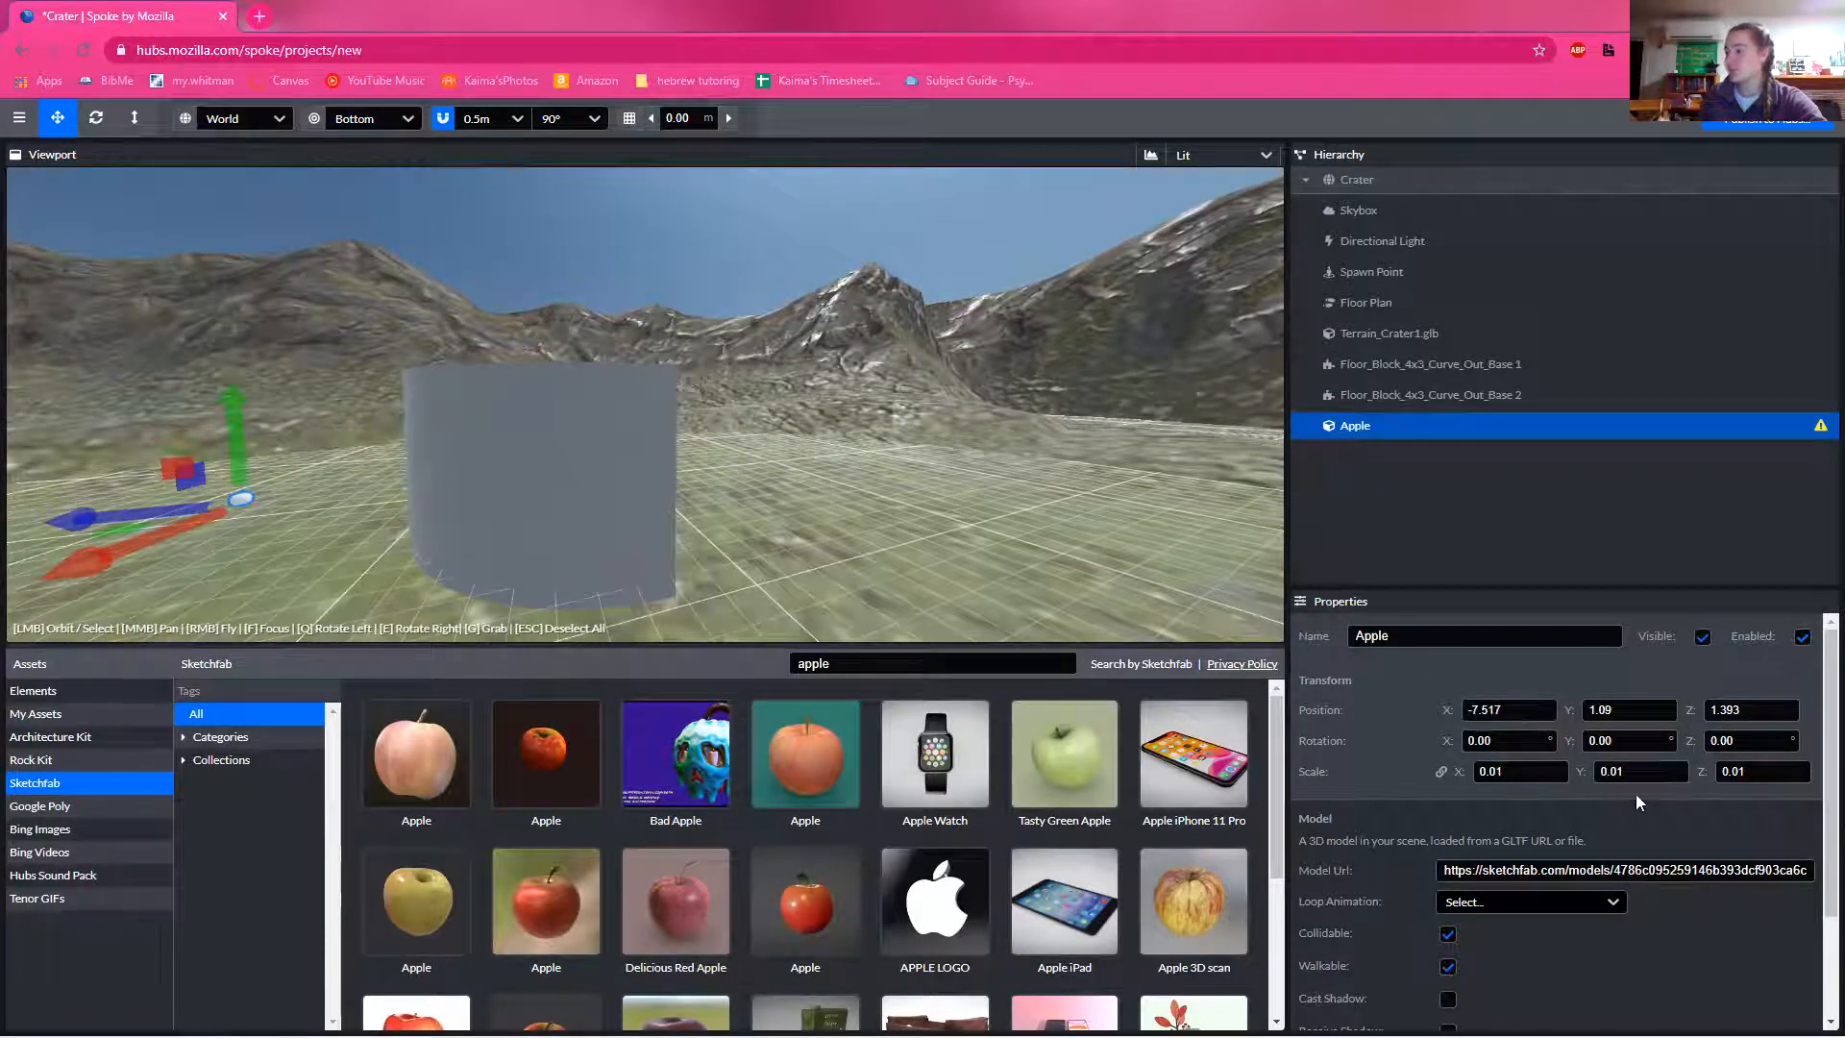
Step: Set the apple's rotation to 4° on X and 3° on Y, and its scale to 1 on all axes
{"action": "left_click", "coordinate": [1503, 745]}
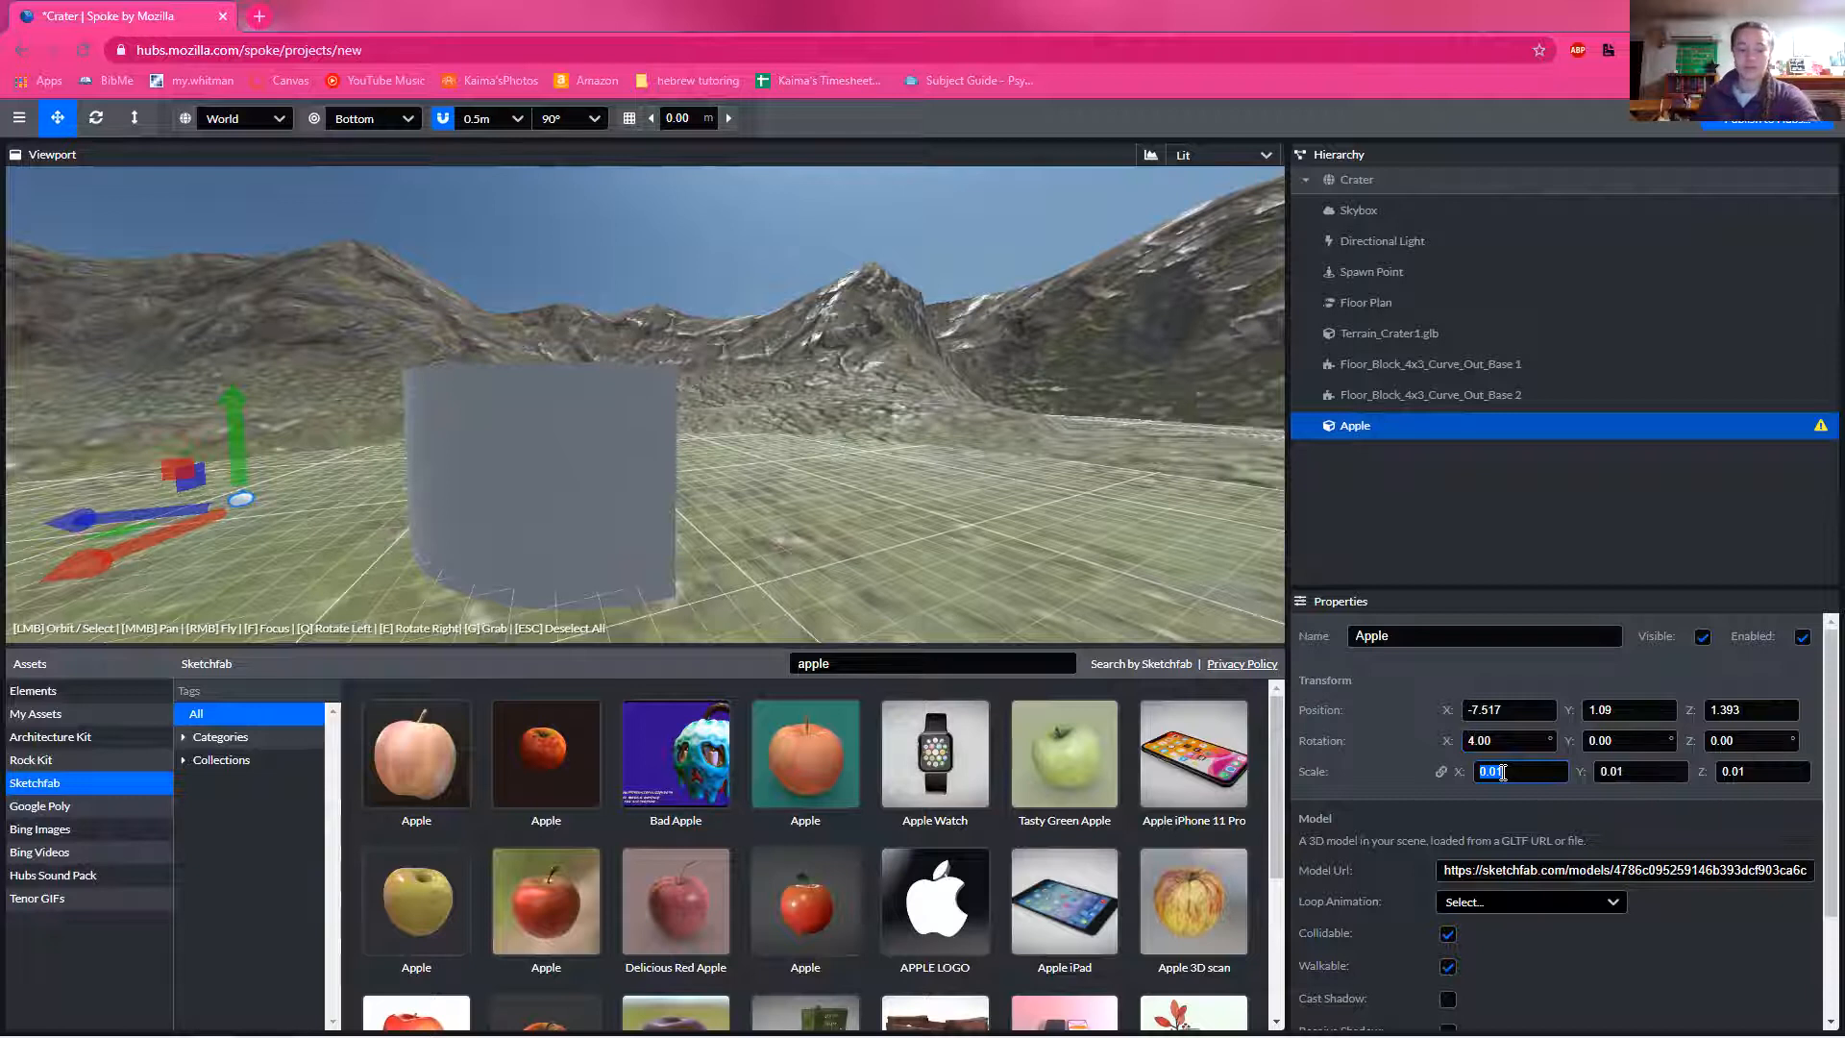
{"action": "type", "text": "1"}
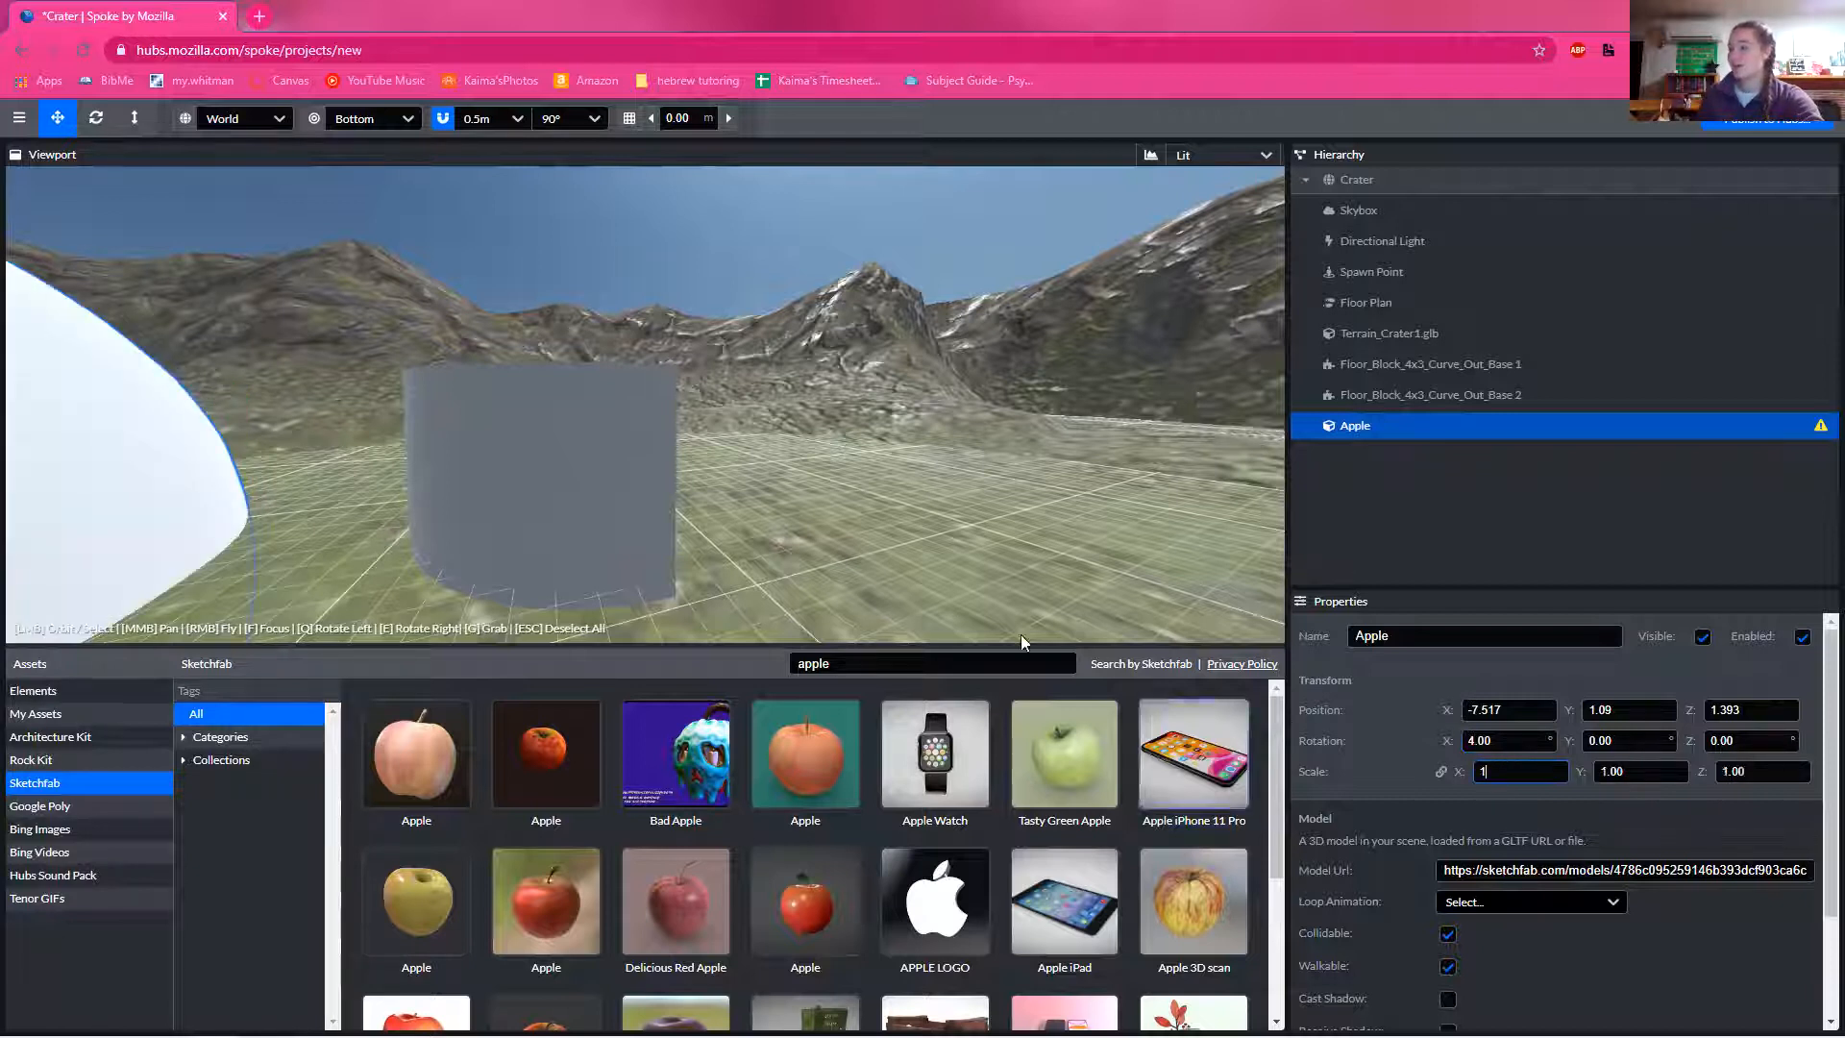
{"action": "left_click_drag", "start_coordinate": [884, 532], "coordinate": [486, 577]}
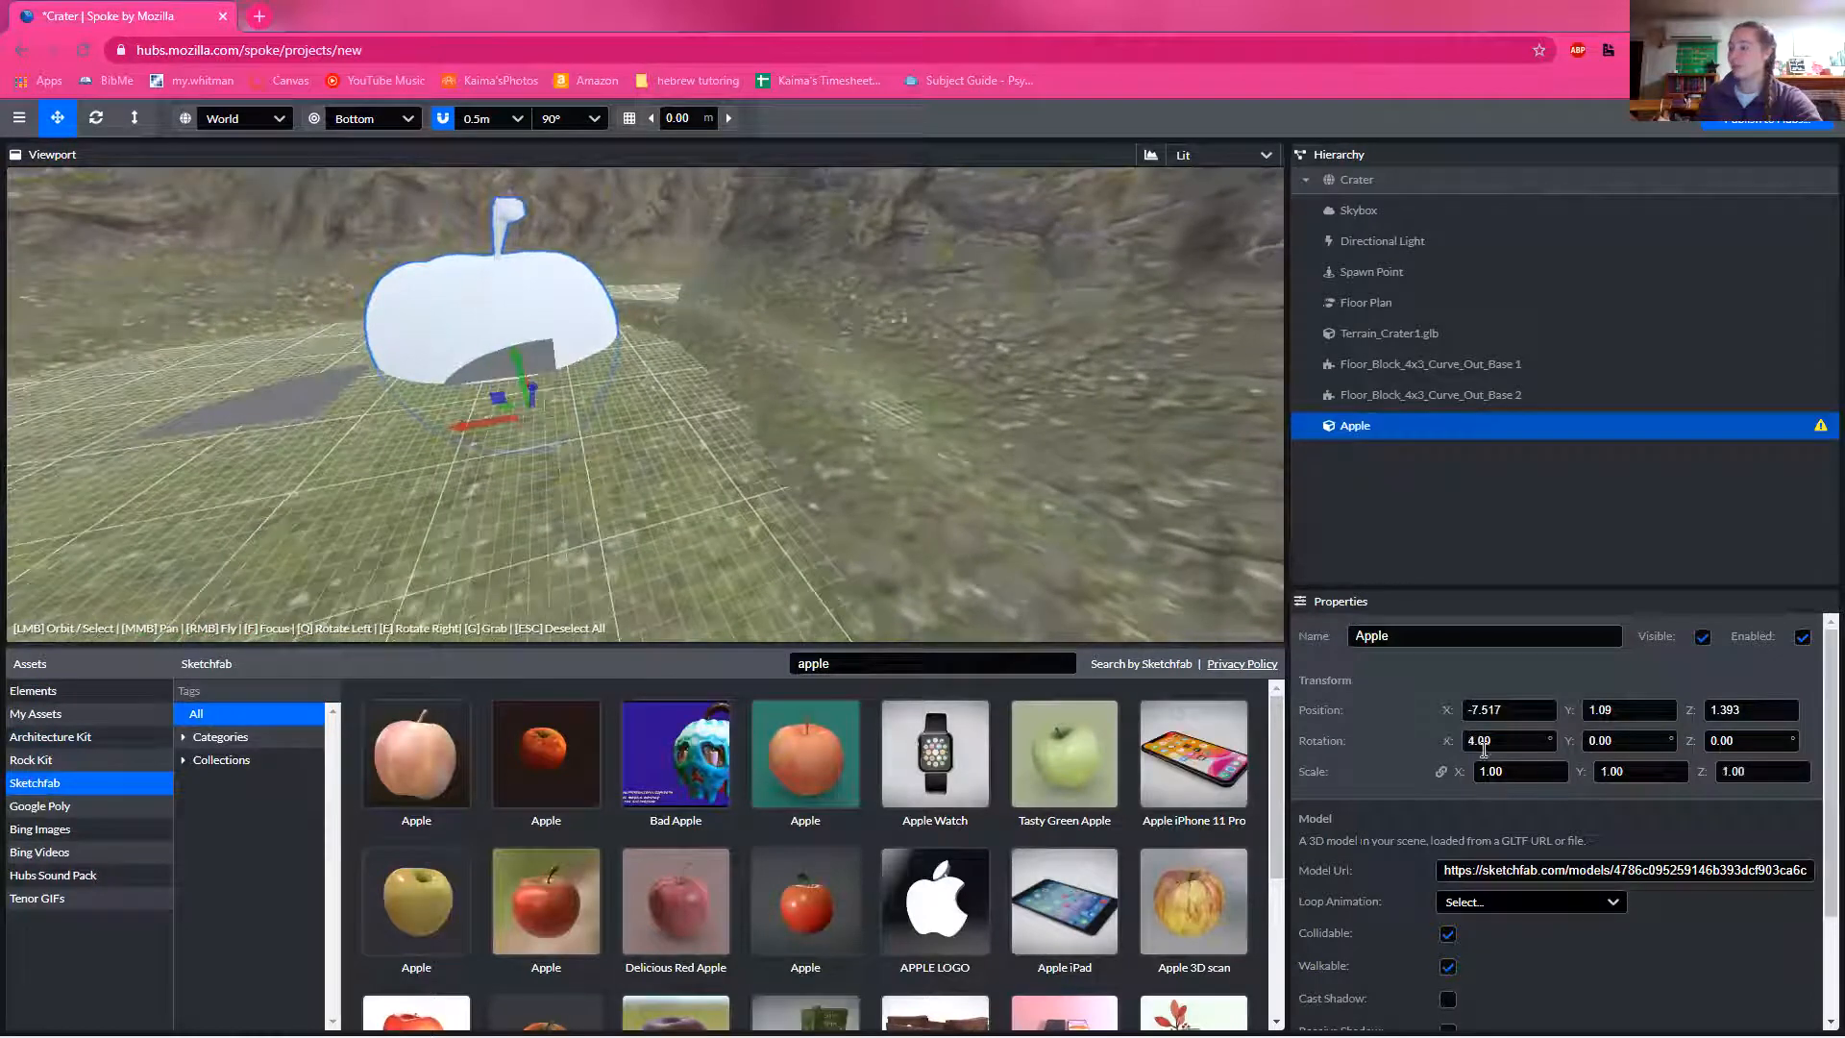
{"action": "left_click", "coordinate": [1661, 742]}
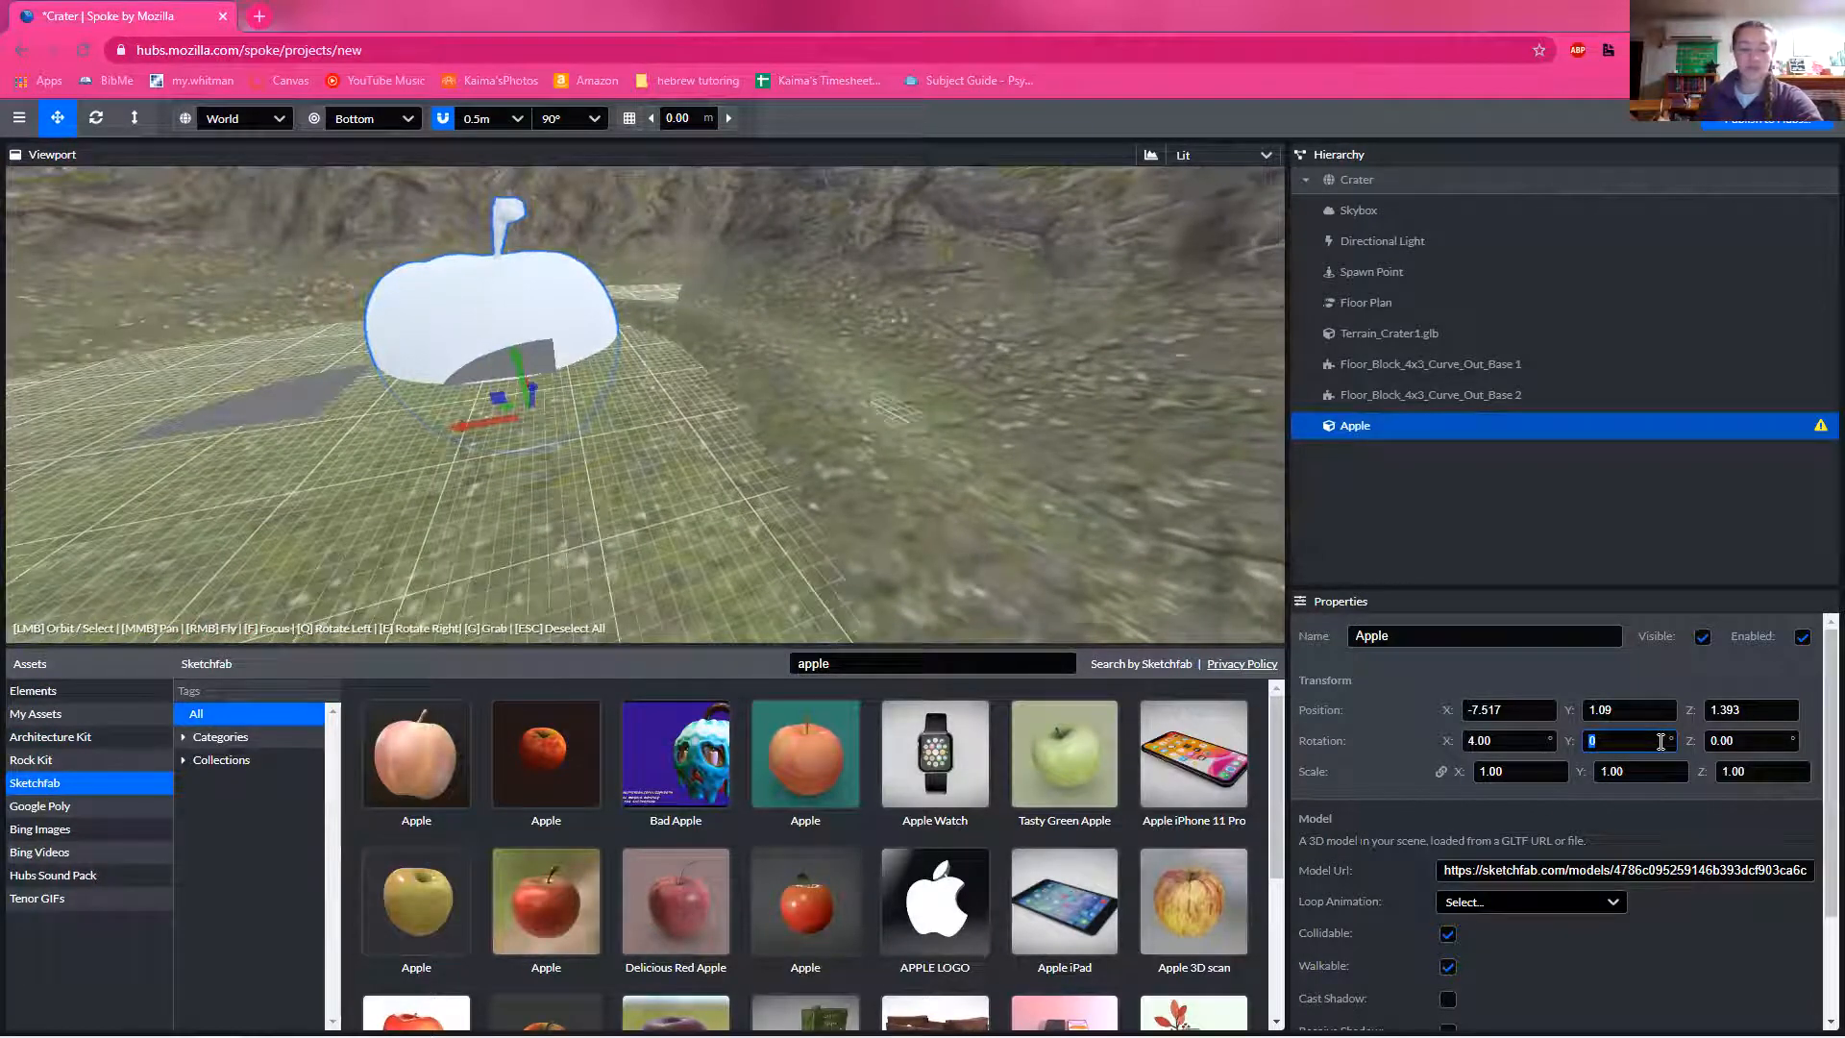
{"action": "type", "text": "3"}
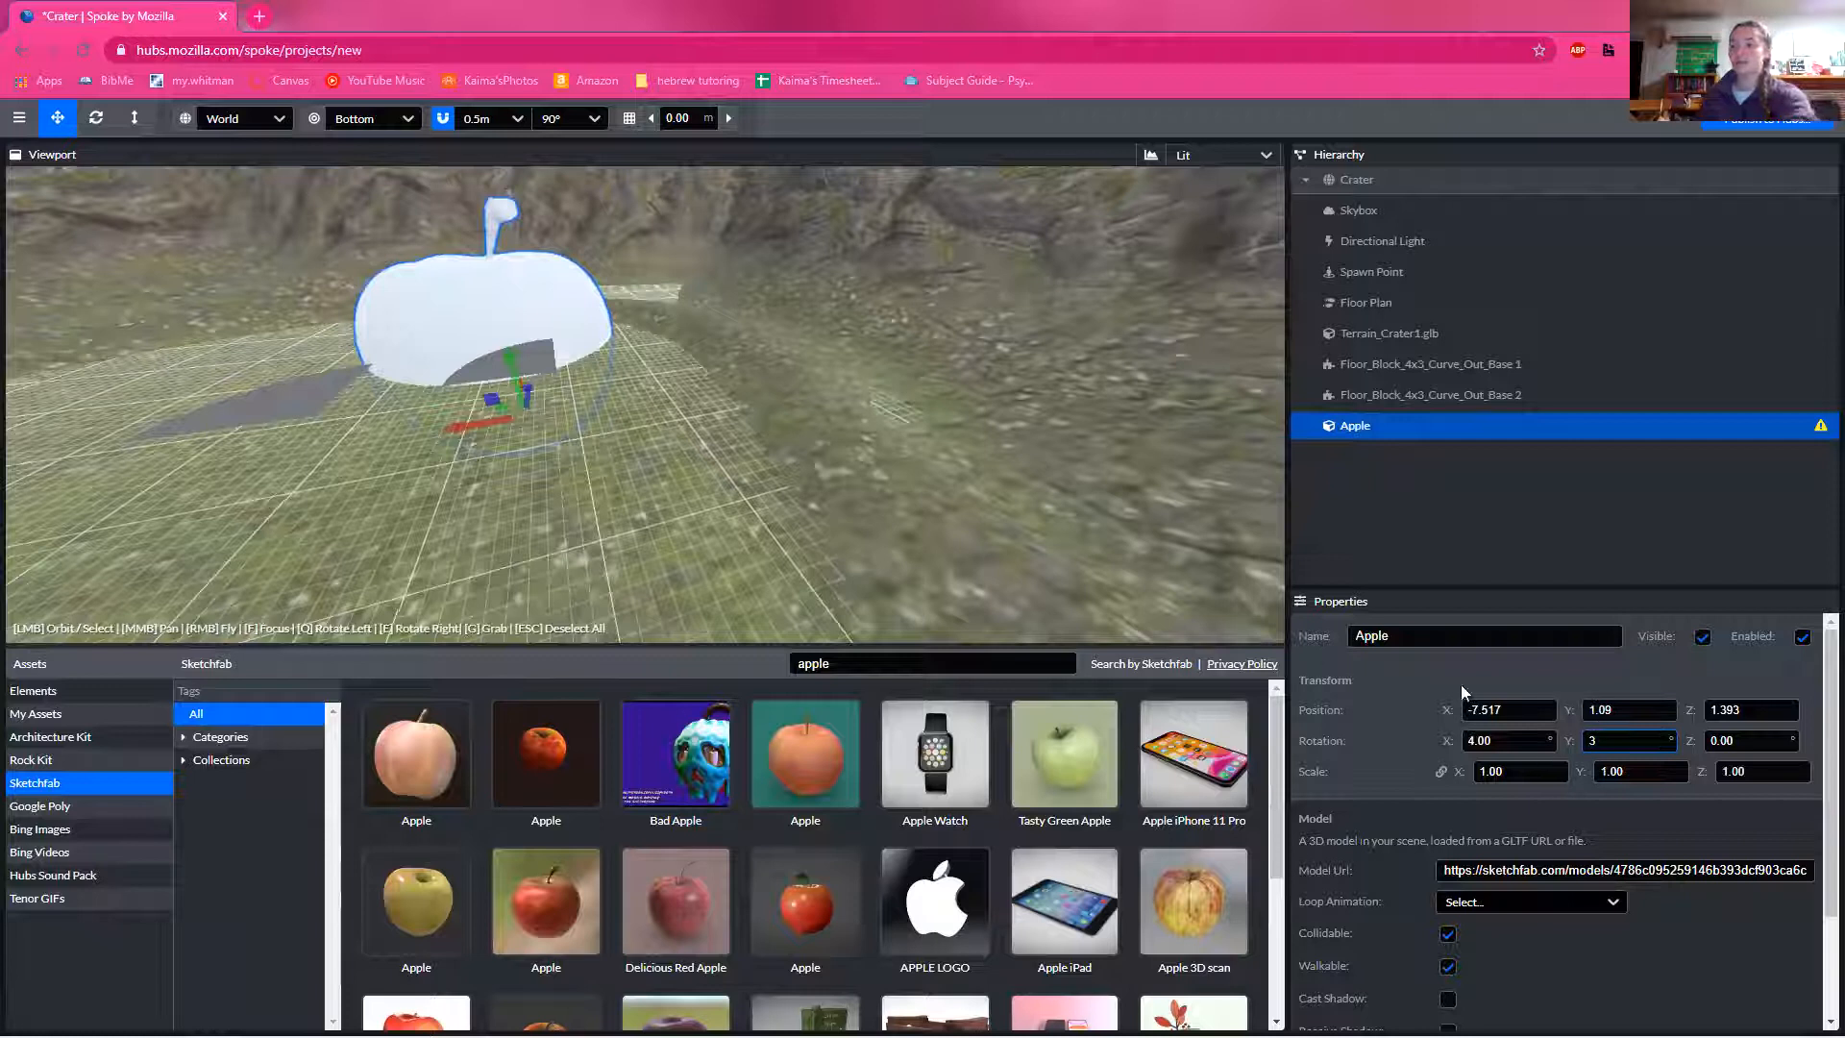
{"action": "left_click_drag", "start_coordinate": [523, 434], "coordinate": [274, 413]}
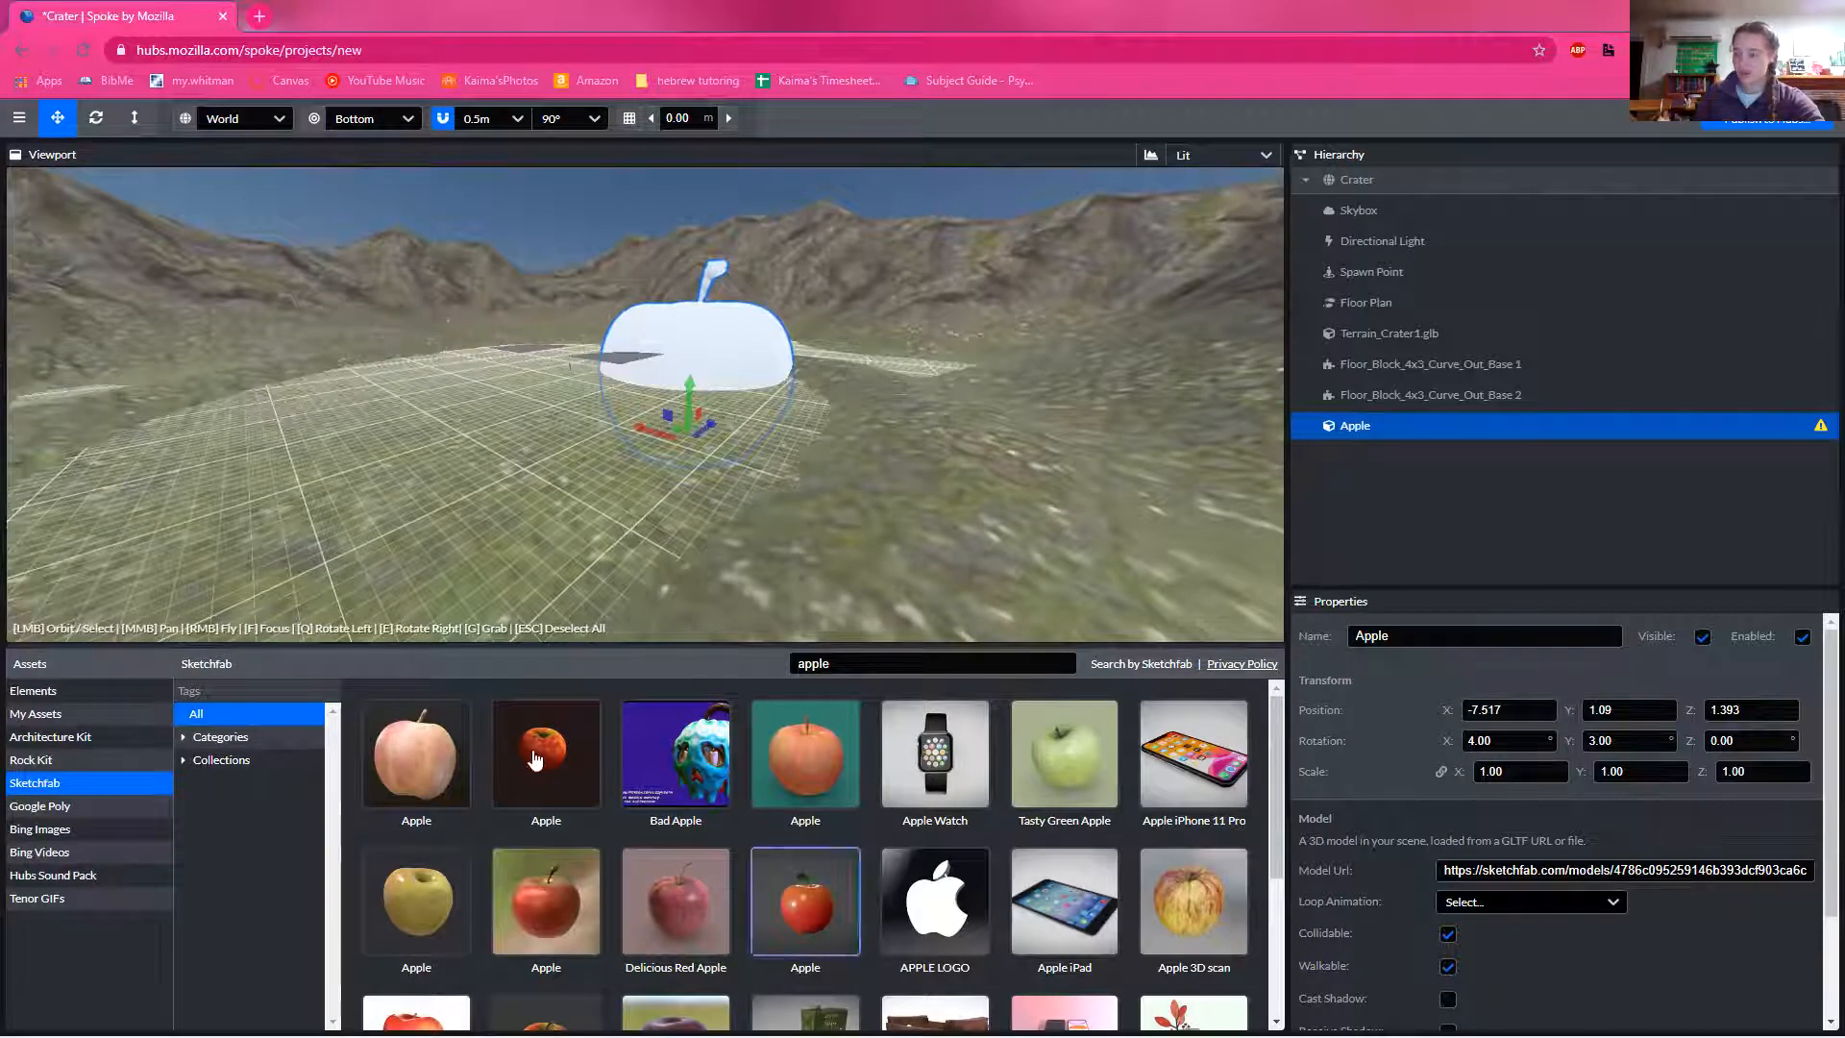
Step: Start publishing the crater scene to Hubs and save the project under the name "big apple"
{"action": "mouse_move", "coordinate": [598, 861]}
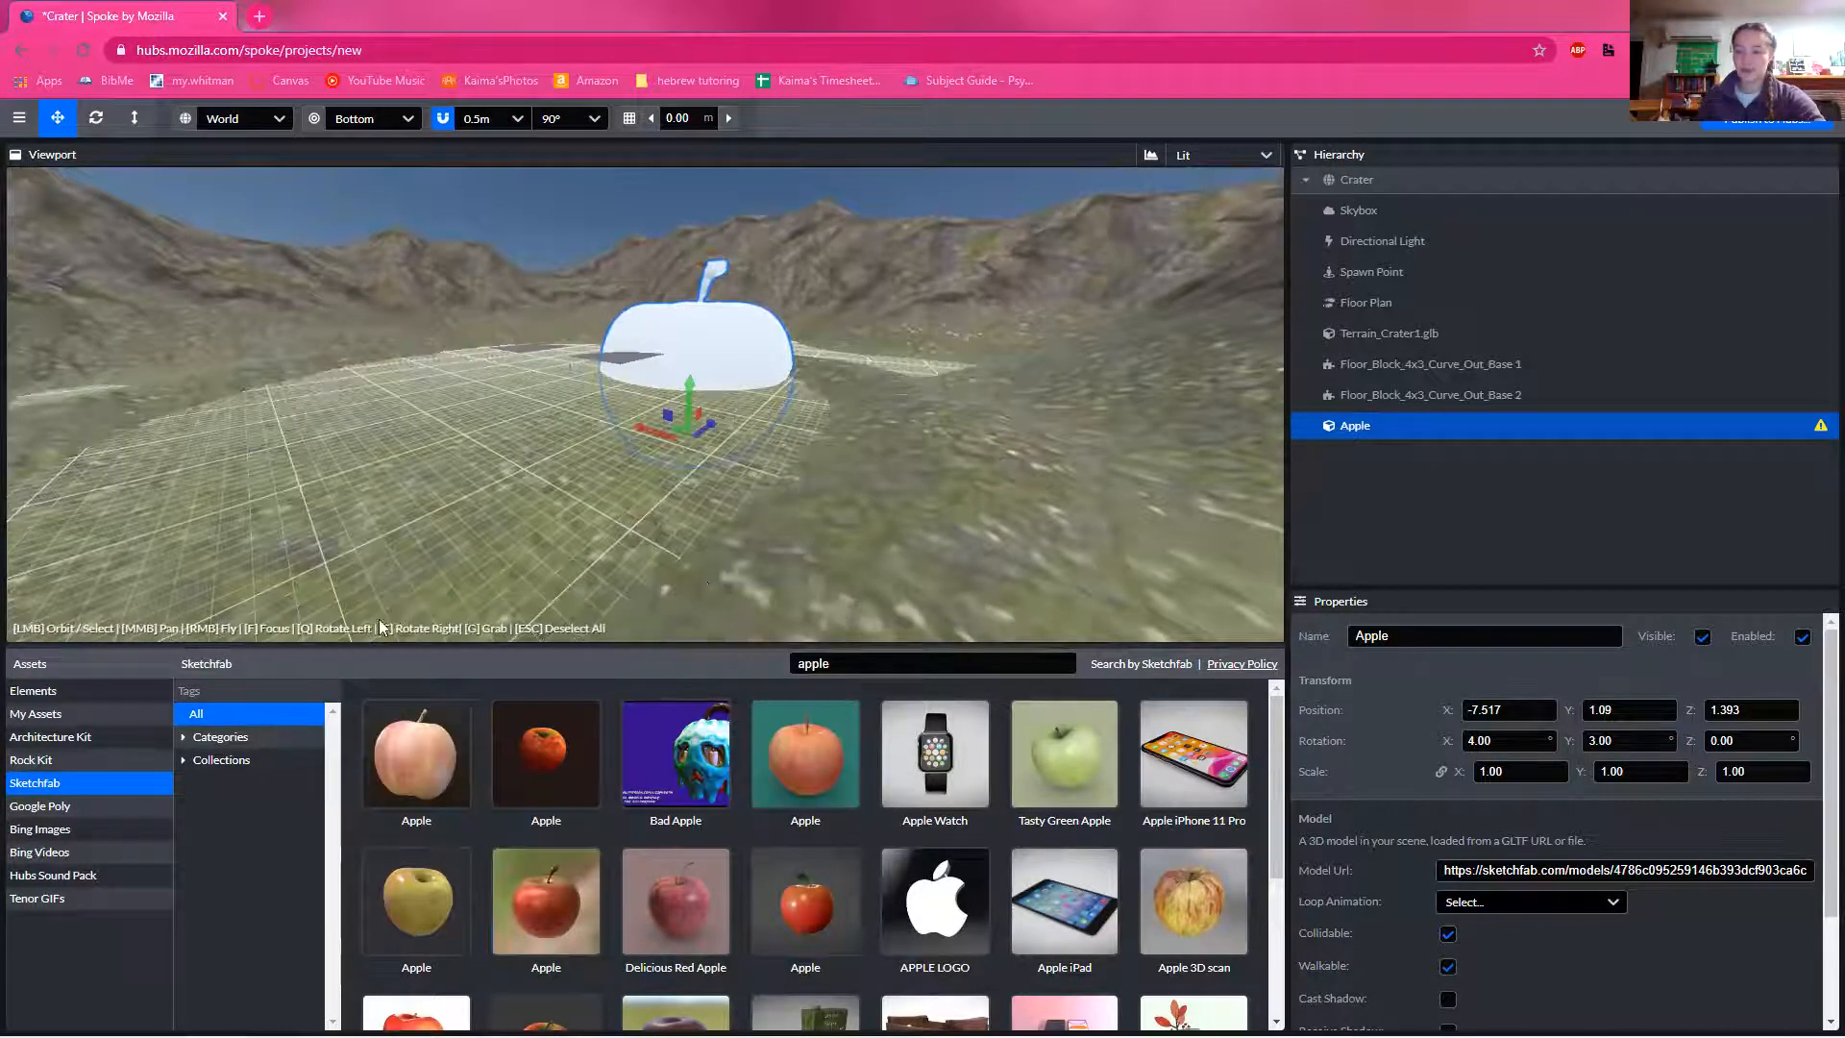
{"action": "mouse_move", "coordinate": [728, 713]}
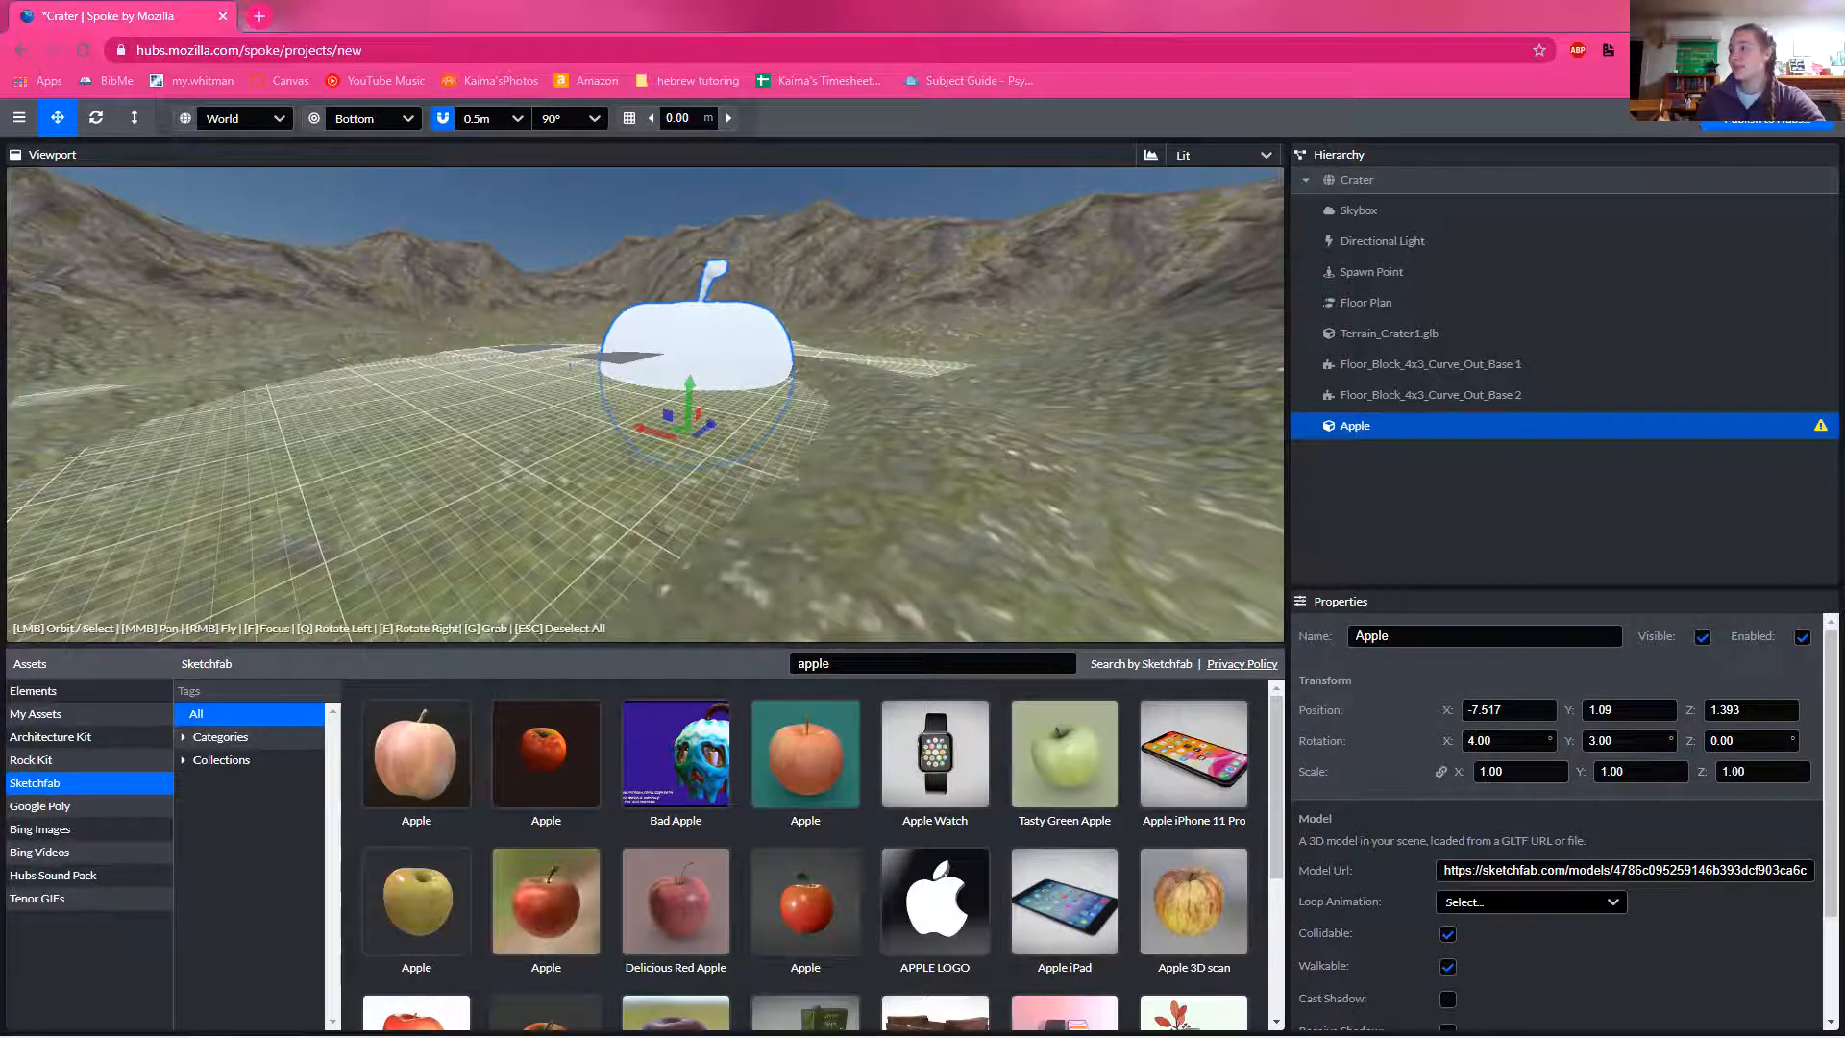
{"action": "left_click", "coordinate": [1751, 122]}
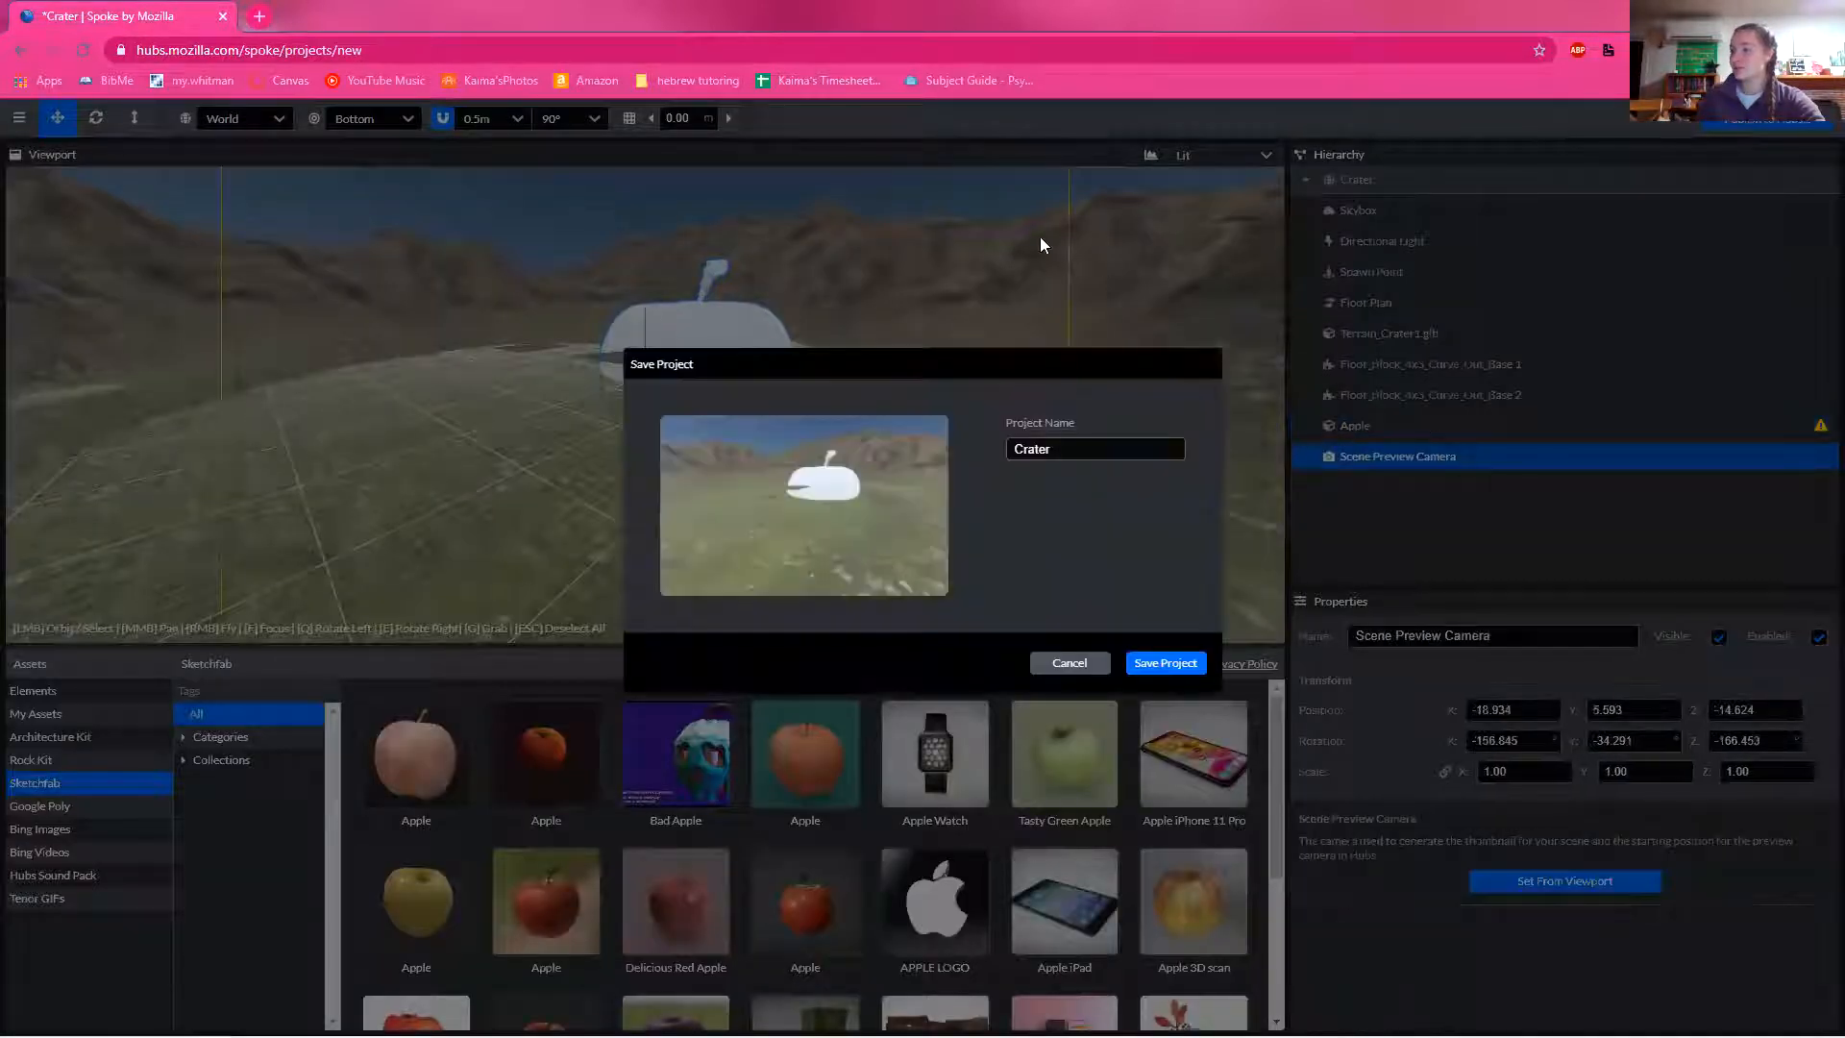
{"action": "left_click_drag", "start_coordinate": [1068, 443], "coordinate": [1013, 438]}
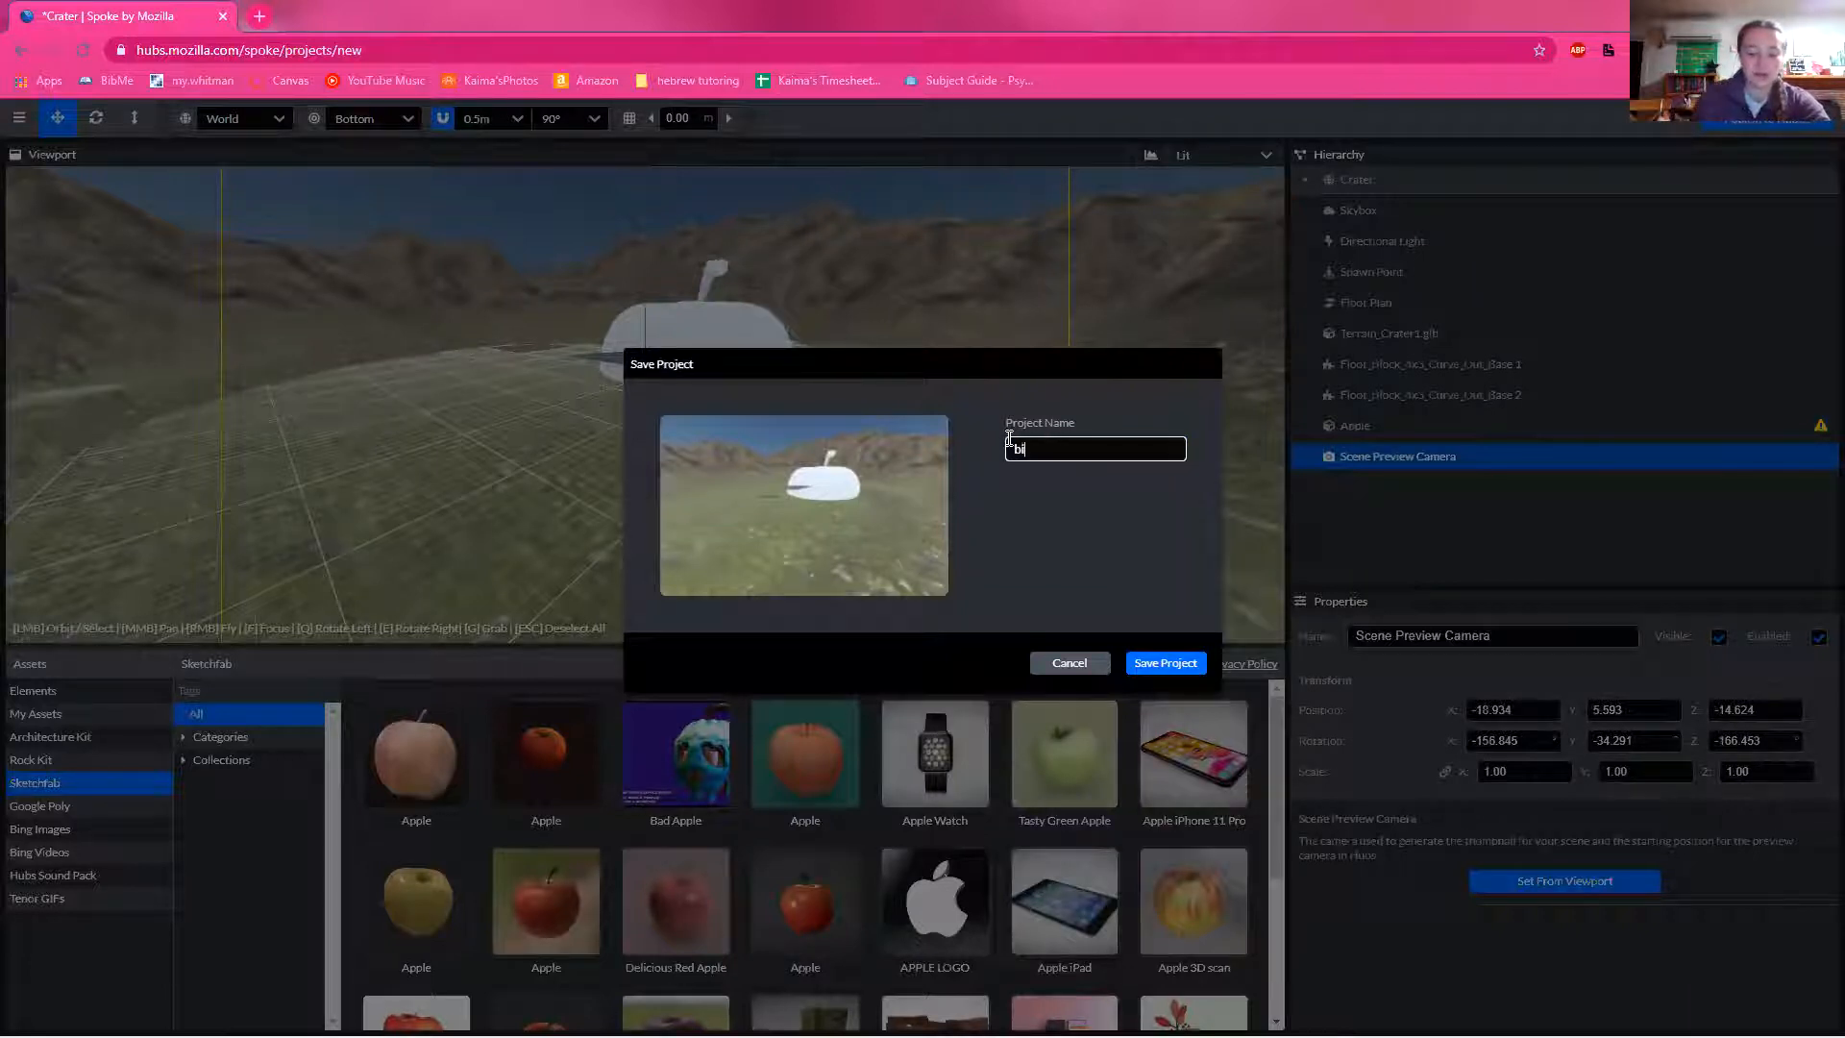
{"action": "type", "text": "big apple"}
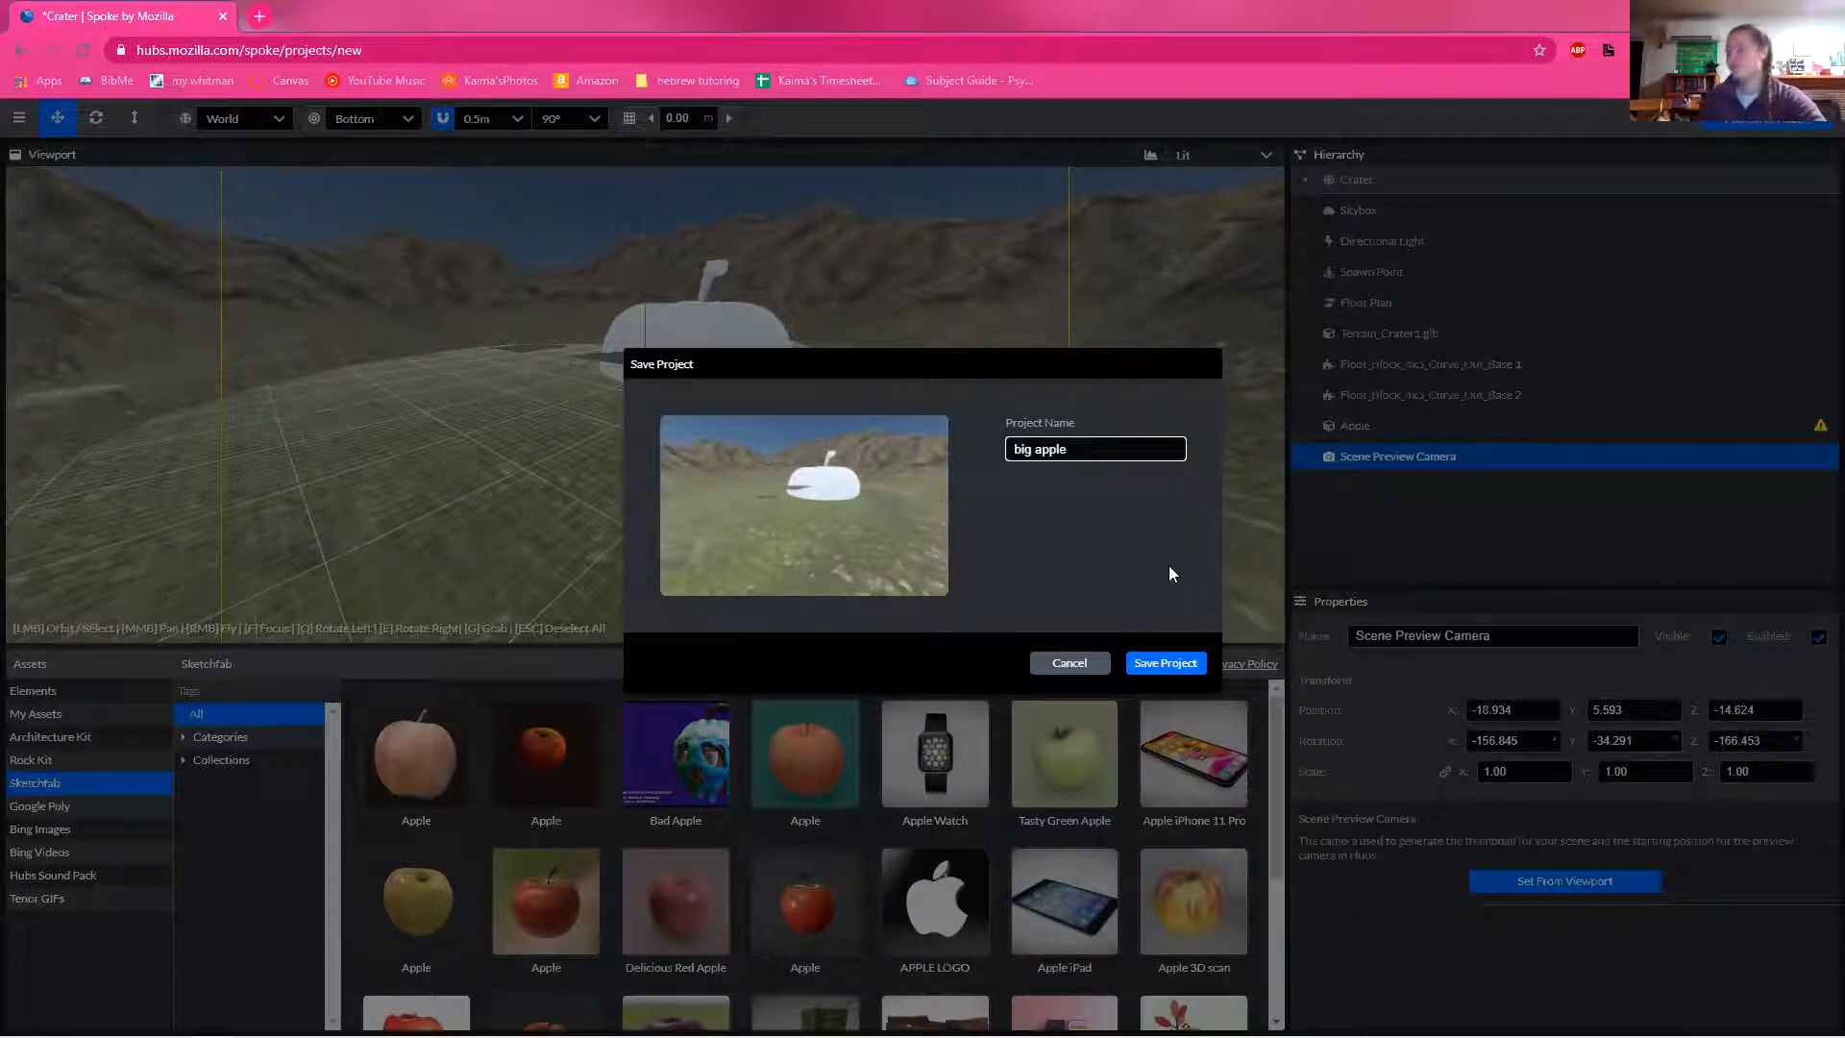
{"action": "left_click", "coordinate": [1190, 662]}
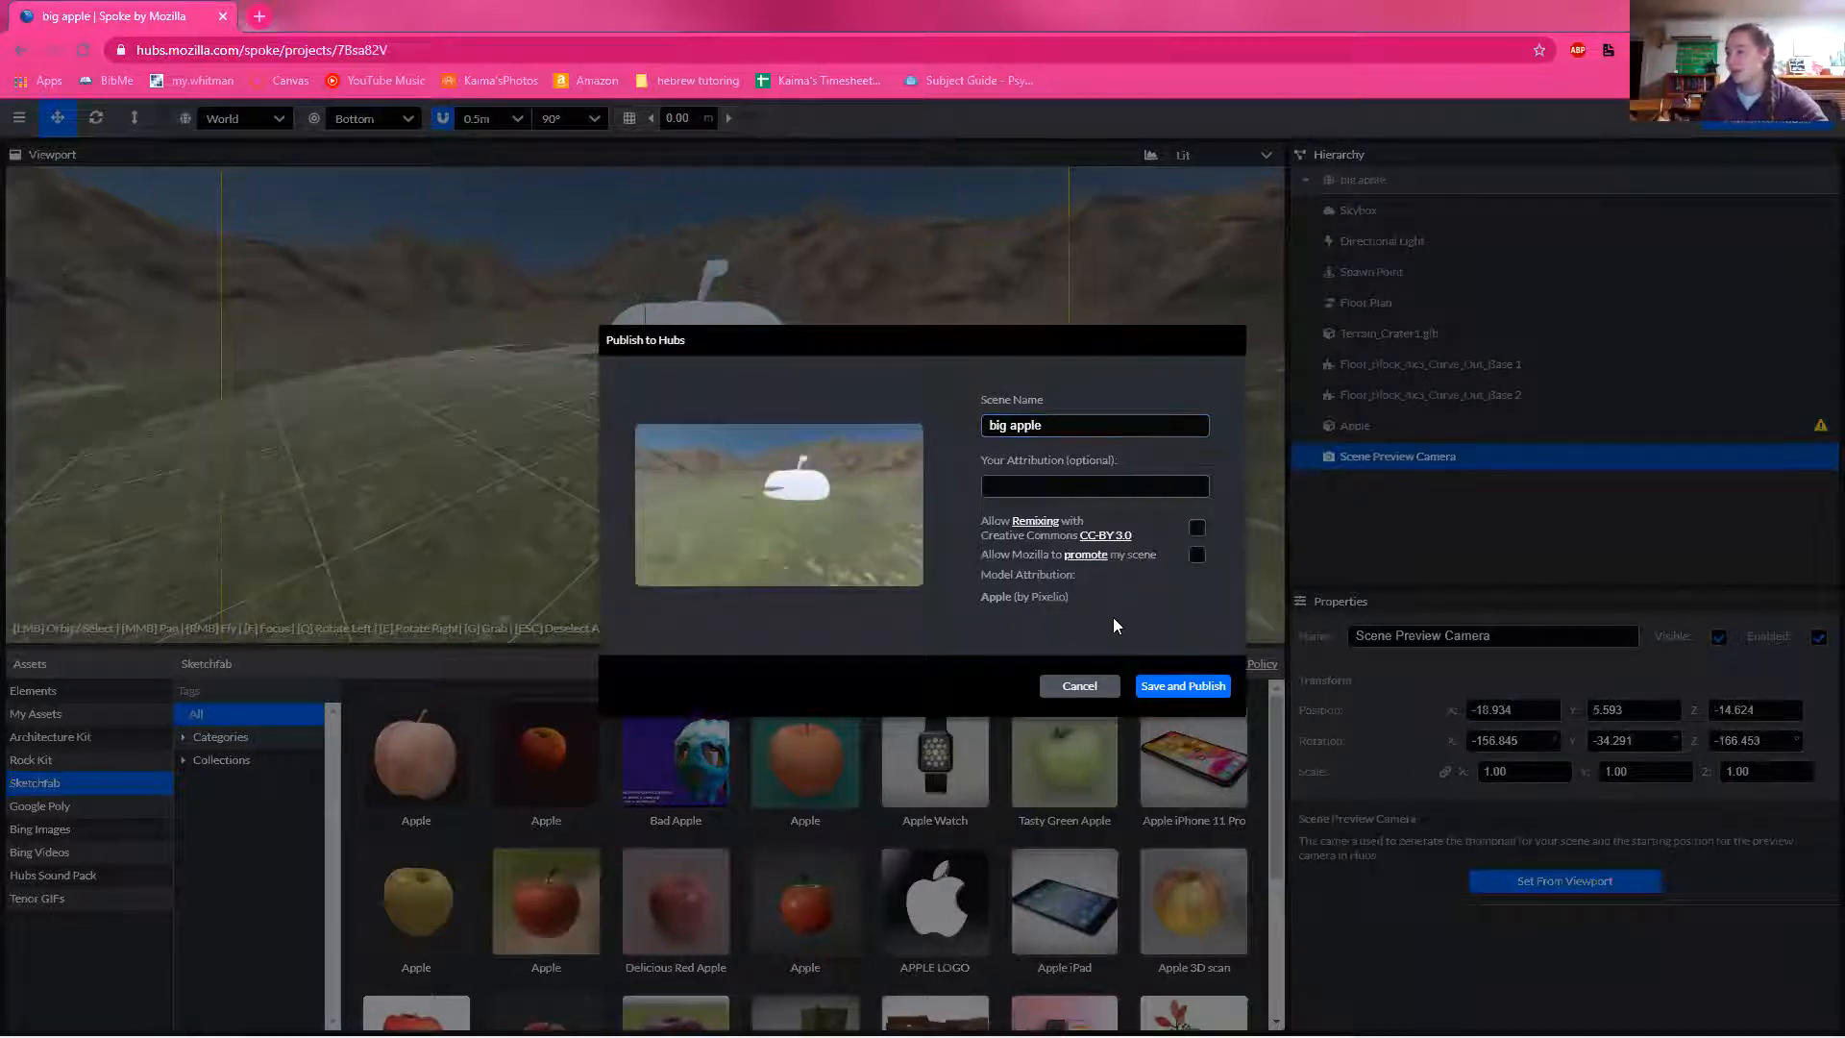
Step: Publish the "big apple" scene without attribution, remixing or promotion, and open the published scene's page
{"action": "left_click", "coordinate": [1173, 684]}
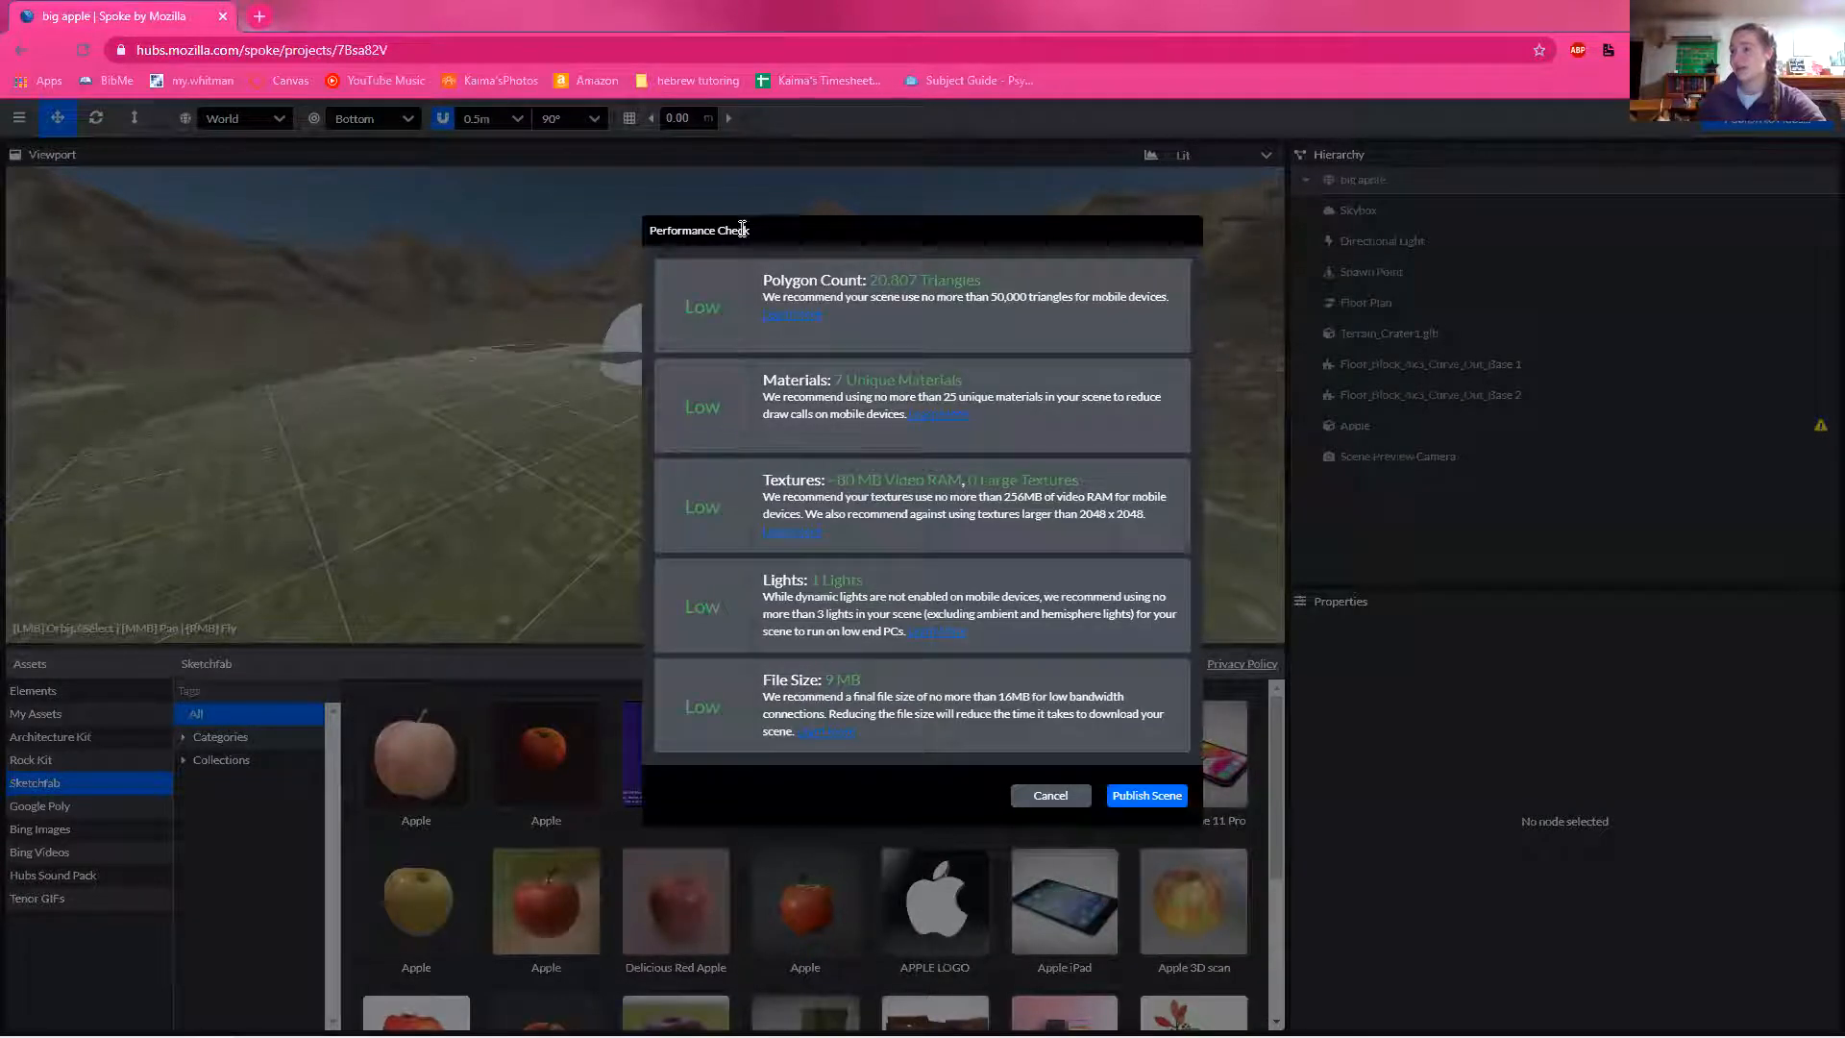
{"action": "left_click", "coordinate": [1174, 795]}
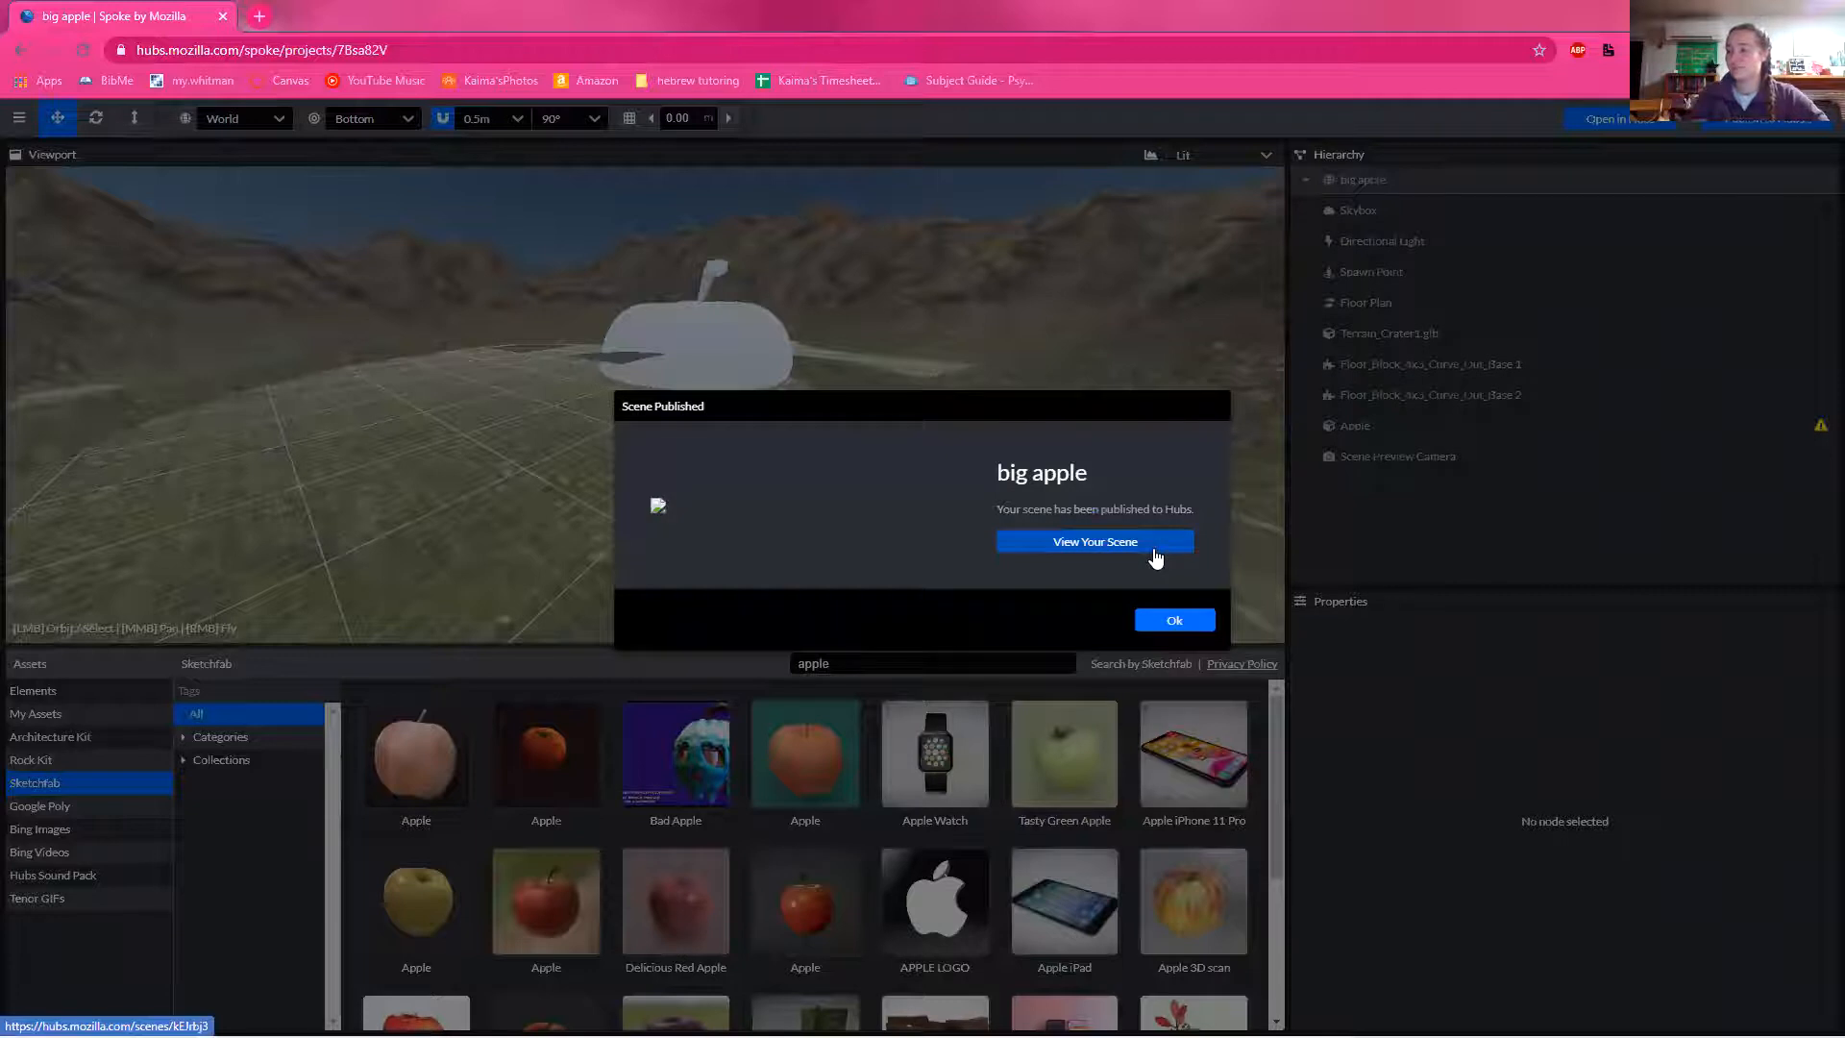
{"action": "left_click", "coordinate": [1142, 544]}
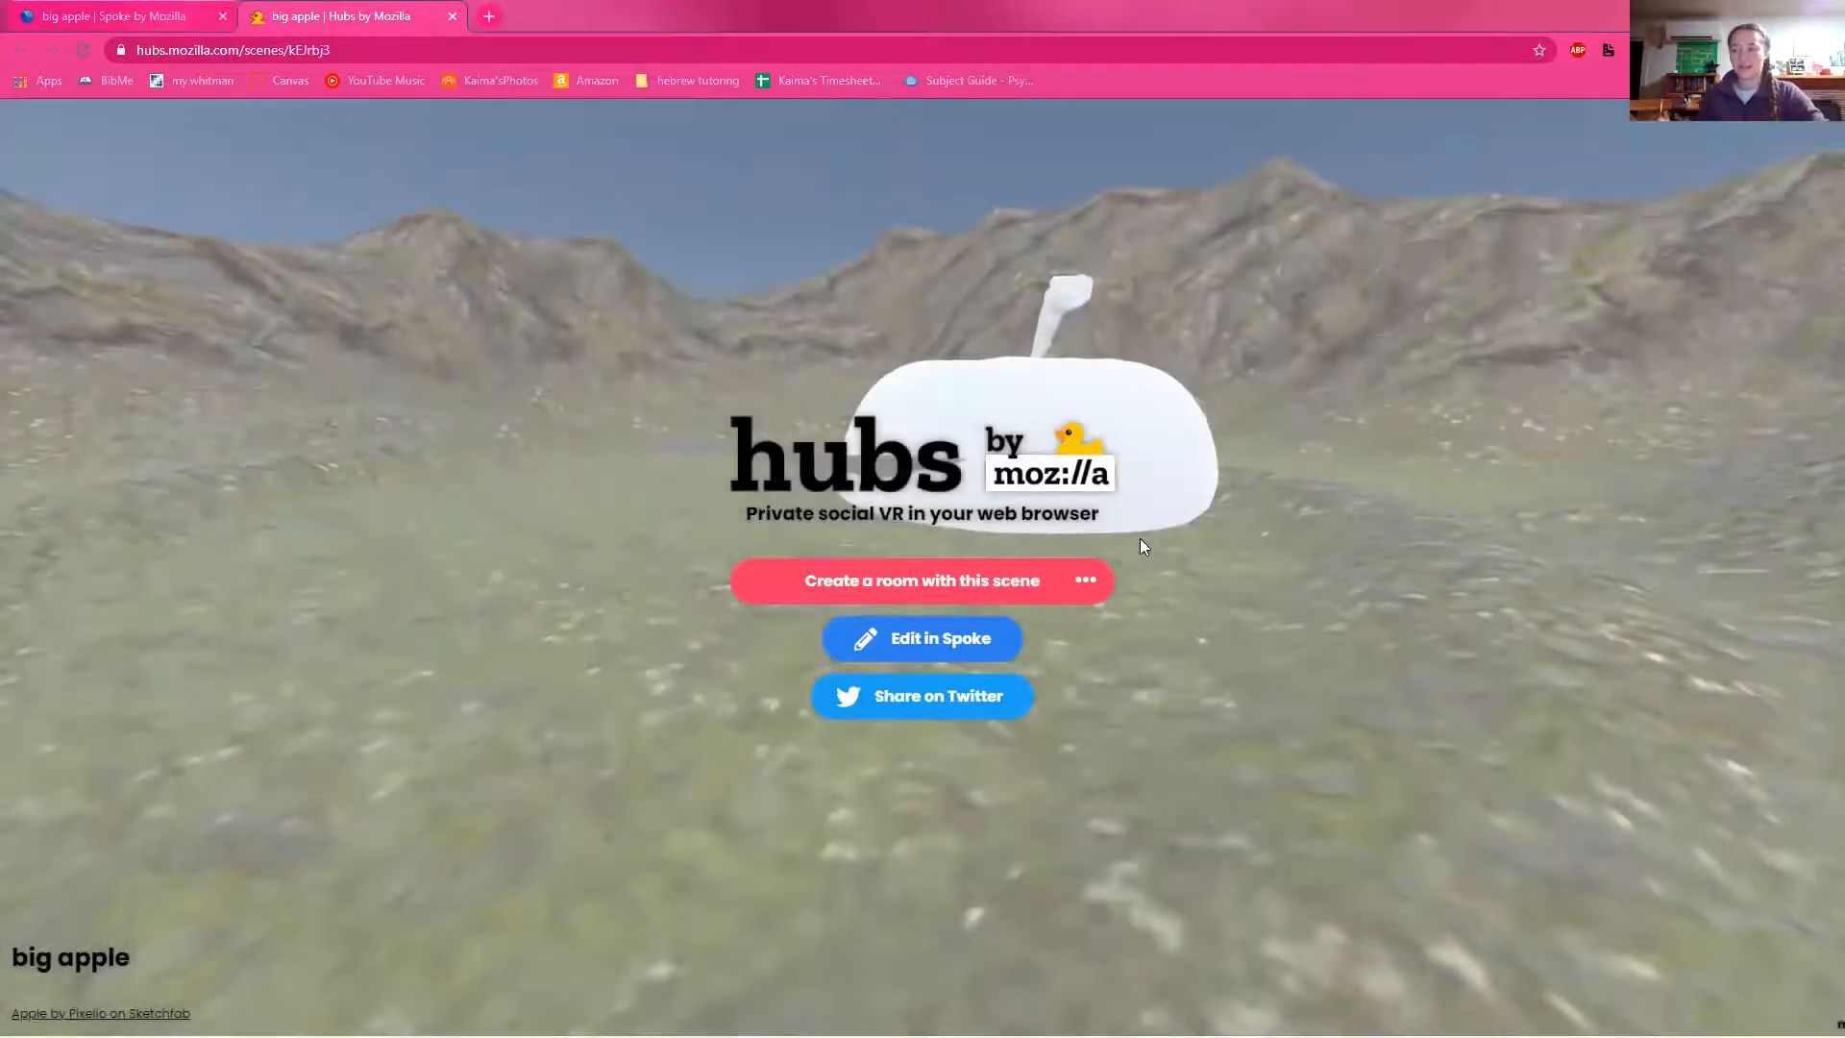
Step: Create a Hubs room with the "big apple" scene and enter it with the default microphone unmuted
{"action": "left_click", "coordinate": [1001, 592]}
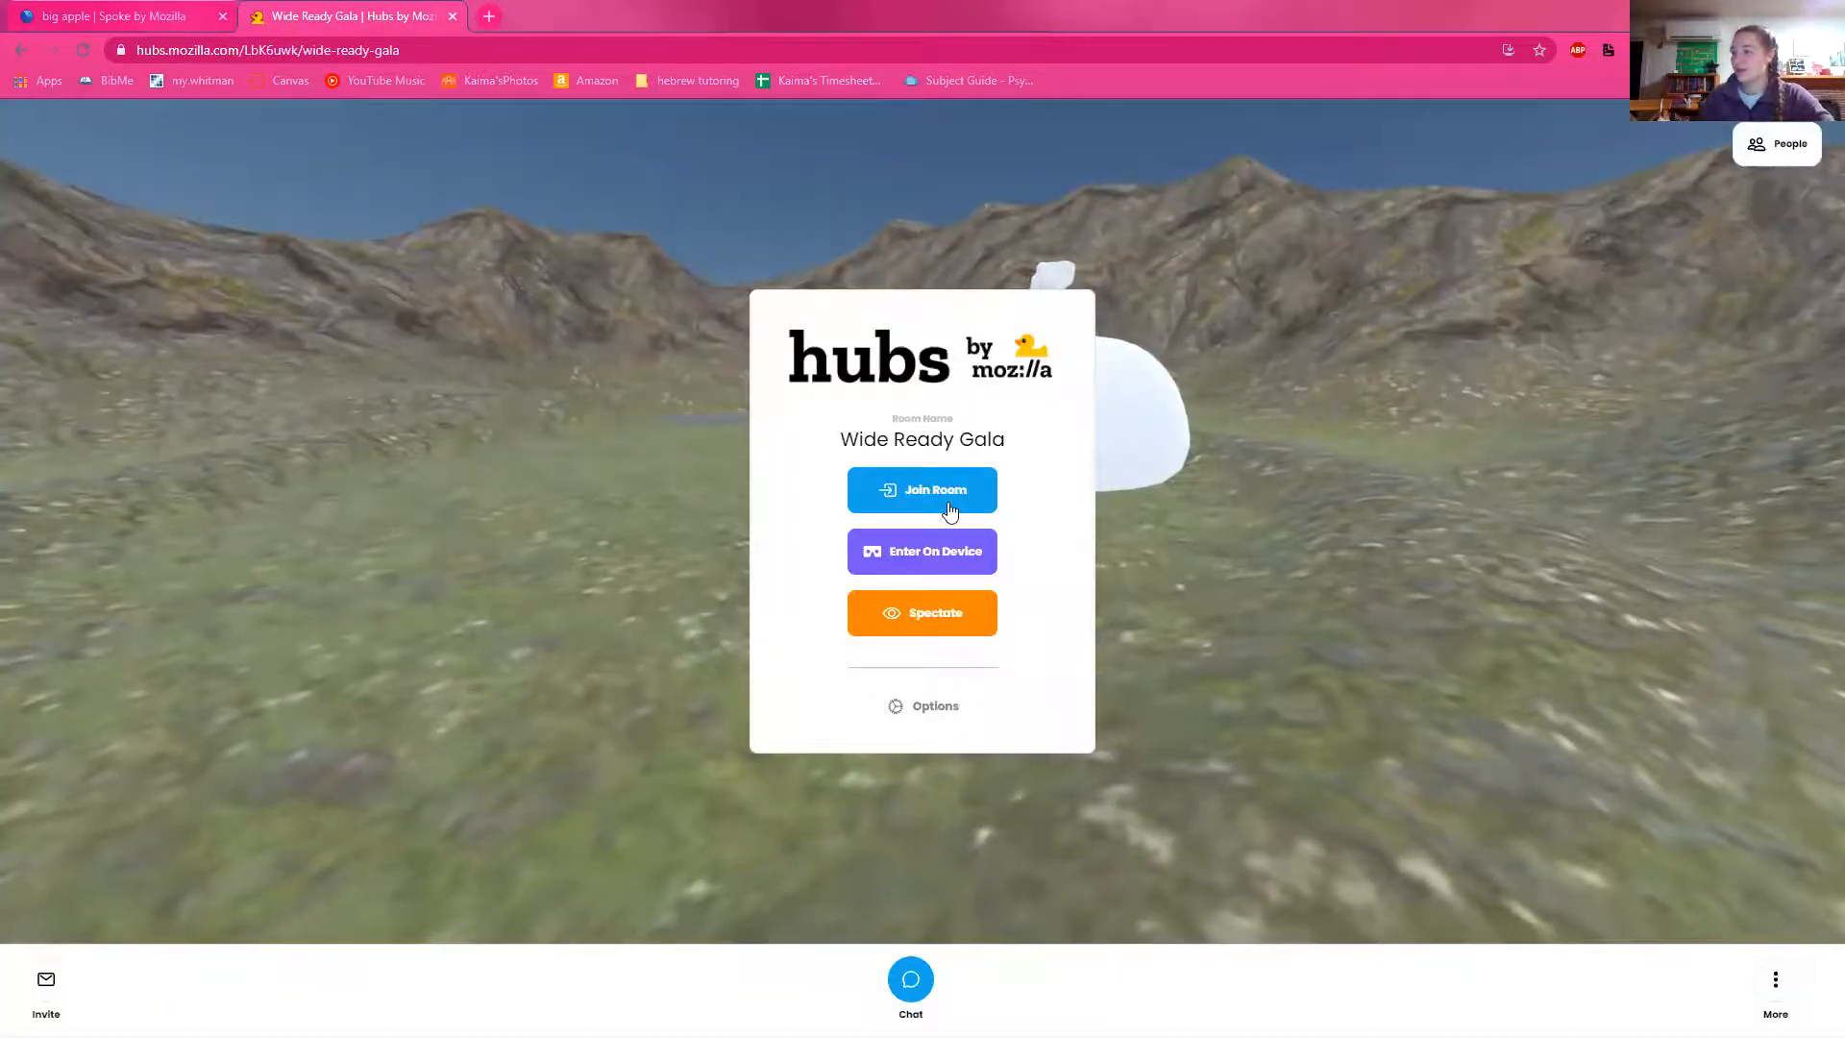
{"action": "left_click", "coordinate": [948, 491]}
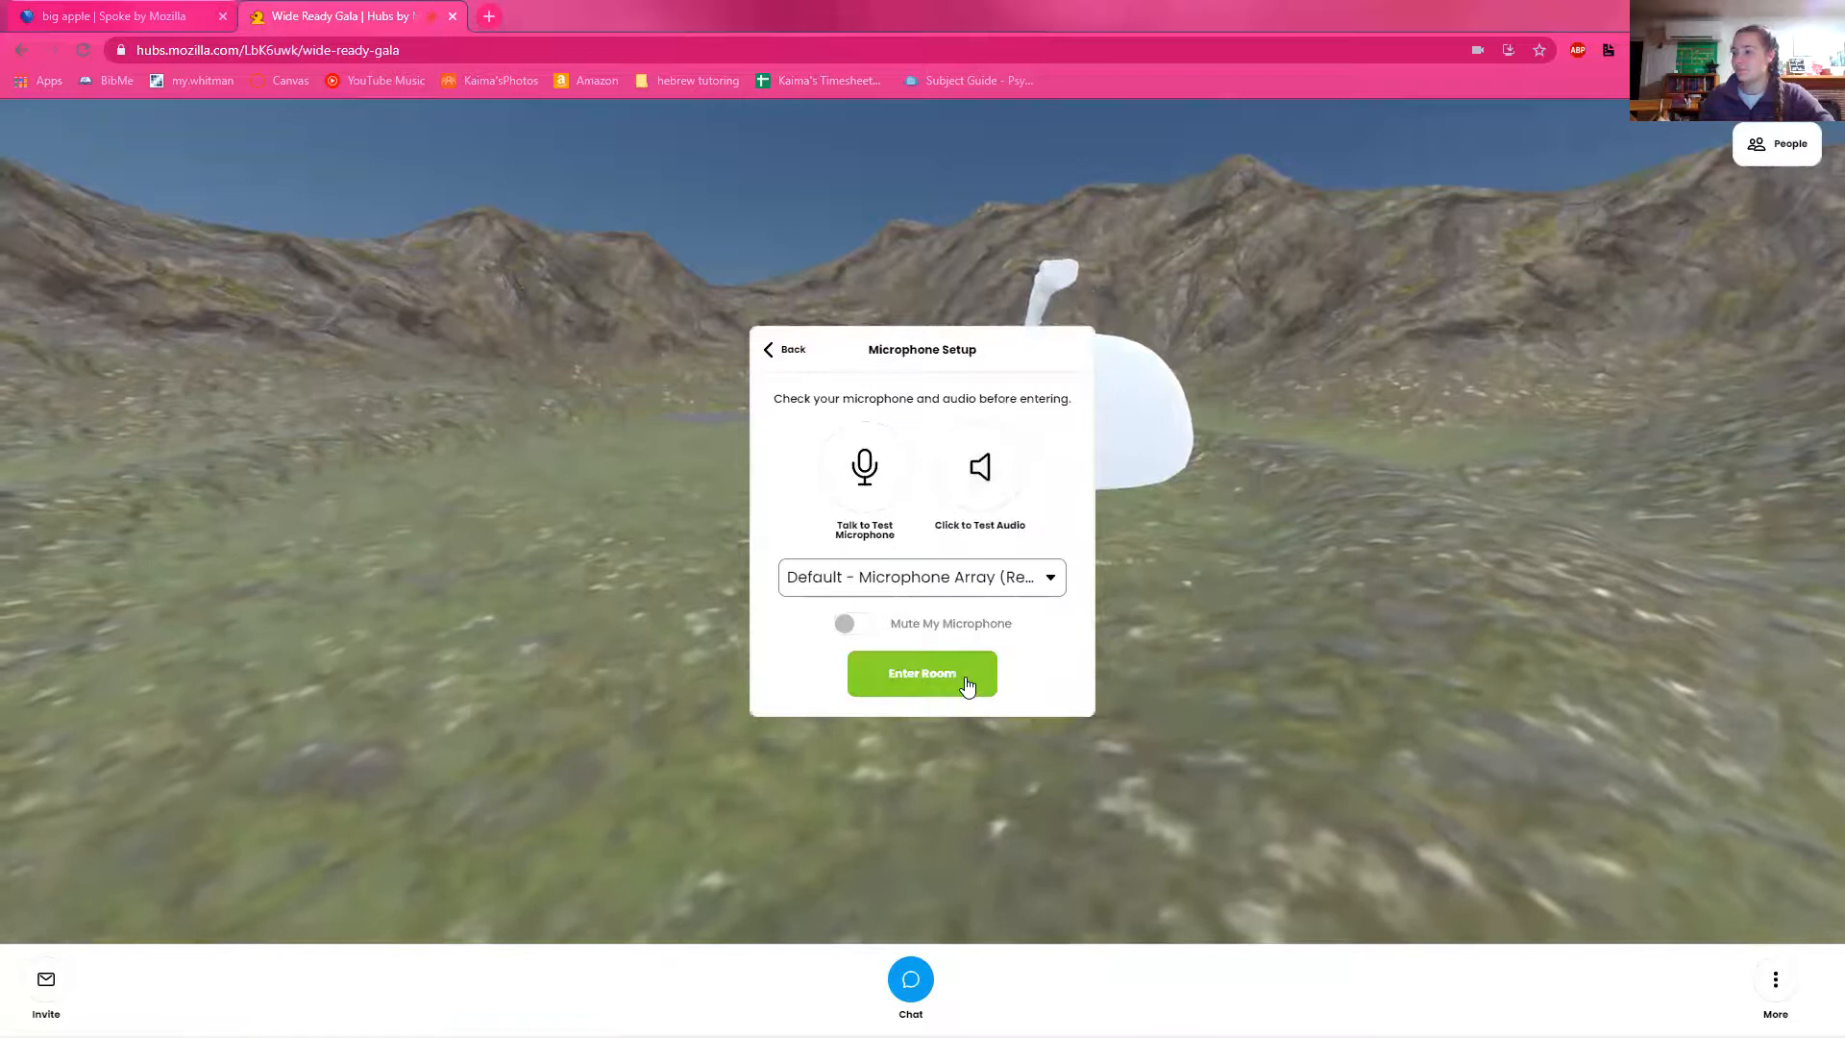
{"action": "left_click", "coordinate": [965, 677]}
Step: Turn the view and walk through the crater room up to the gap between the giant apple and the curved floor block
{"action": "mouse_move", "coordinate": [859, 699]}
{"action": "left_mouse_down"}
{"action": "mouse_move", "coordinate": [901, 685]}
{"action": "mouse_move", "coordinate": [783, 696]}
{"action": "mouse_move", "coordinate": [828, 694]}
{"action": "left_mouse_up"}
{"action": "key", "text": "w"}
{"action": "left_click_drag", "start_coordinate": [713, 705], "coordinate": [1028, 663]}
{"action": "key", "text": "w"}
{"action": "key", "text": "w"}
{"action": "key", "text": "w"}
{"action": "key", "text": "w"}
{"action": "key", "text": "w"}
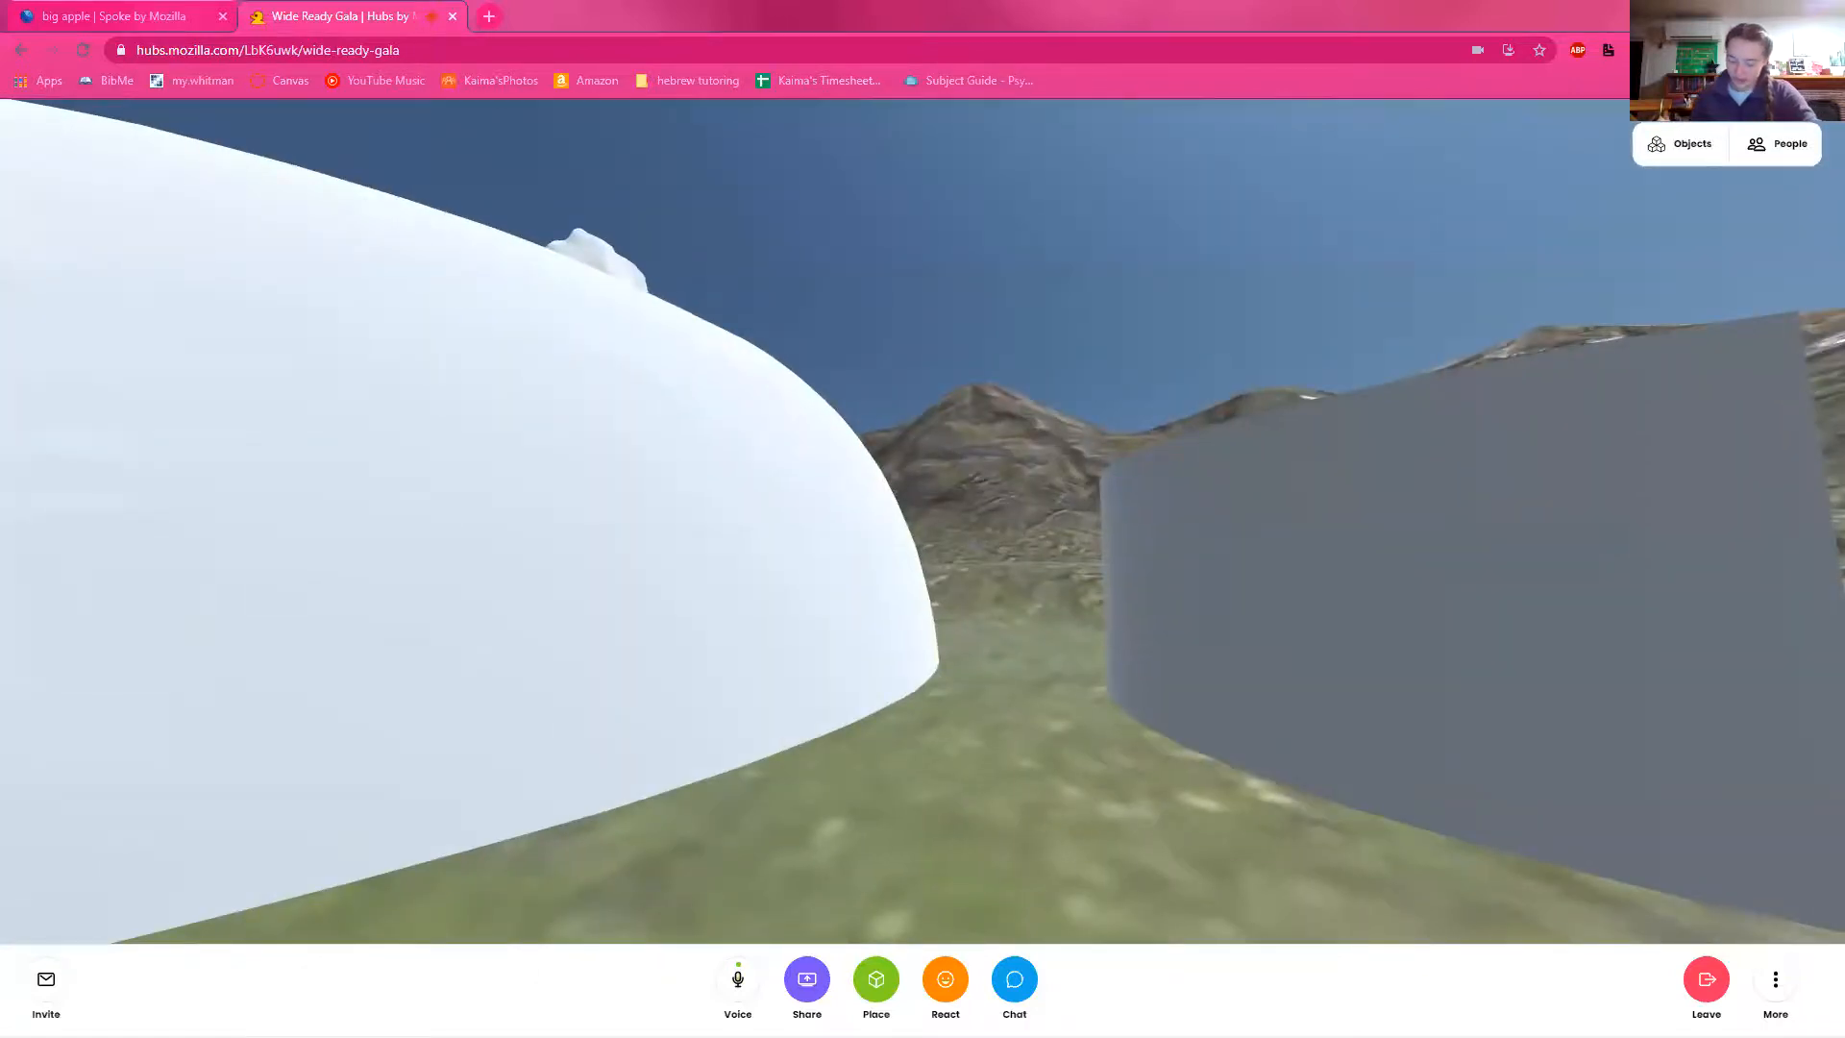